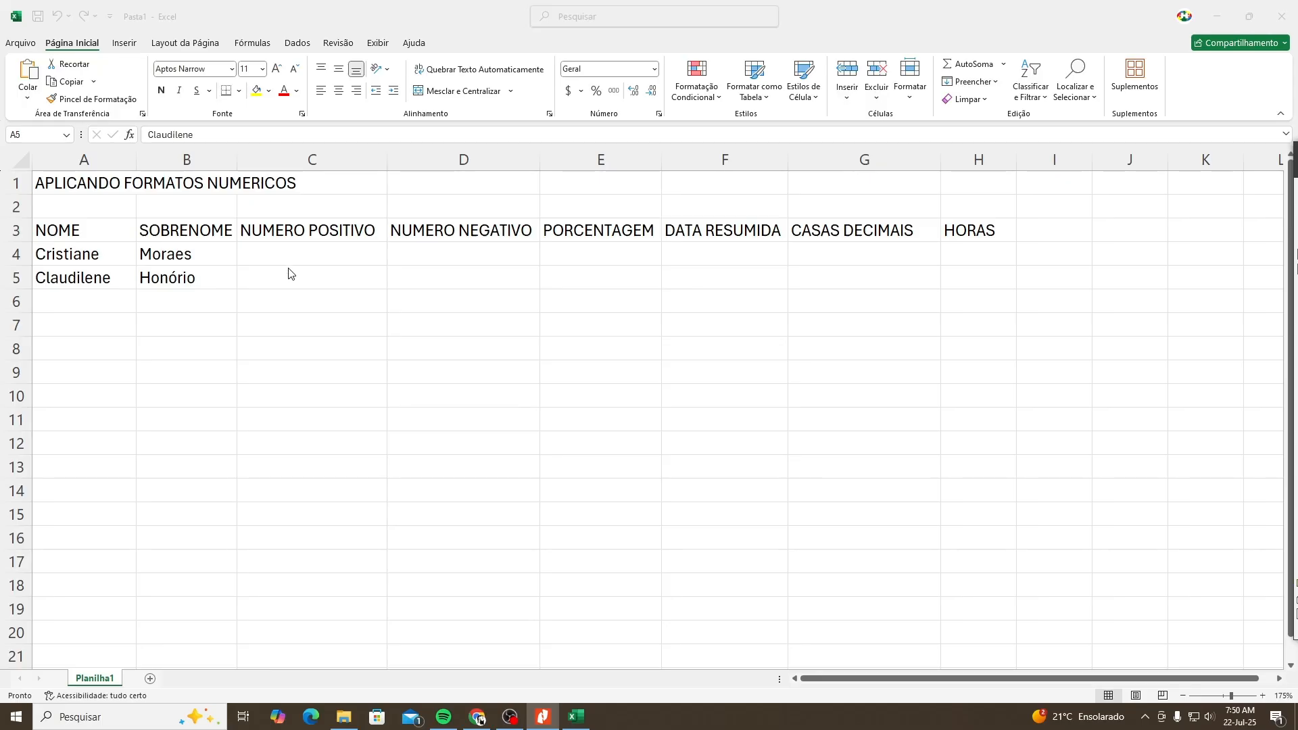
Enter 1 and 2 in cells C4 and C5 under NUMERO POSITIVO.
left_click(328, 266)
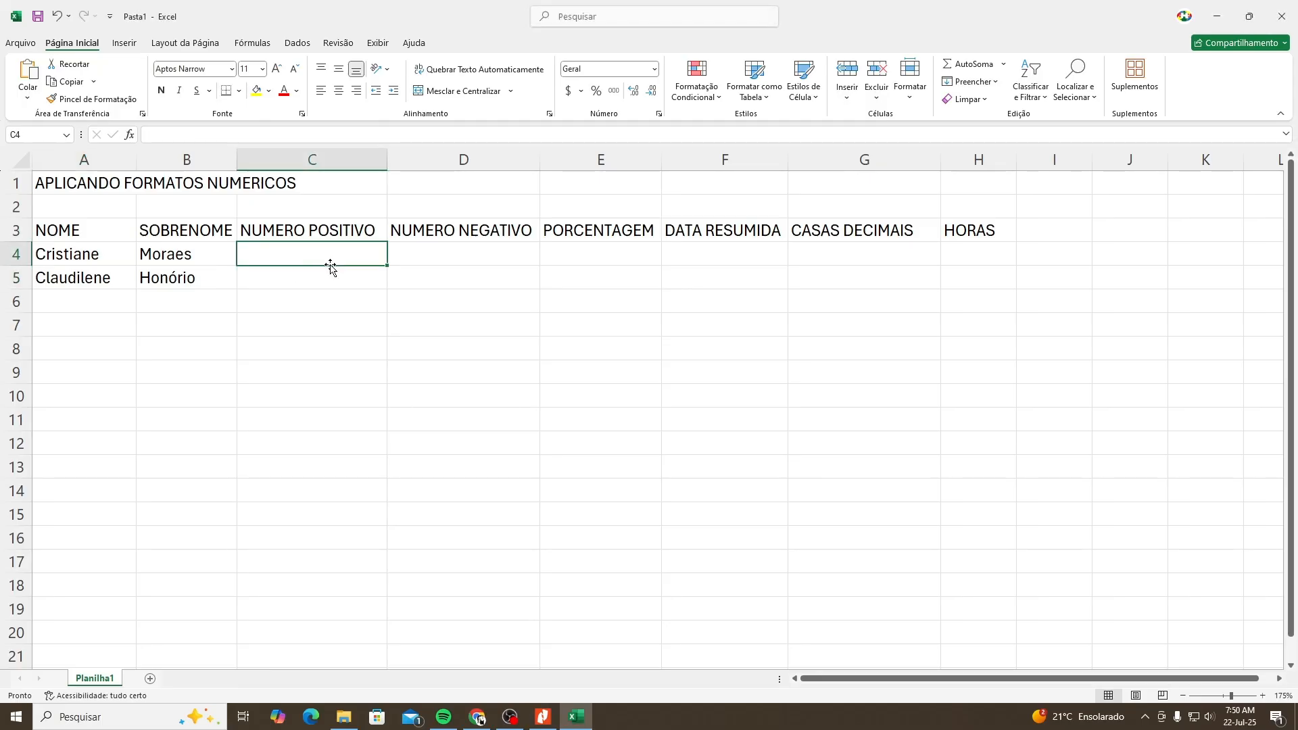
type("1")
key("Return")
type("2")
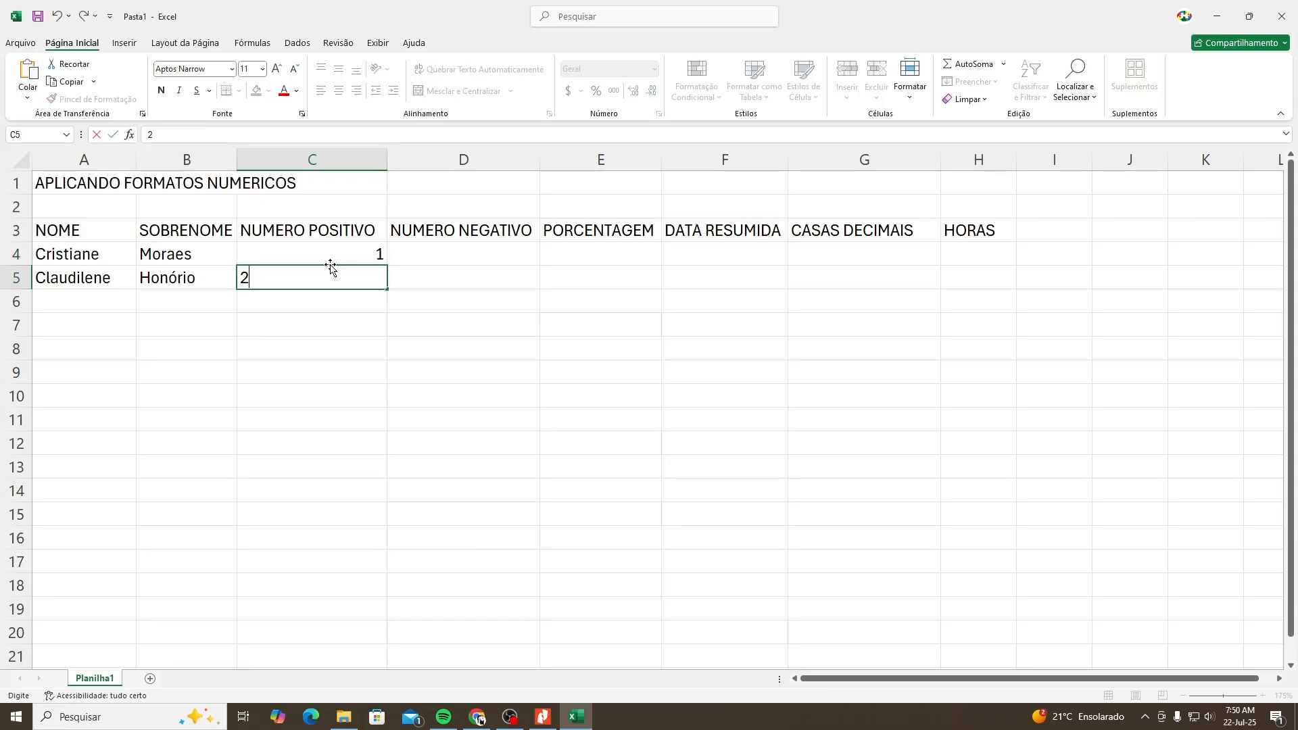
key("Return")
Enter -1 and -2 in cells D4 and D5 under NUMERO NEGATIVO.
key("Up")
key("Right")
key("Up")
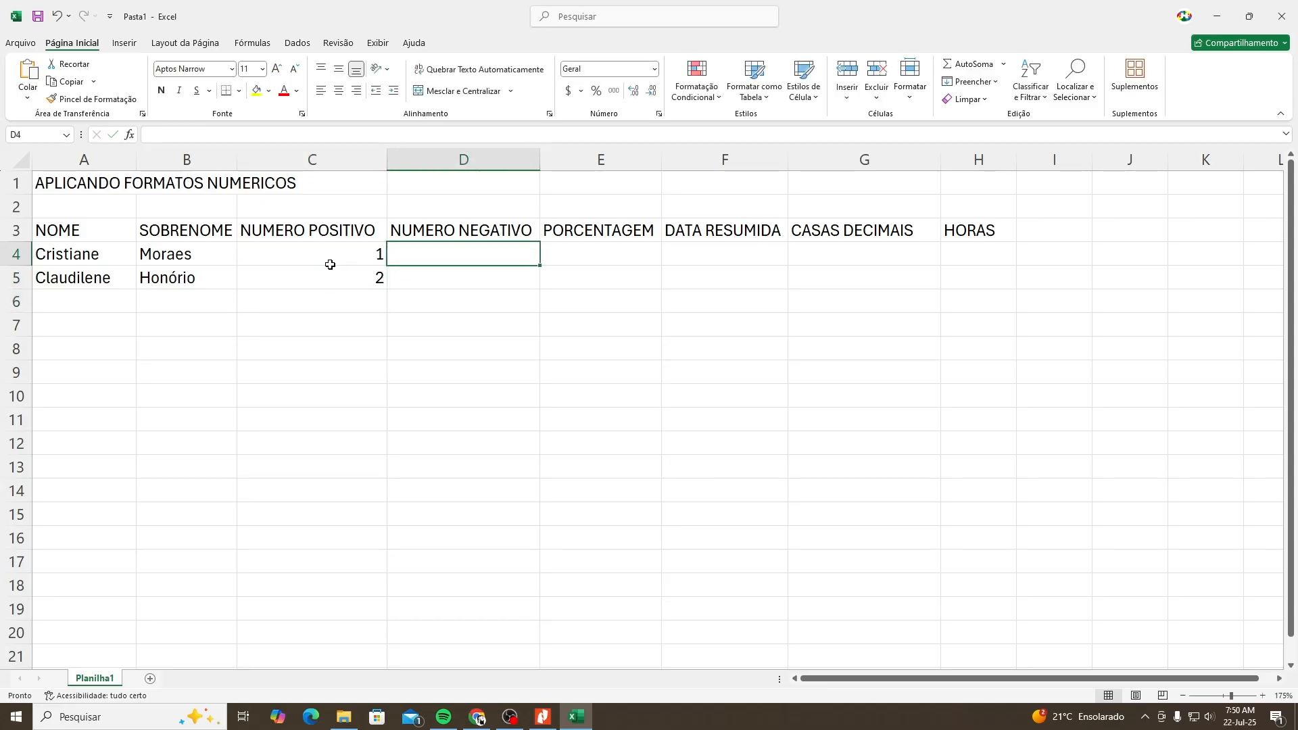
type("-1")
key("Return")
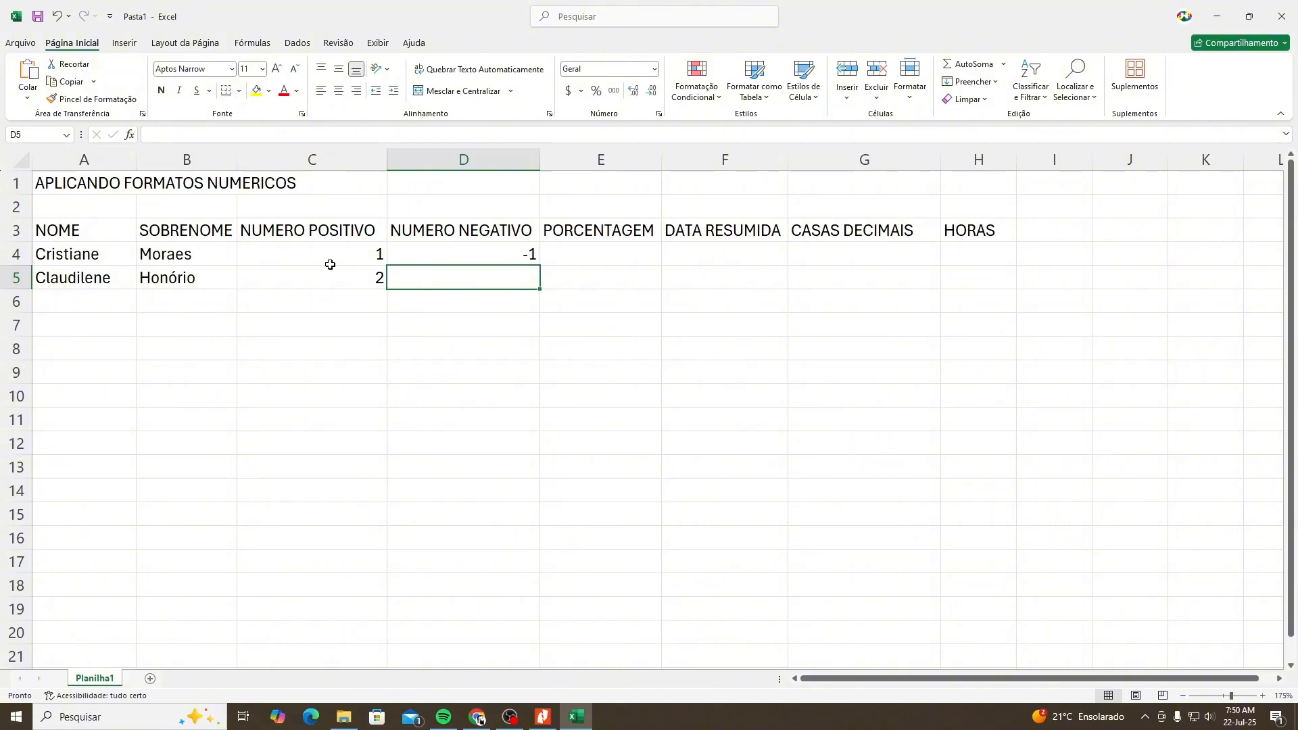
type("-2")
key("Return")
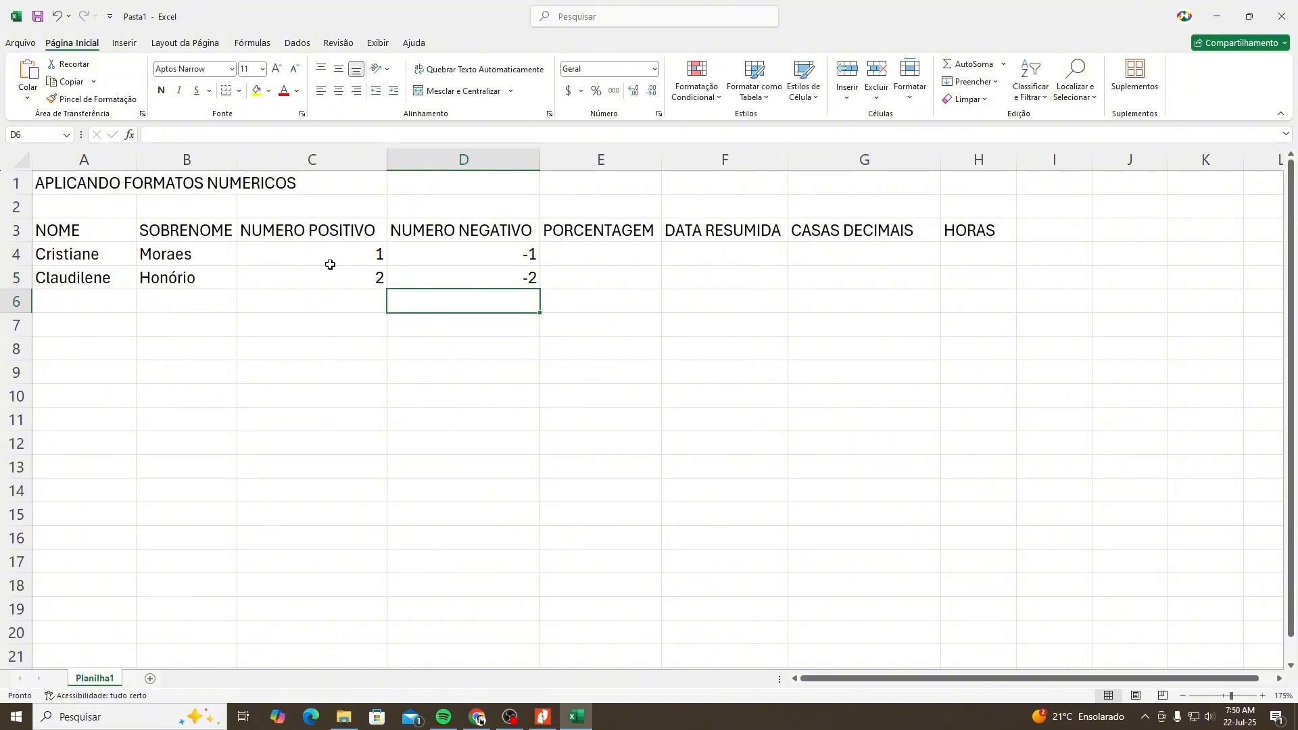
Enter 1% and 2% in cells E4 and E5 under PORCENTAGEM.
key("Up")
key("Right")
key("Up")
type("1")
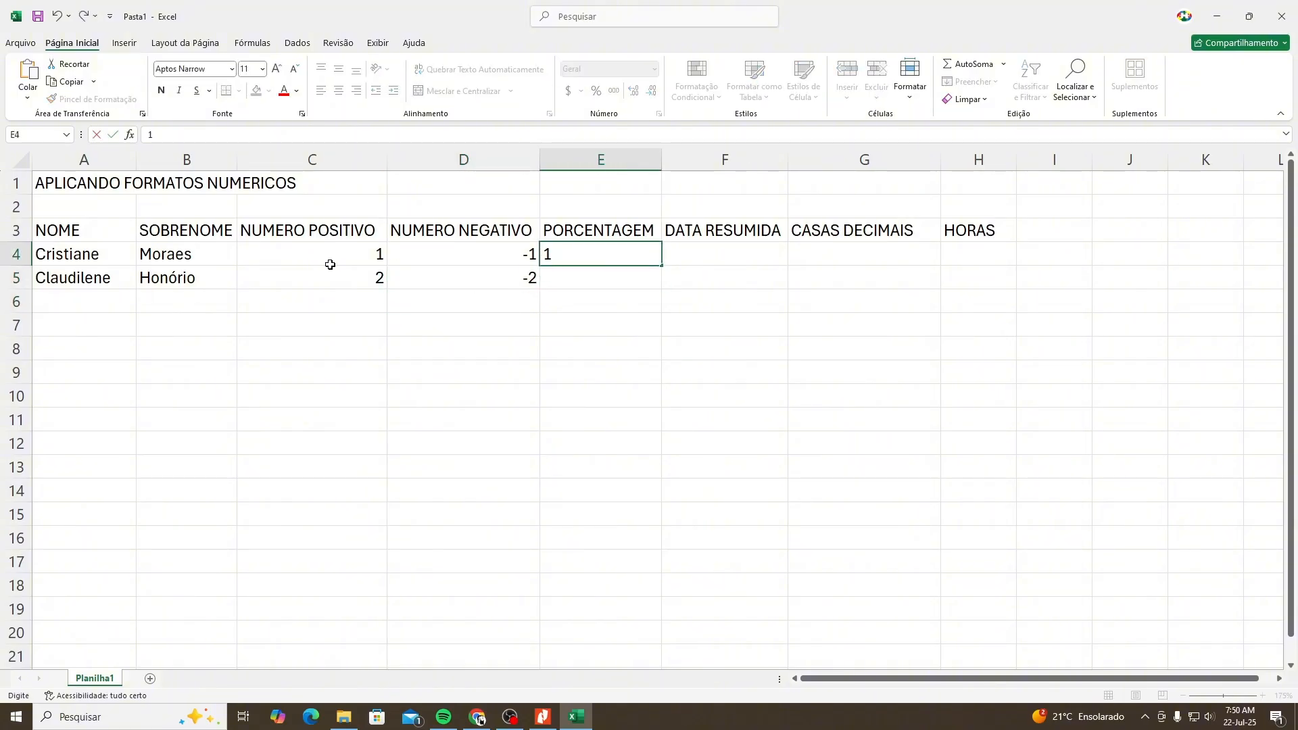
type("%")
key("Return")
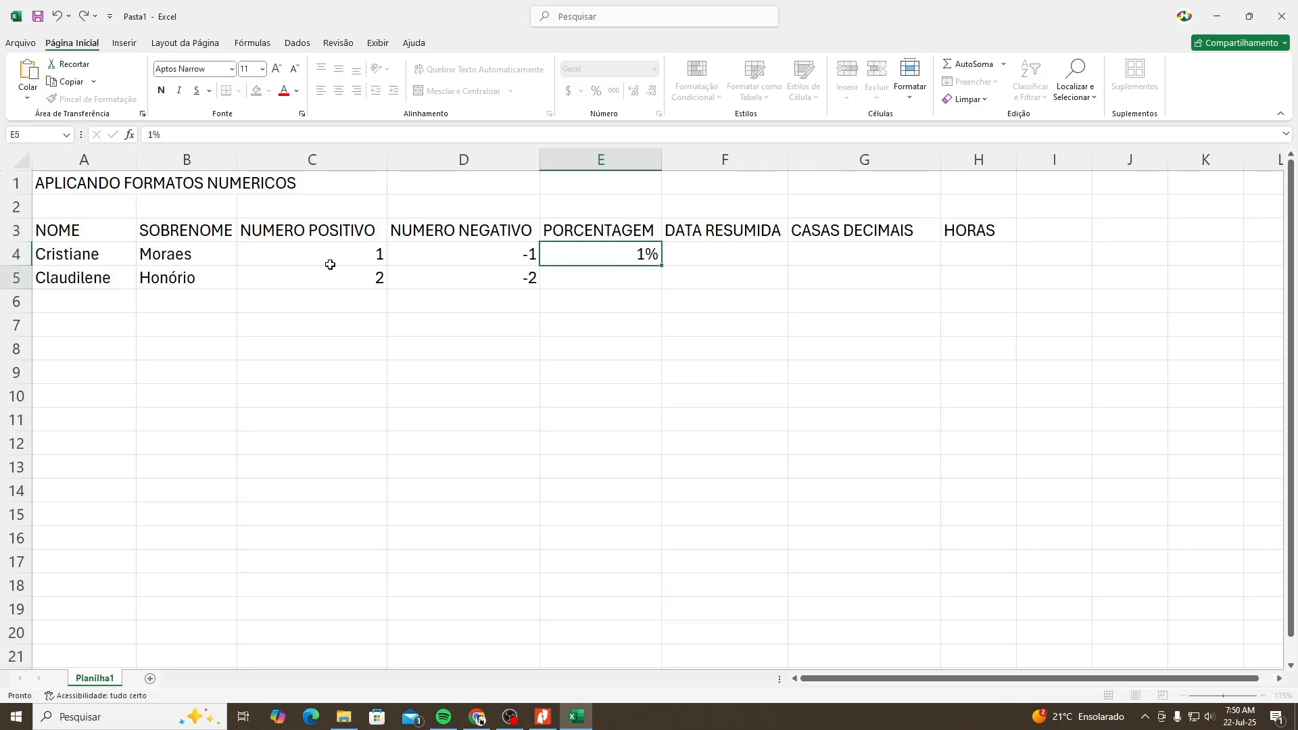
type("2%")
key("Return")
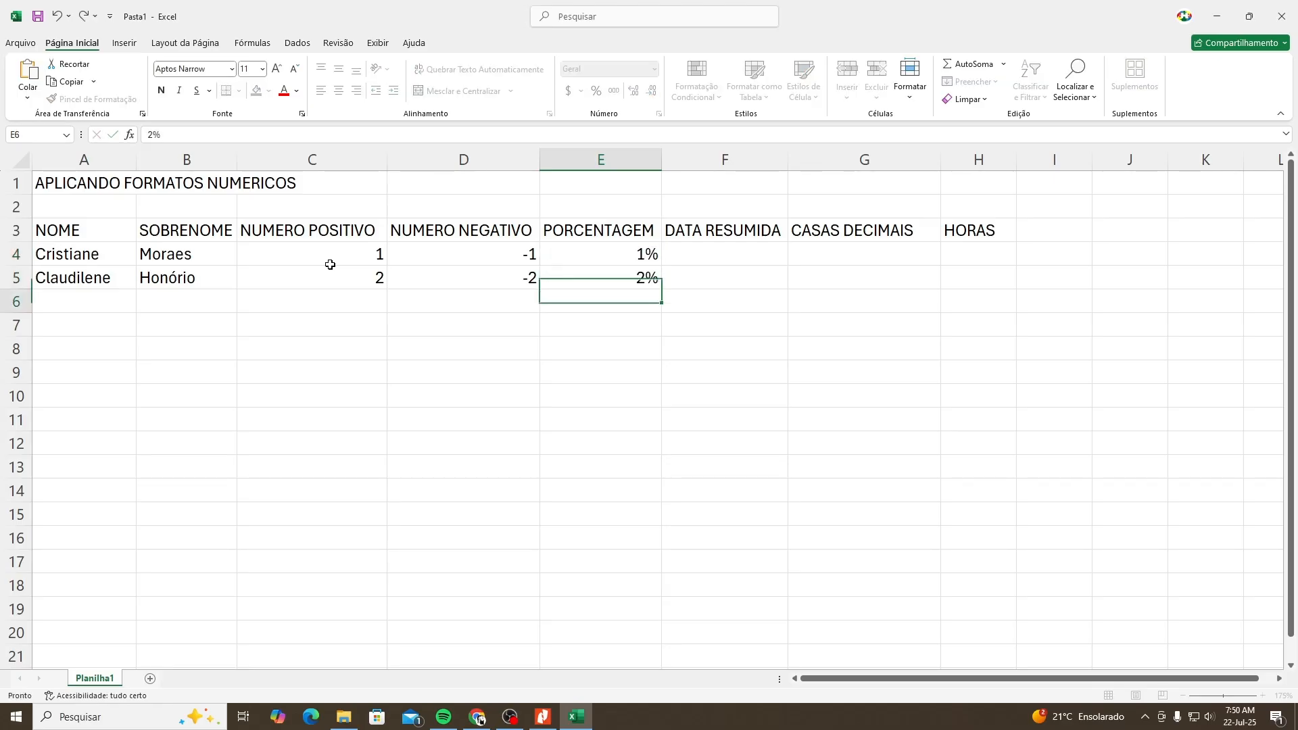
Enter the dates 06/03/2025 and 07/03/2025 in cells F4 and F5 under DATA RESUMIDA.
key("Up")
key("Right")
key("Up")
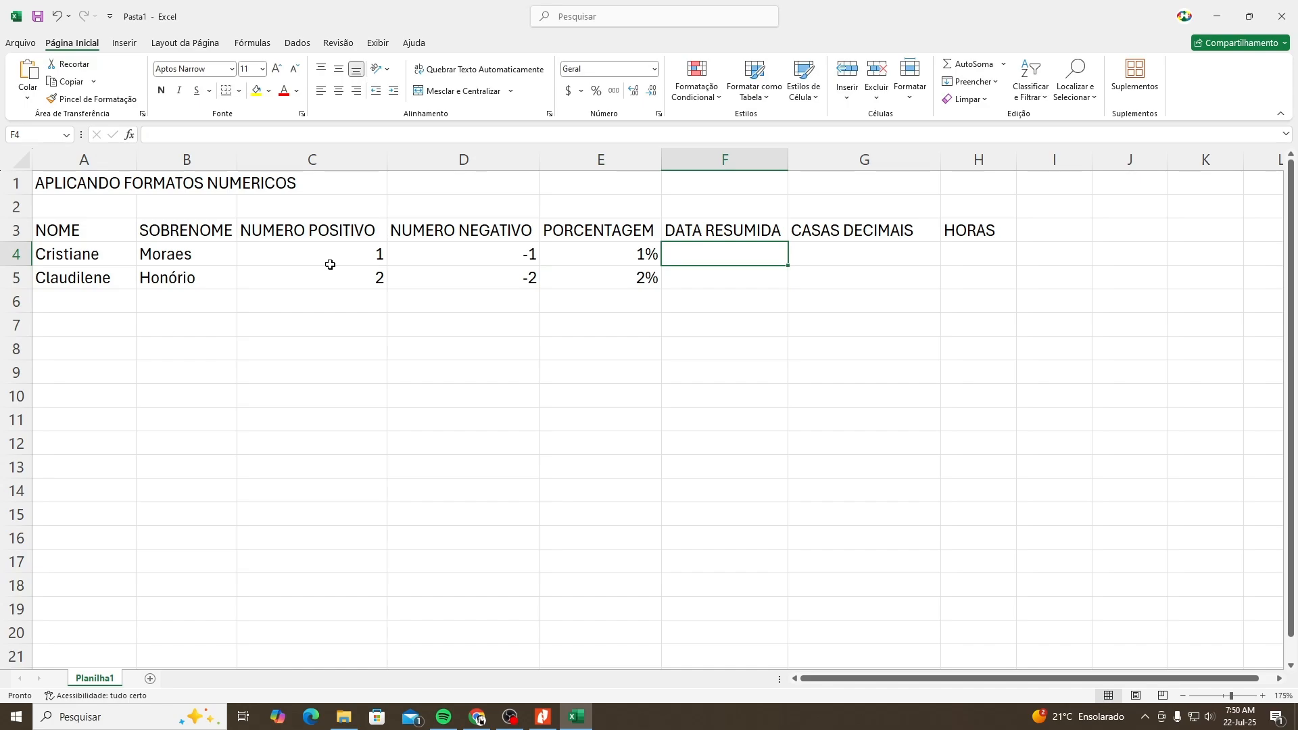
type("06/03/2025")
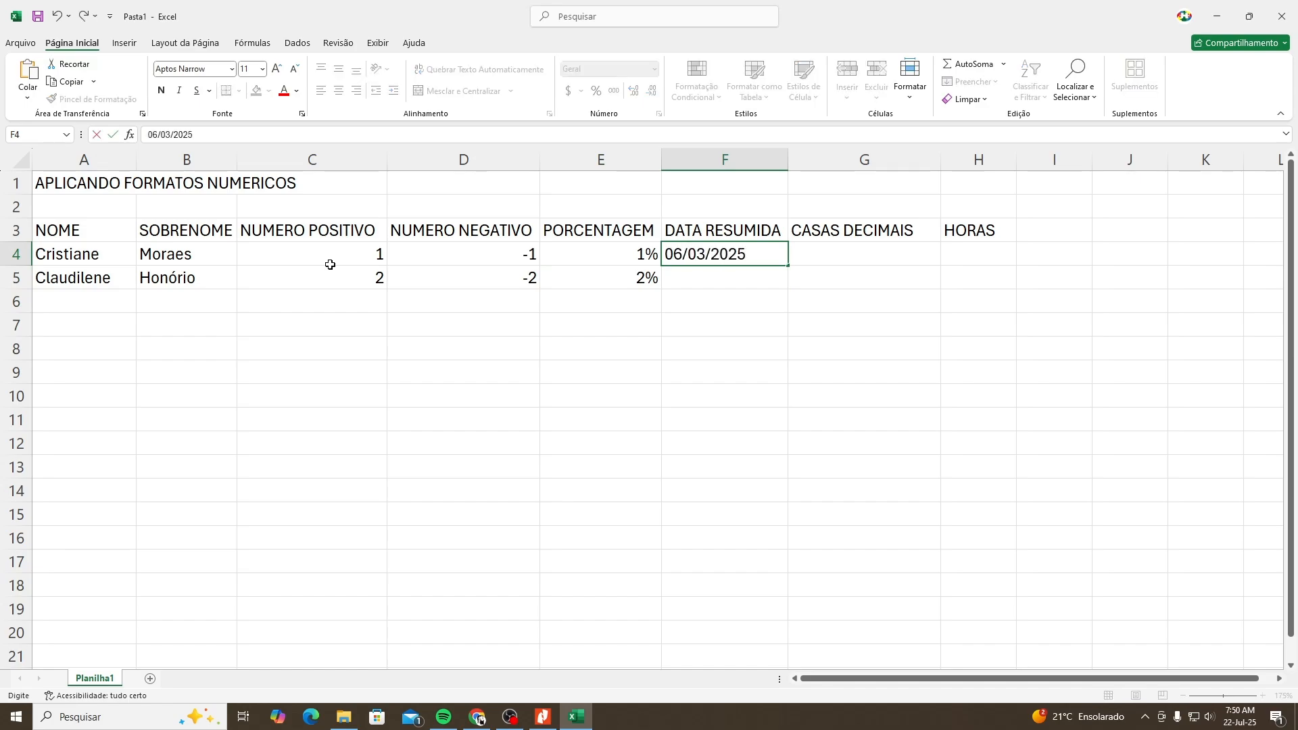
key("Return")
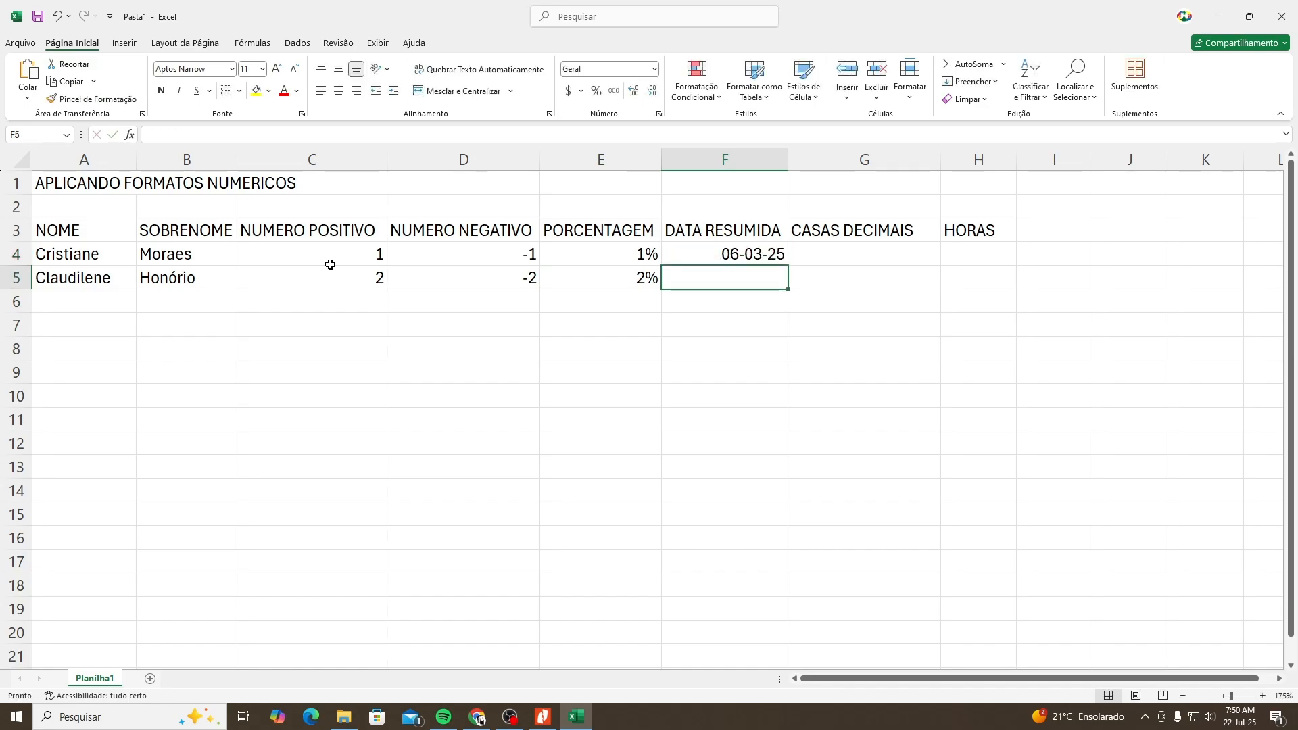
type("07")
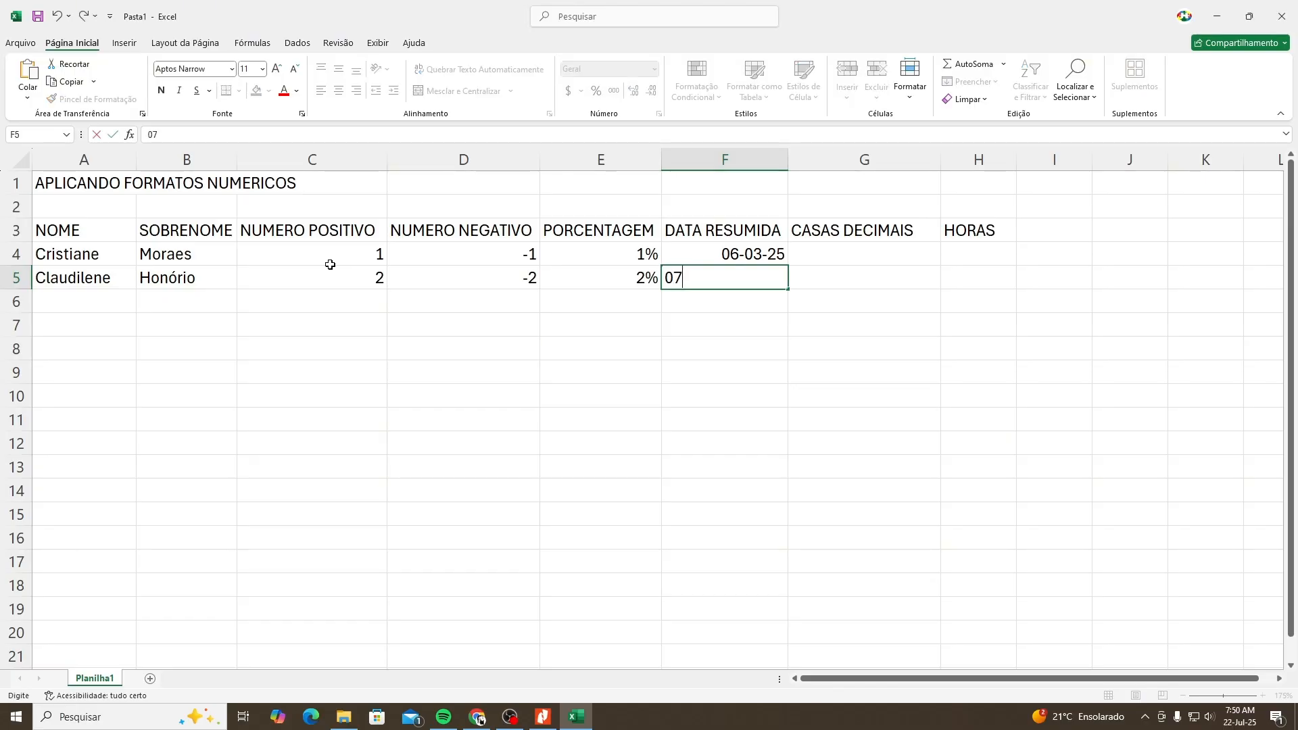
type("/03/2025")
key("Return")
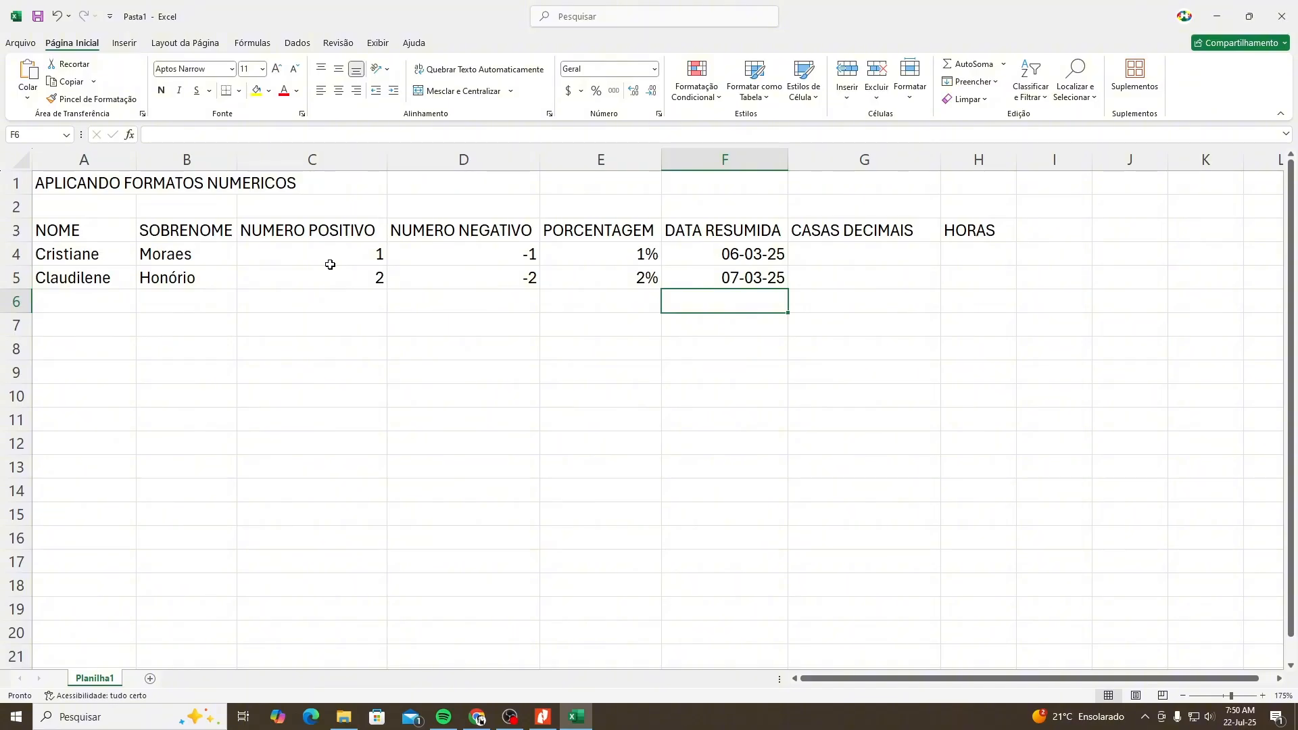
Enter 1,0000 in cell G4 under CASAS DECIMAIS, then re-enter the same value.
key("Up")
key("Right")
key("Up")
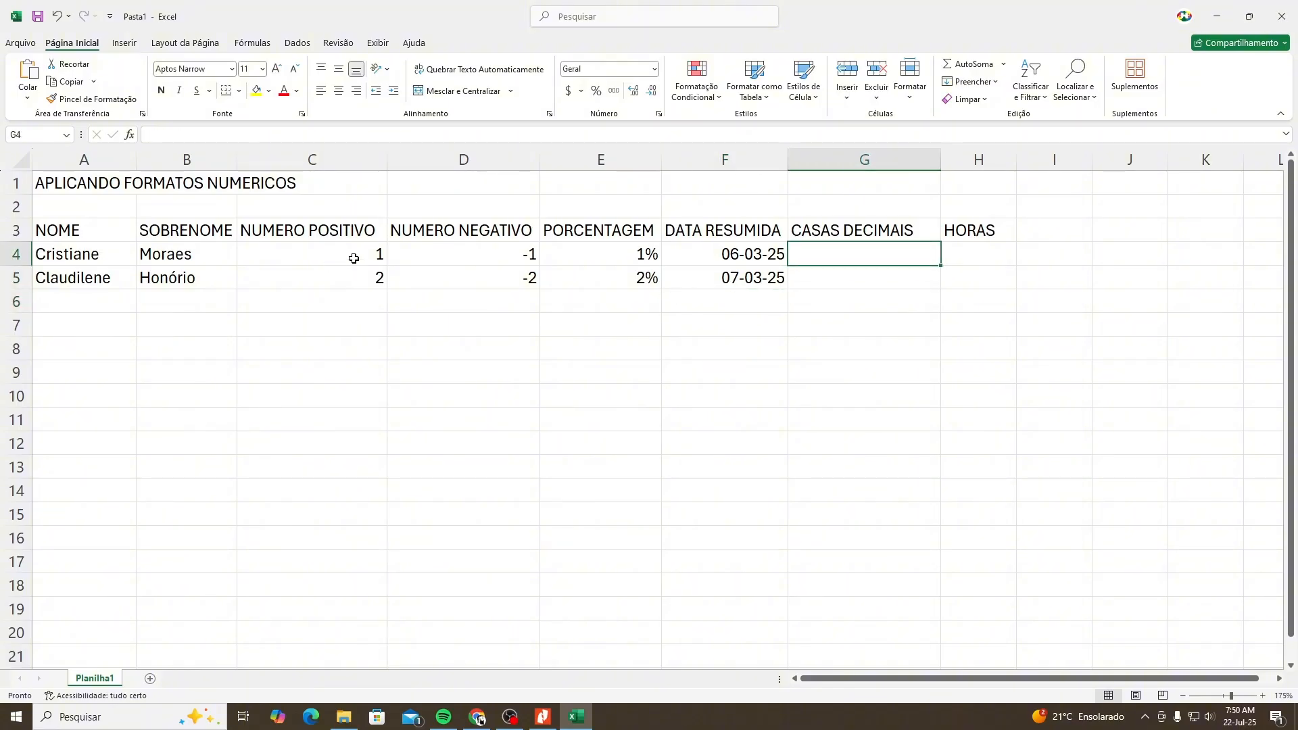
type("1")
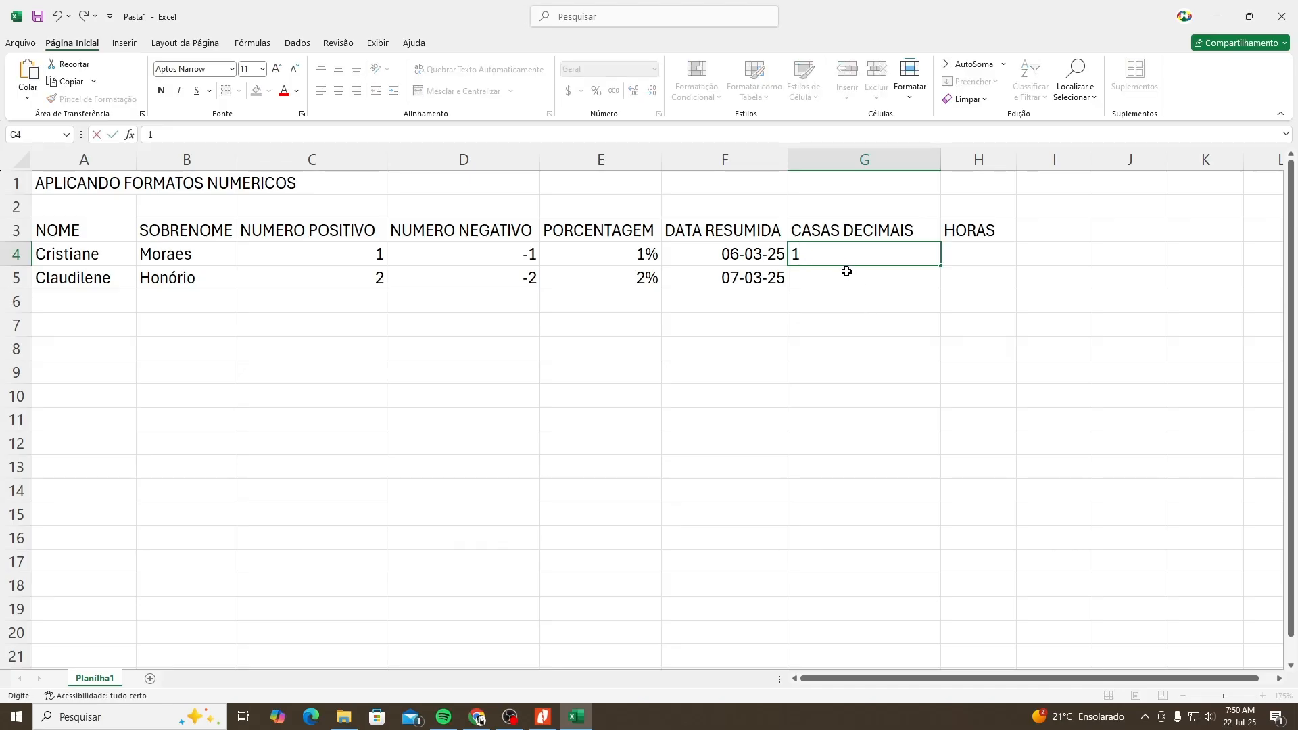
type(",0000")
key("Return")
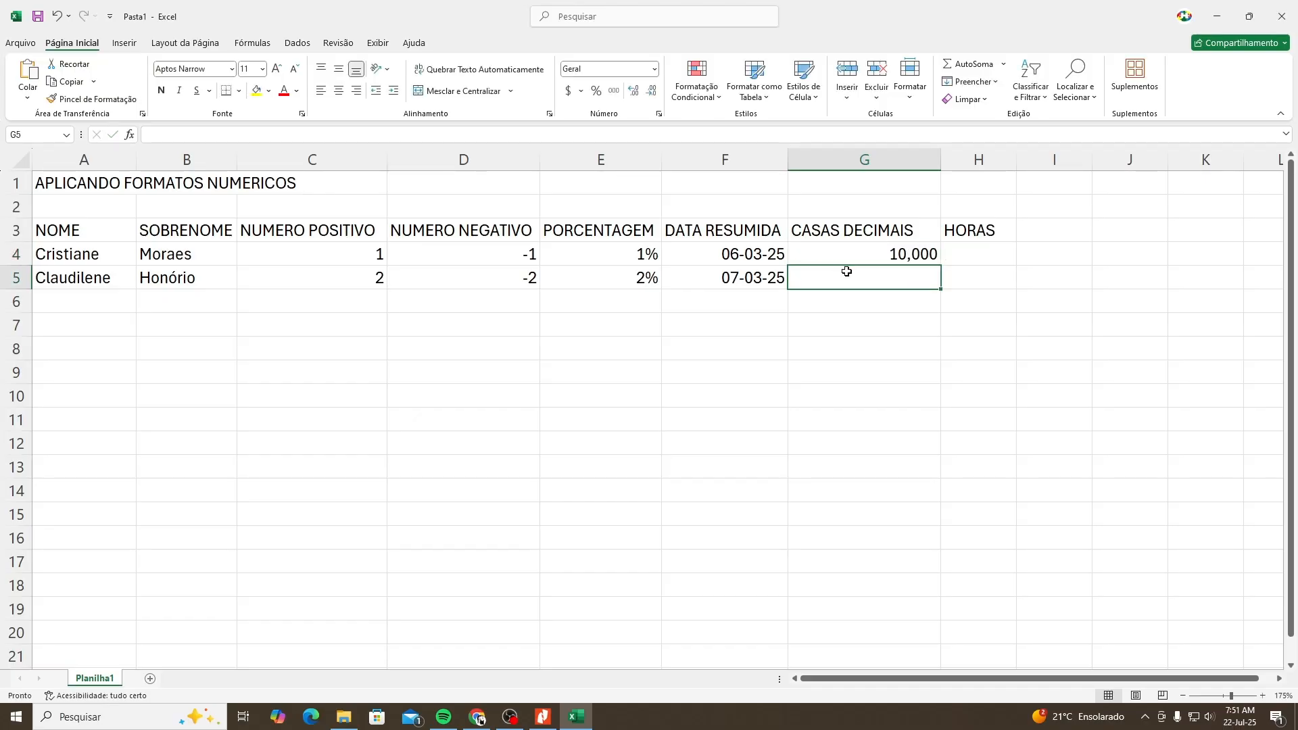
key("Up")
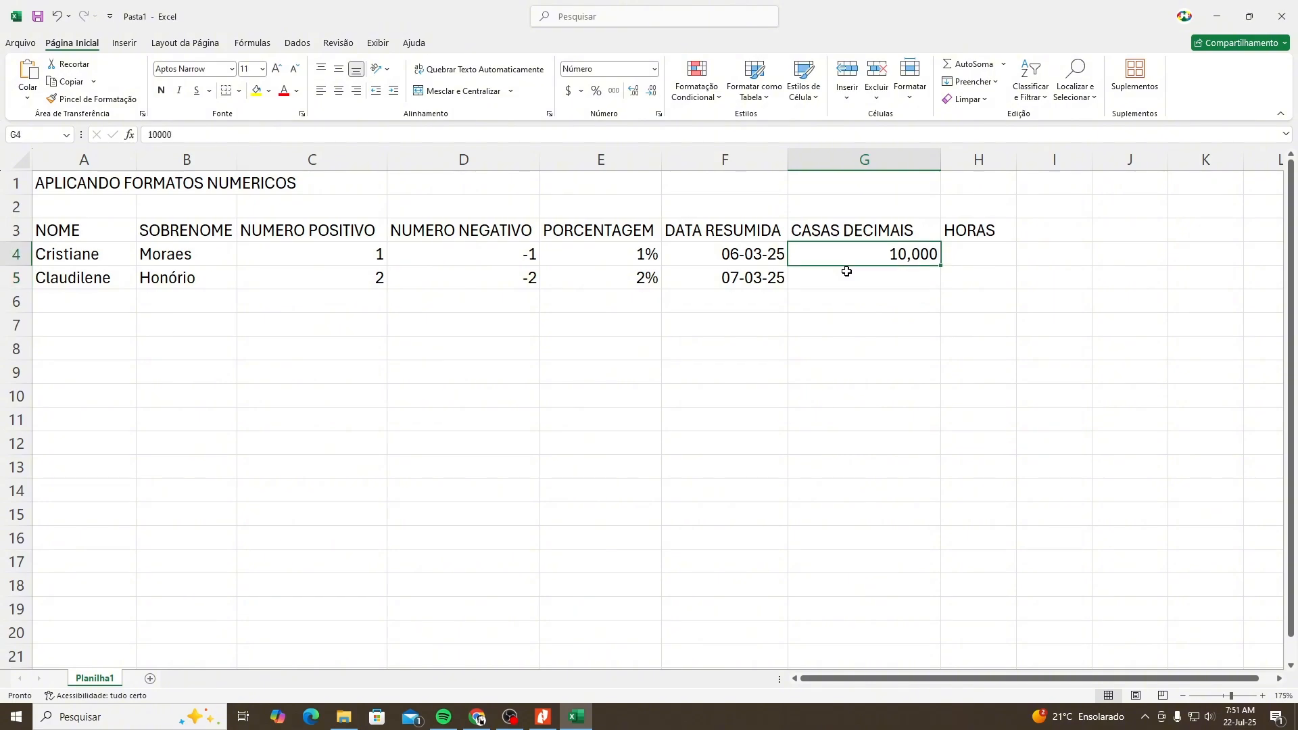
type("1,0000")
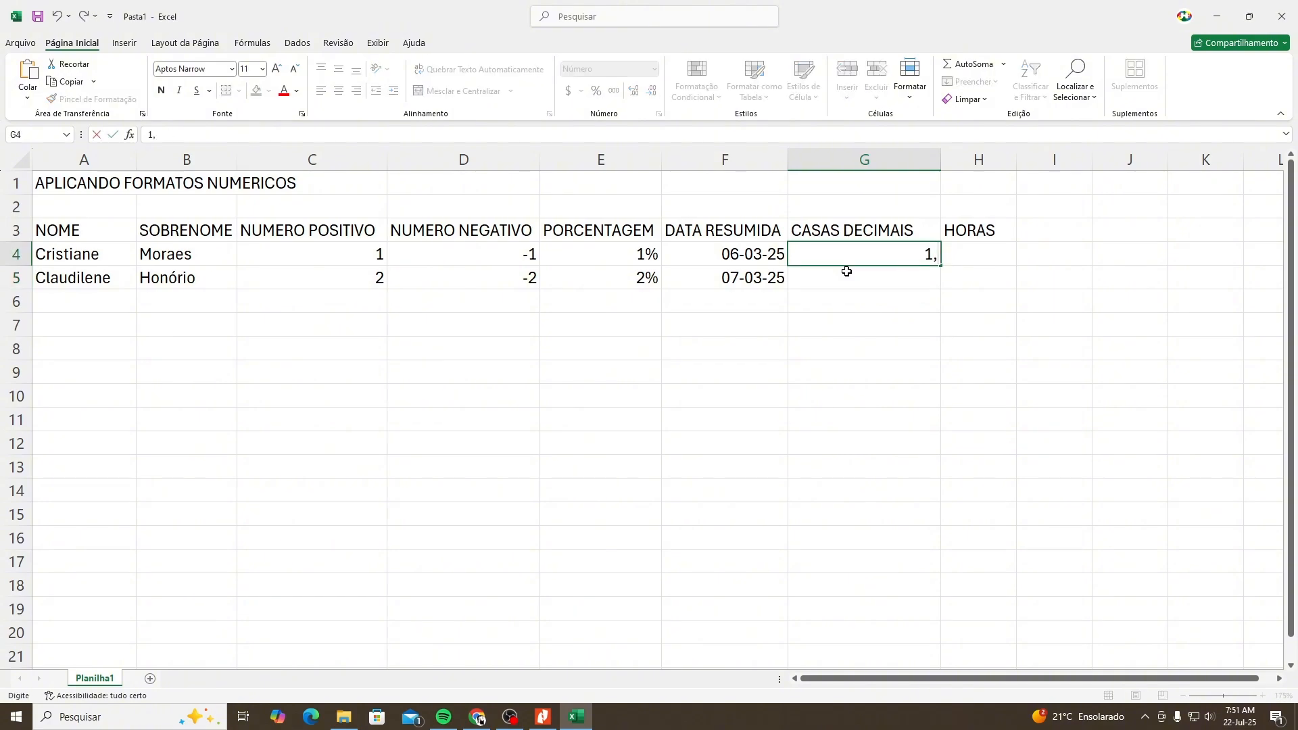
key("Return")
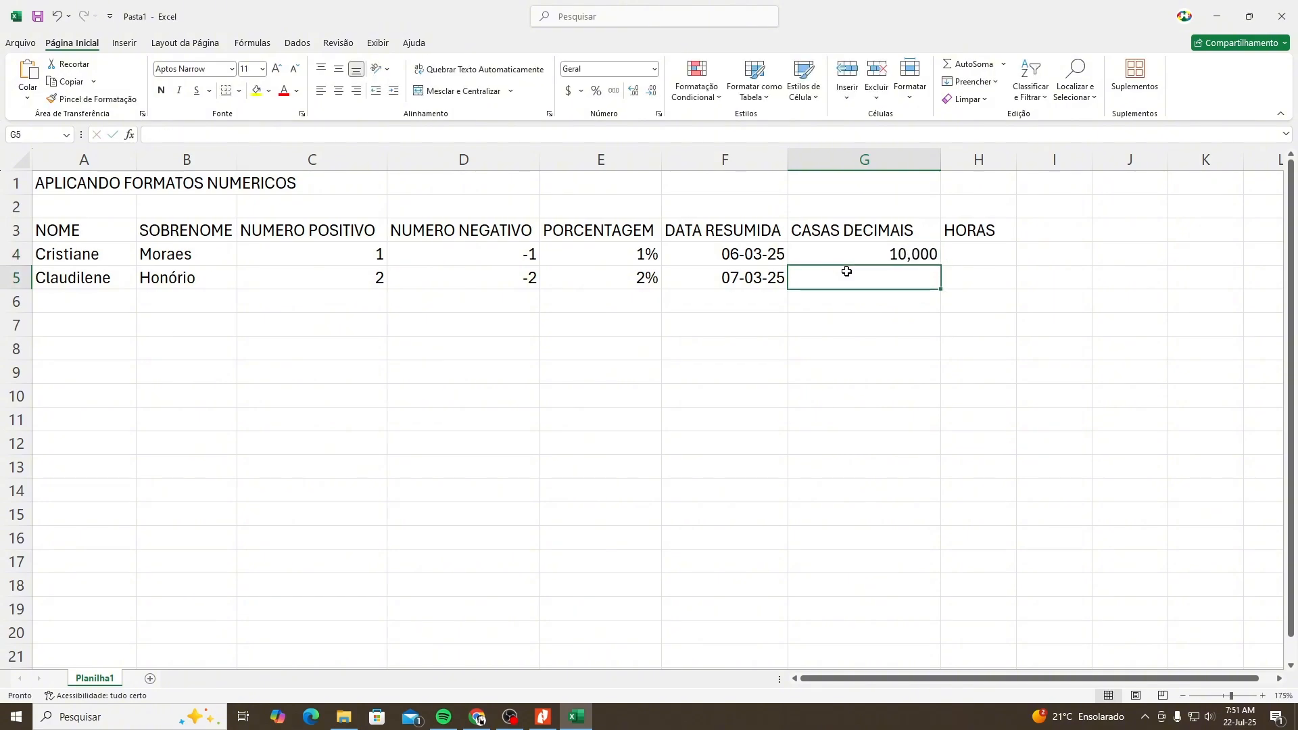
Enter 2,0000 in cell G5 as the second CASAS DECIMAIS value.
key("Up")
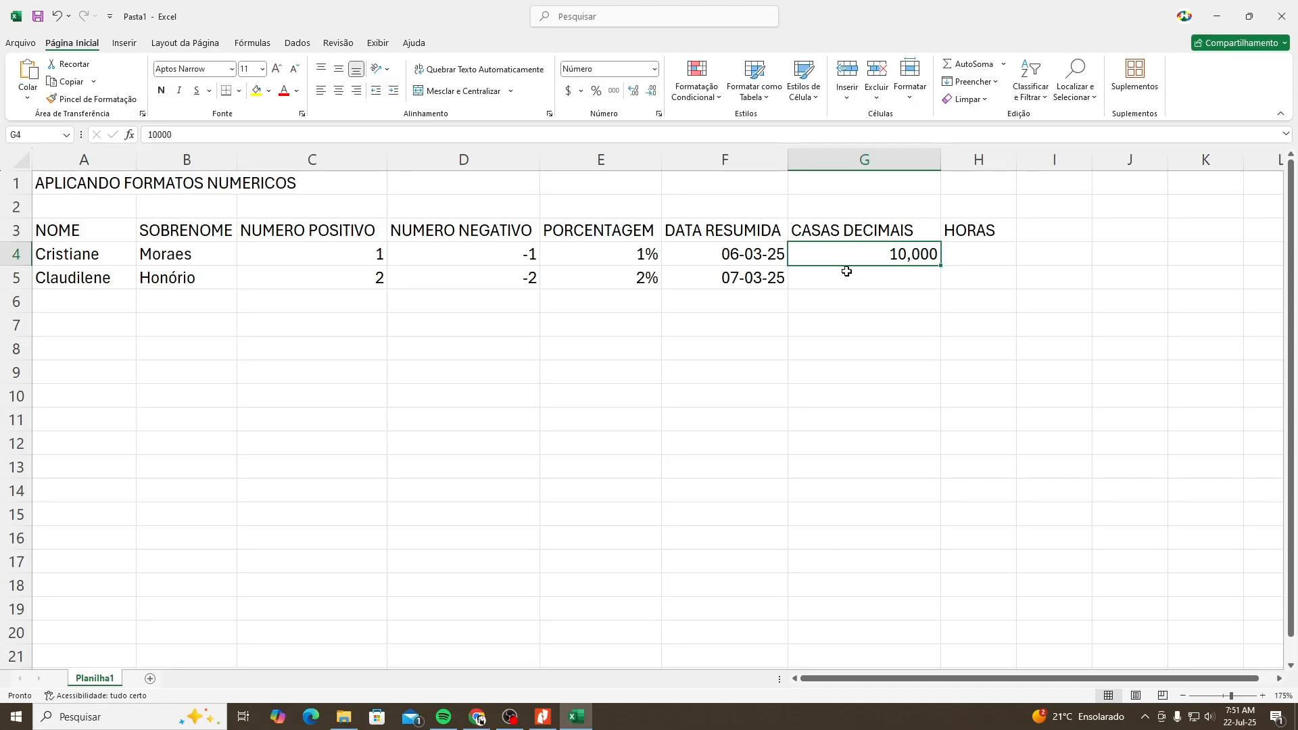
left_click(846, 271)
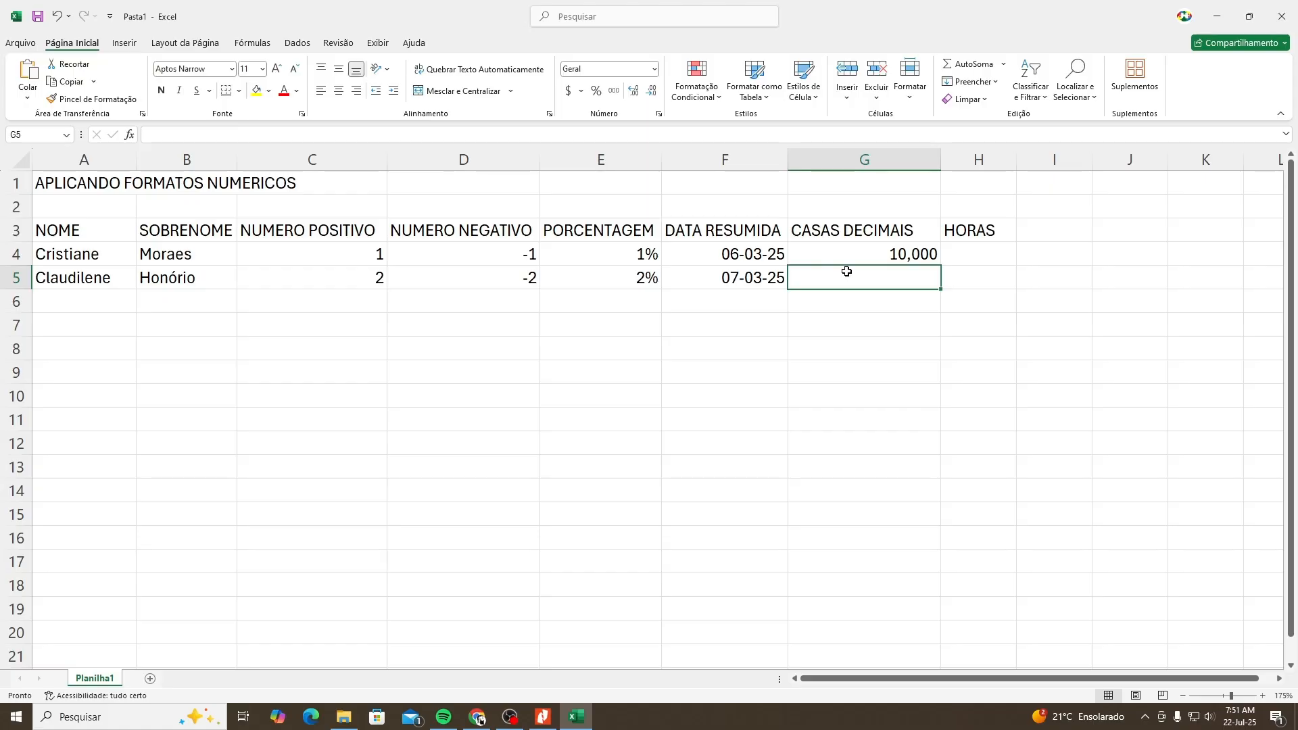
type("2,")
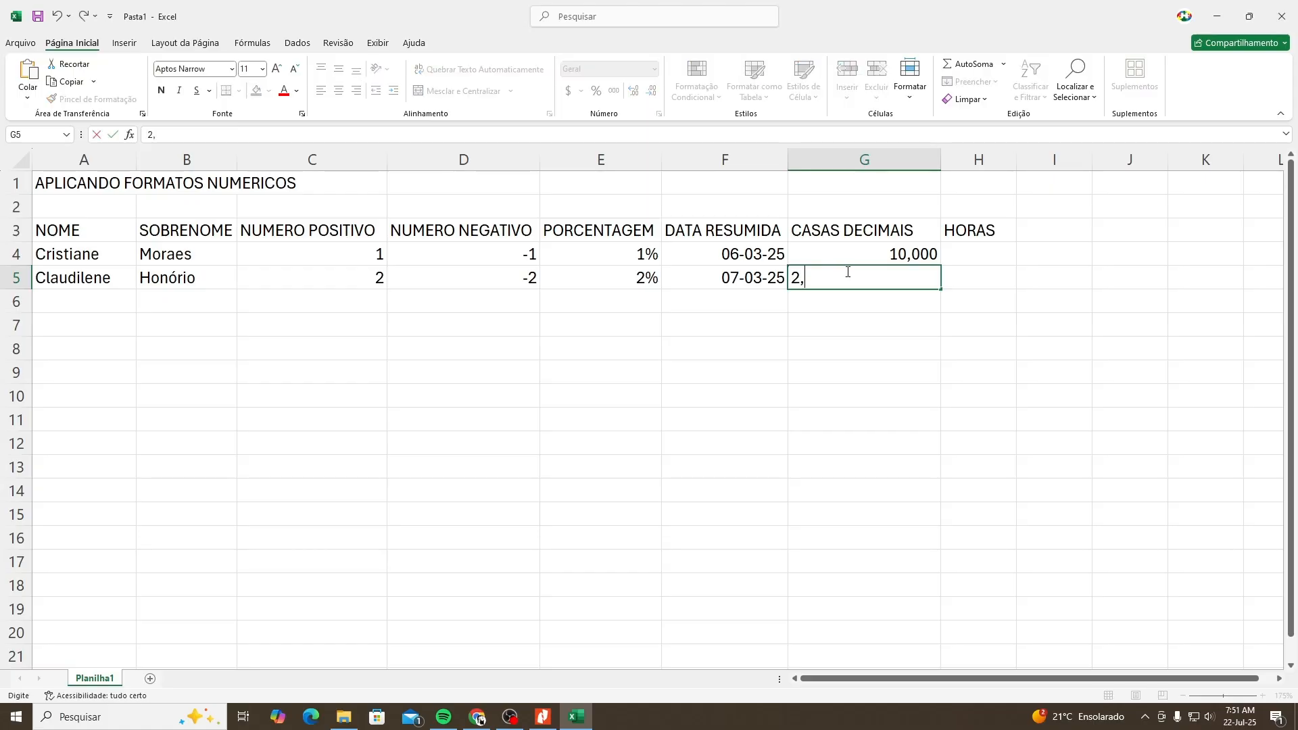
type("0000")
key("Return")
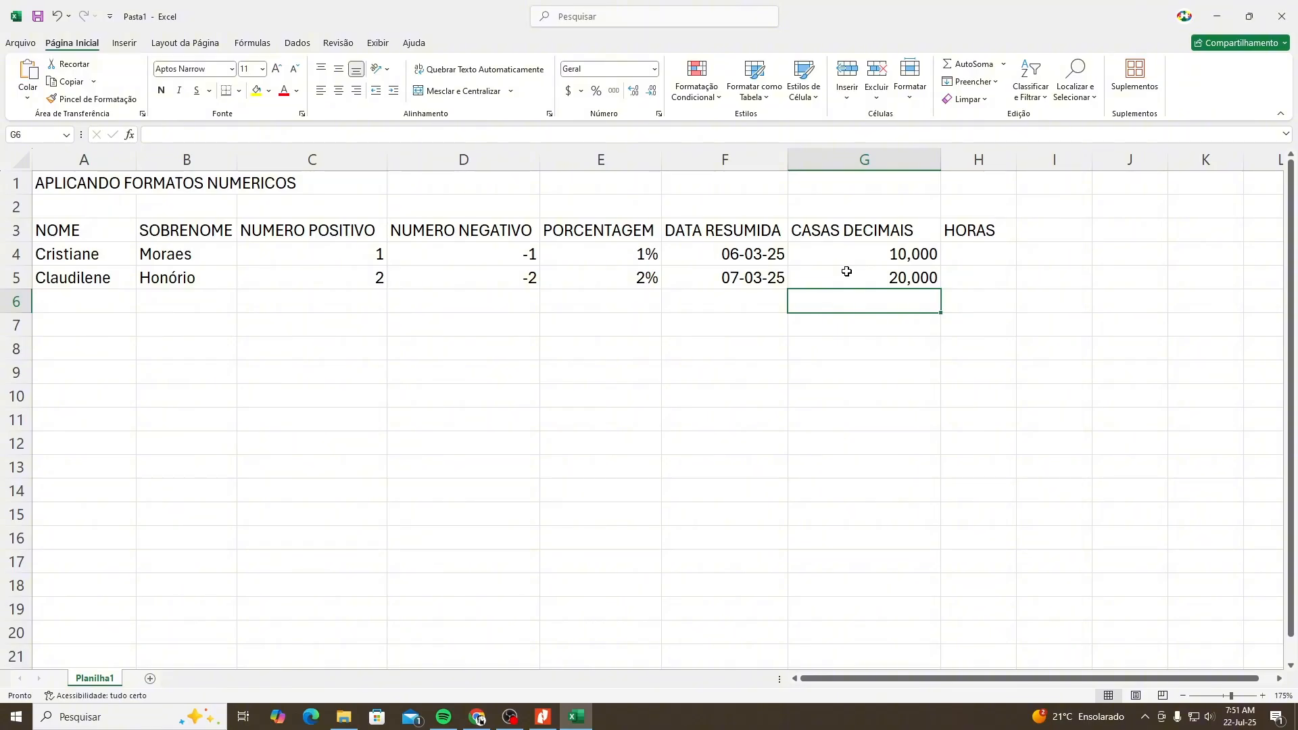
Enter the times 01:00:00 and 02:00:00 in cells H4 and H5 under HORAS.
key("Up")
key("Right")
key("Up")
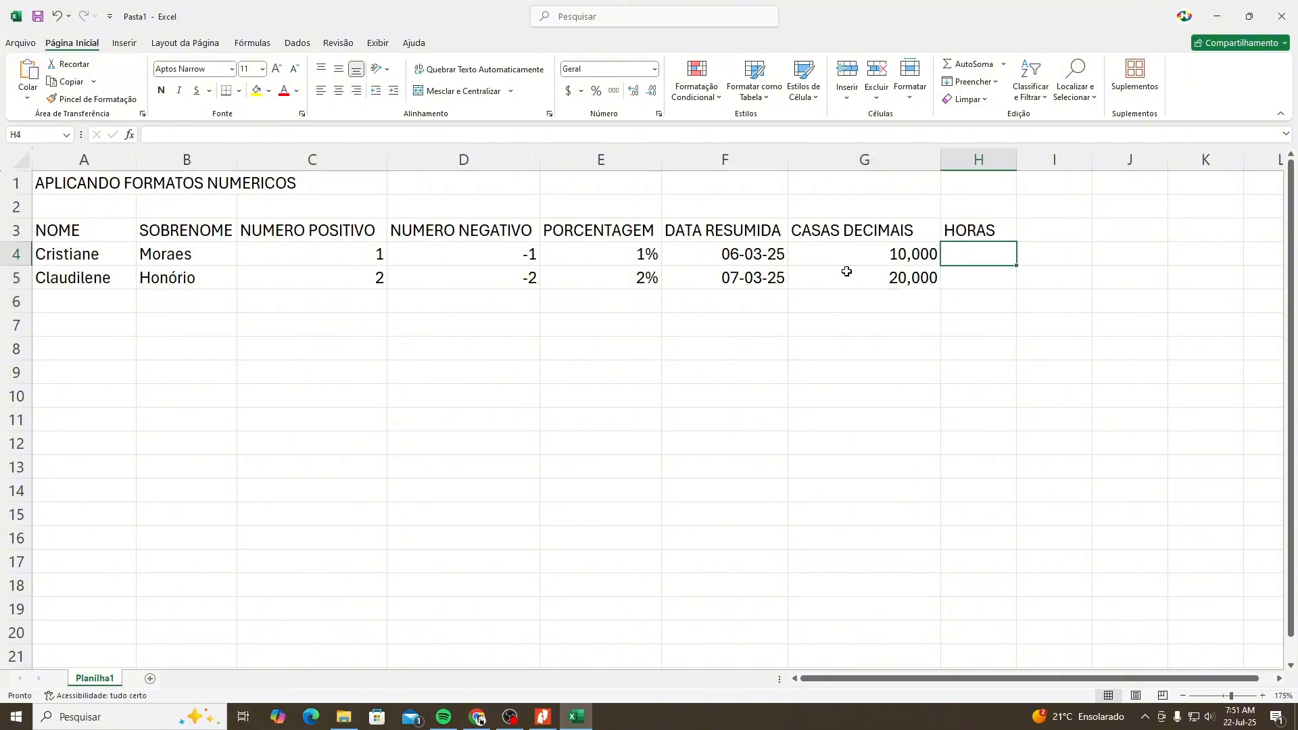
type("01:0")
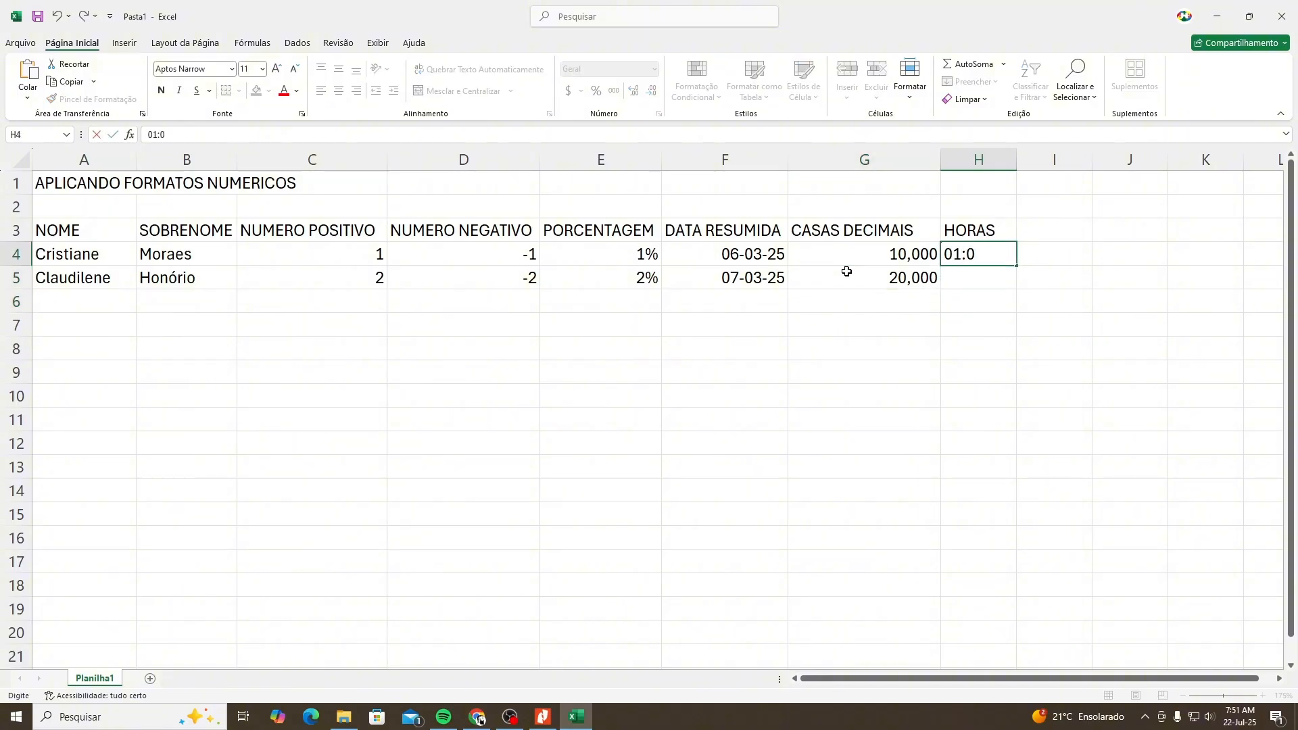
type("0:00")
key("Return")
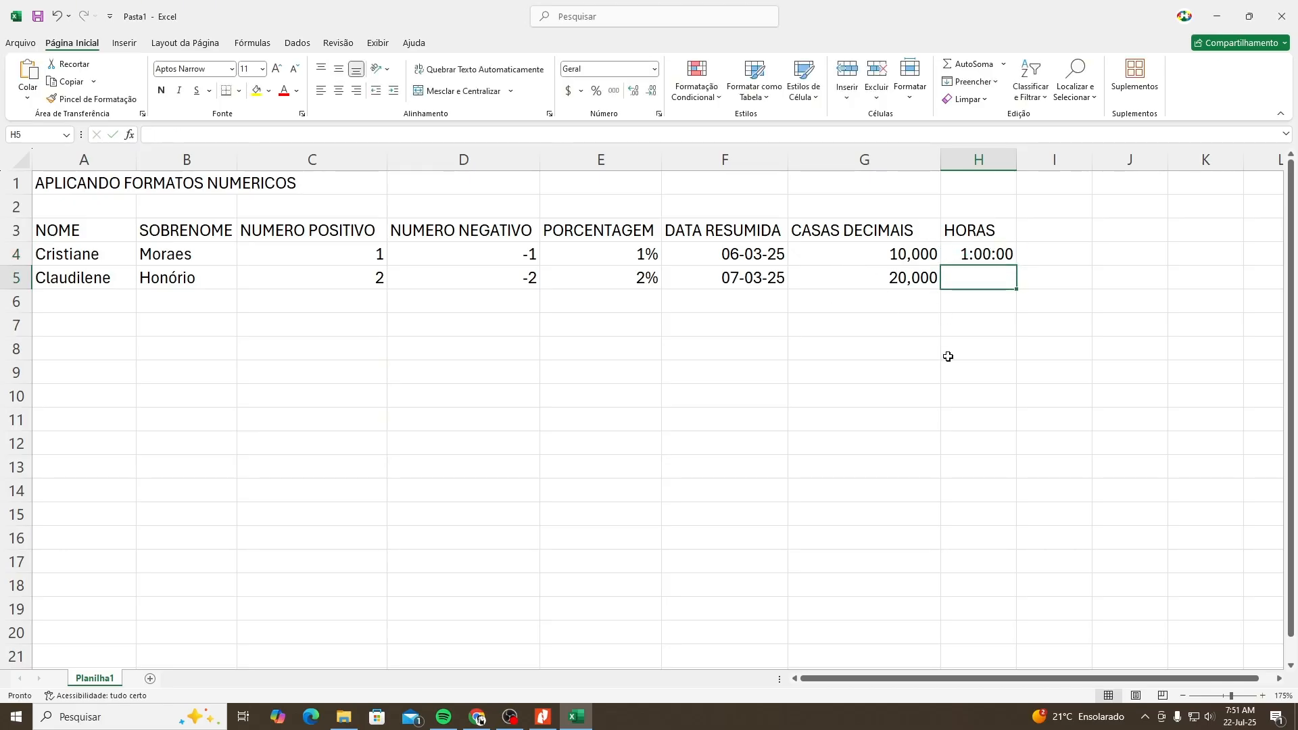
type("02")
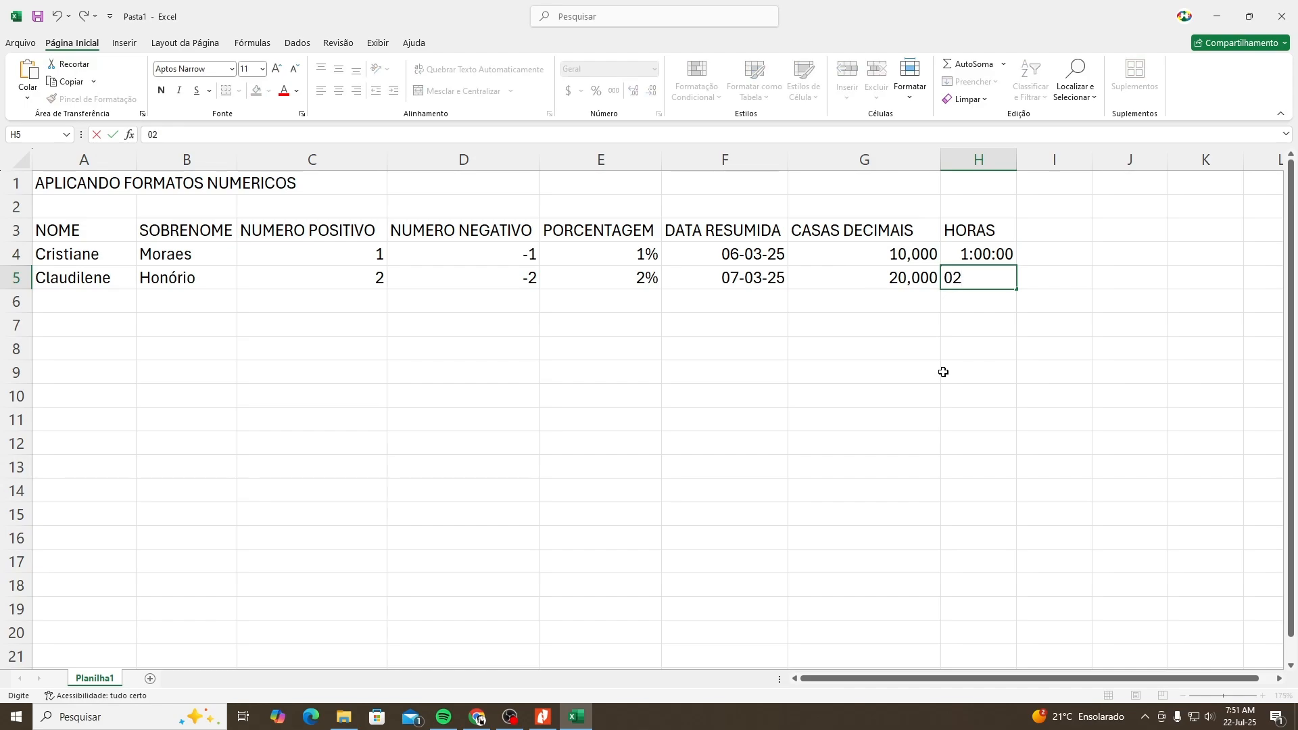
type(":00:00:")
key("Return")
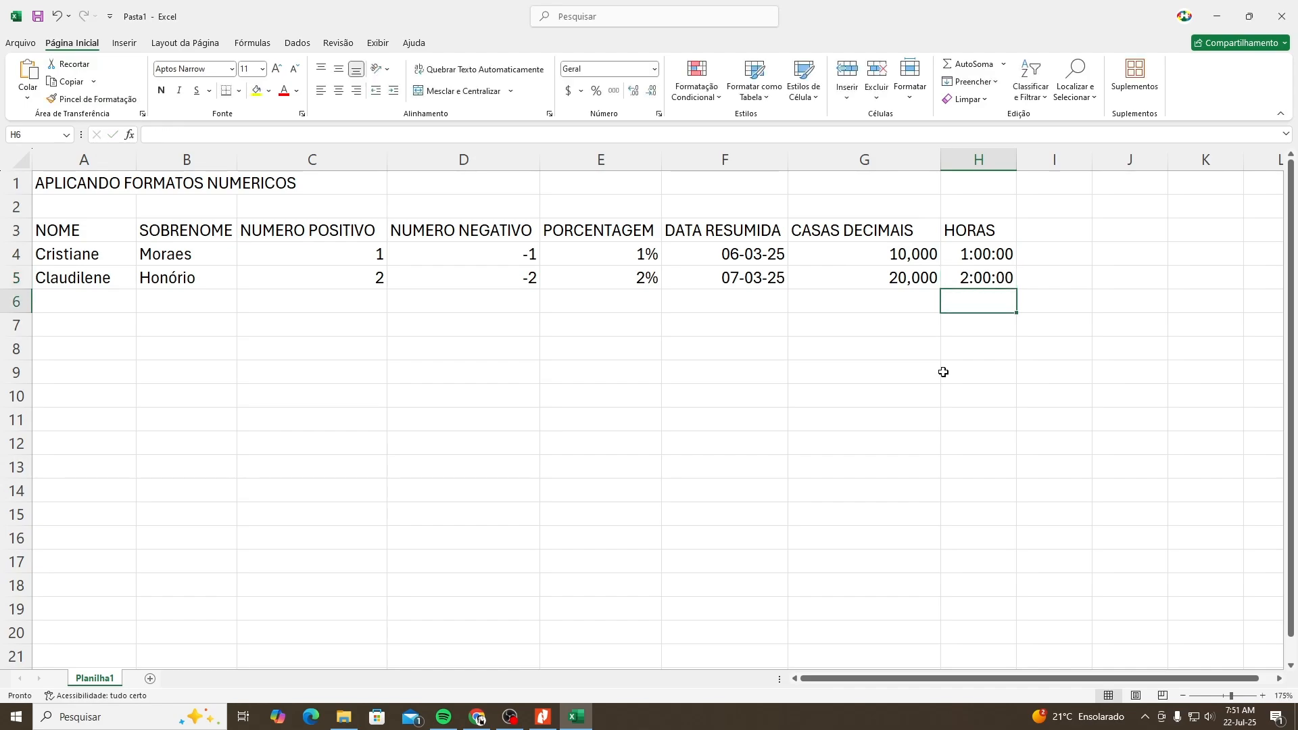
Add four more people's first names to the NOME column in cells A6 to A9.
left_click(88, 299)
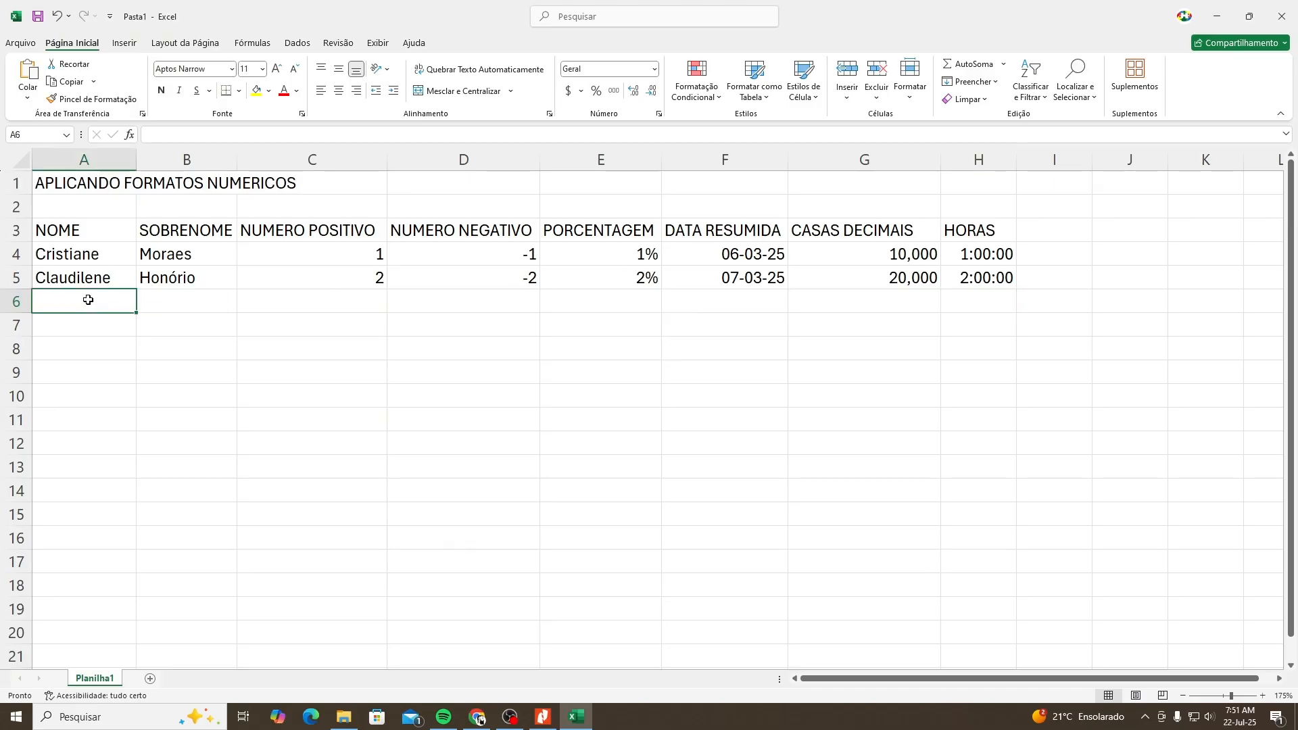
type("Elizeth")
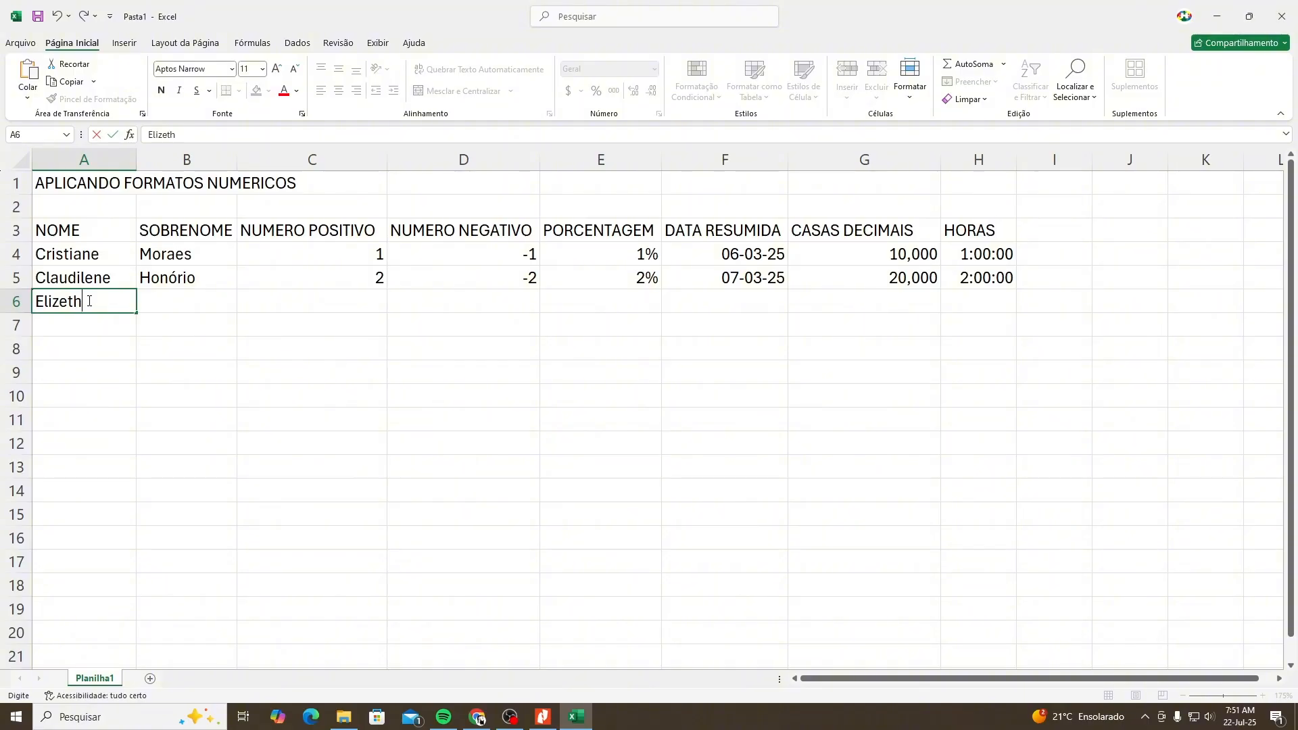
key("Return")
type("Eli")
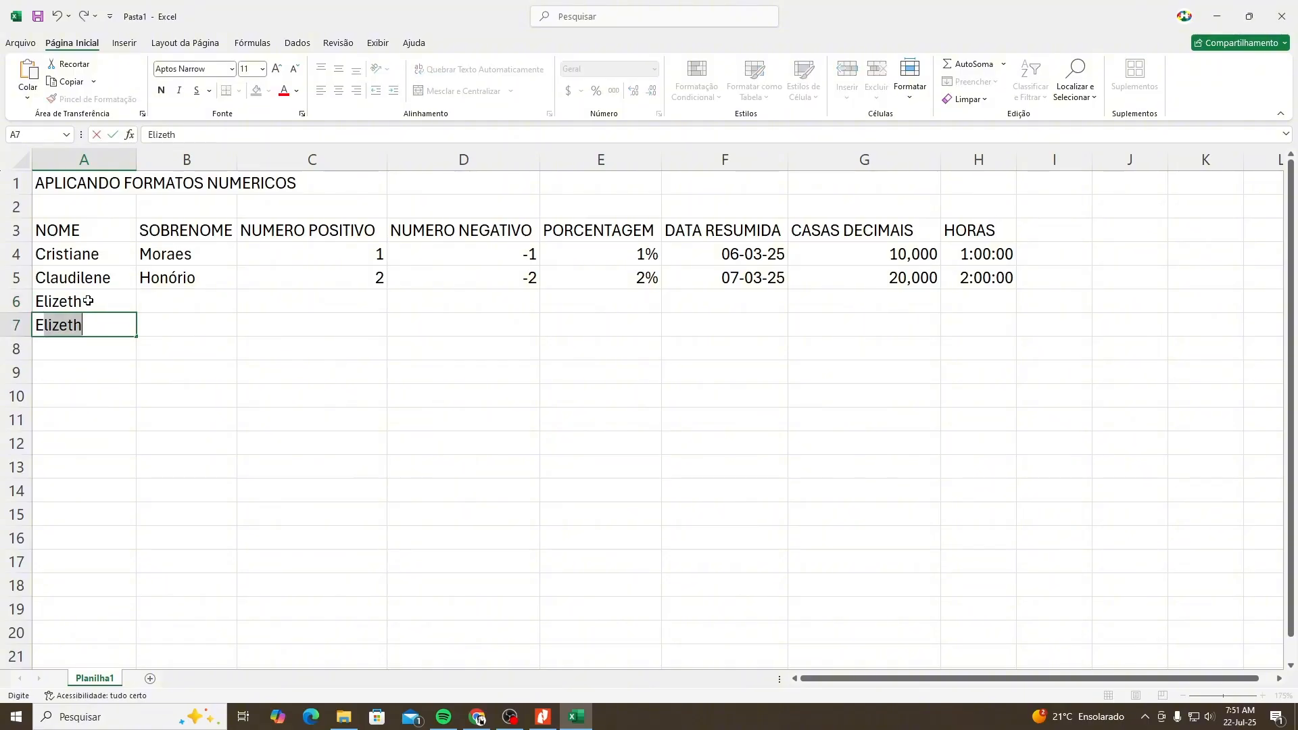
type("ane")
key("Return")
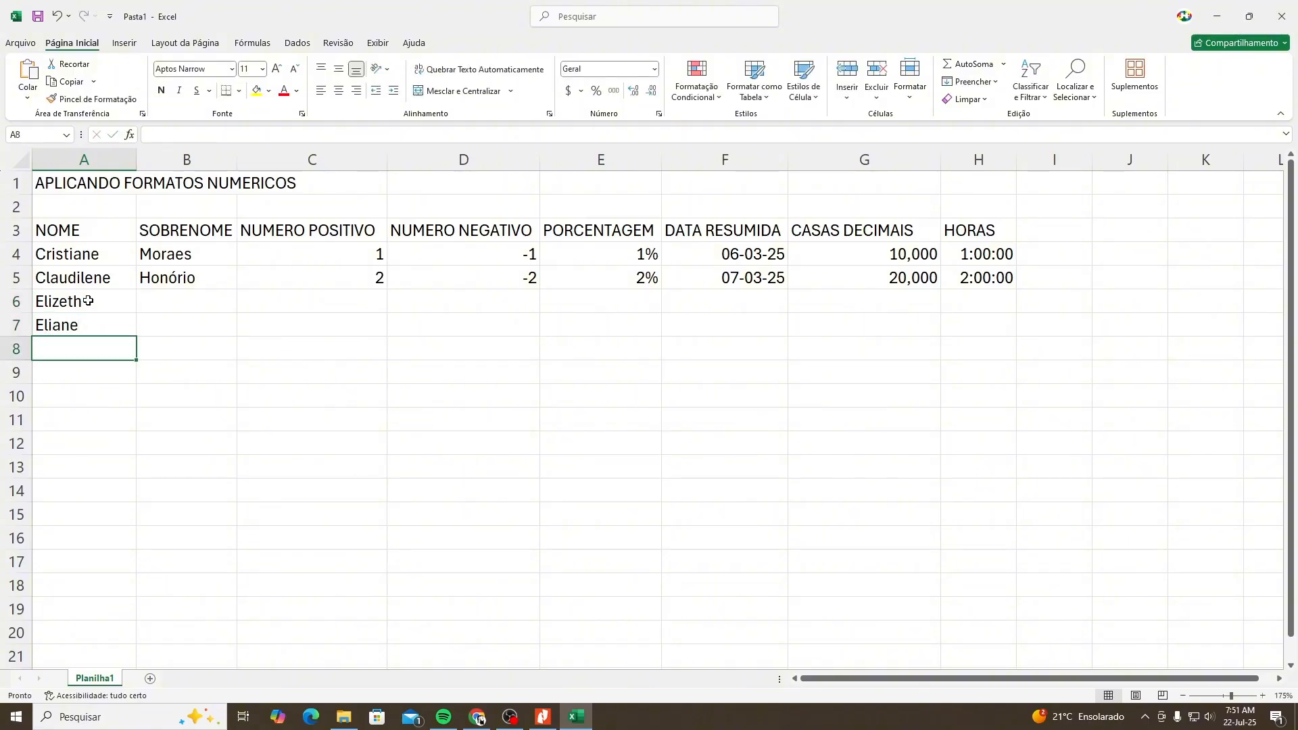
type("Marcos")
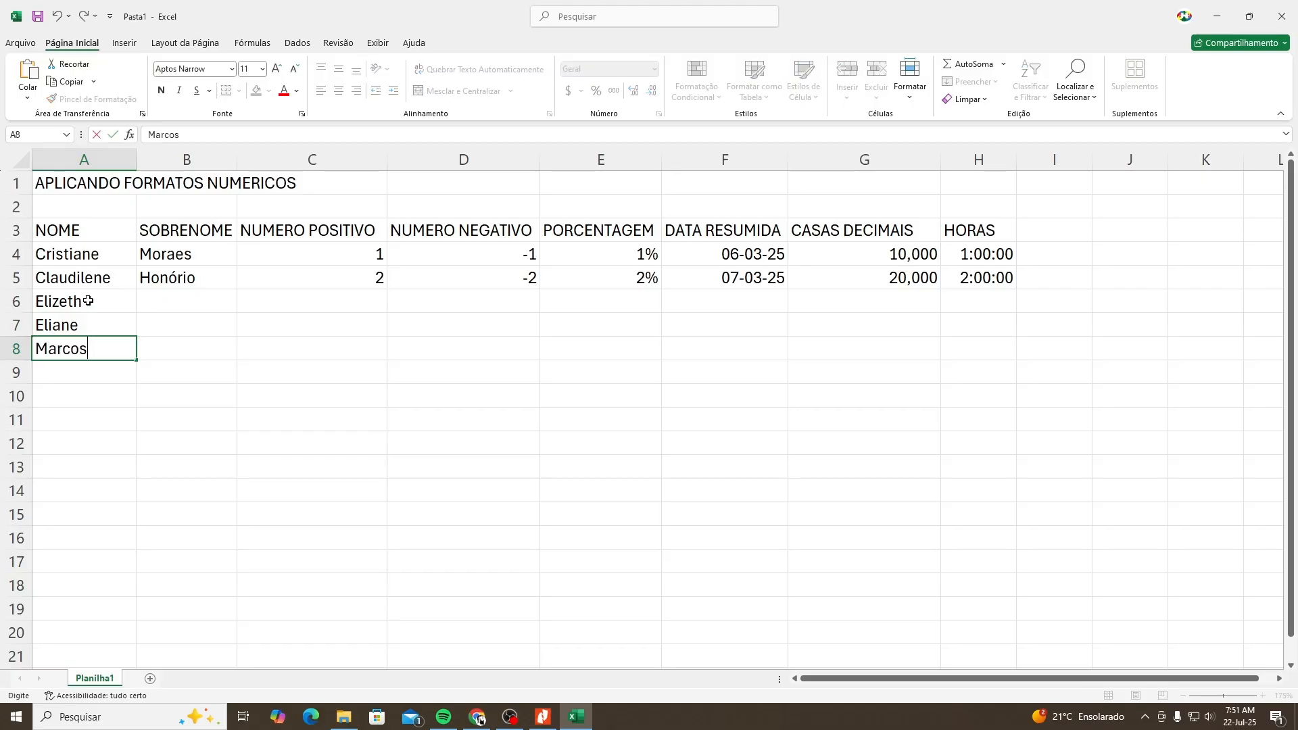
key("Return")
type("Claudei")
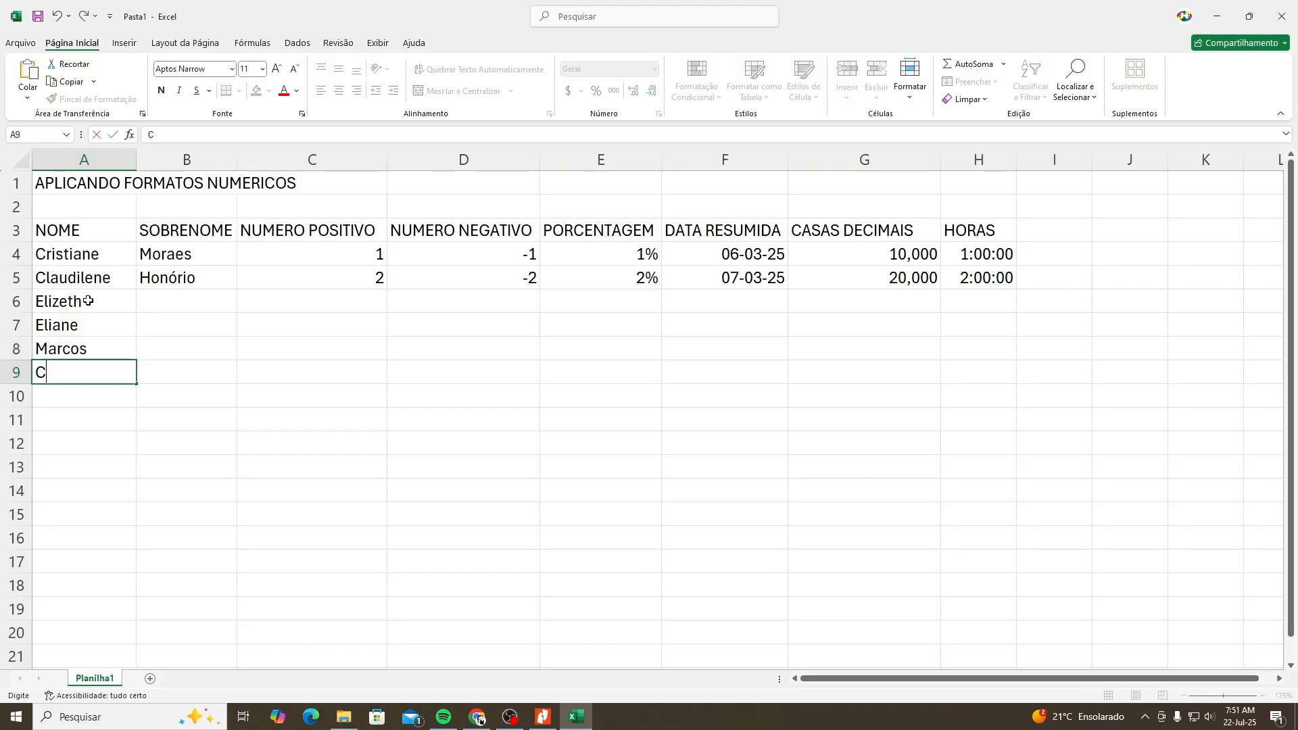
key("BackSpace")
key("BackSpace")
type("inei")
key("Tab")
Enter the surnames of the people in rows 6 and 7 in cells B6 and B7 under SOBRENOME.
key("Up")
key("Up")
key("Up")
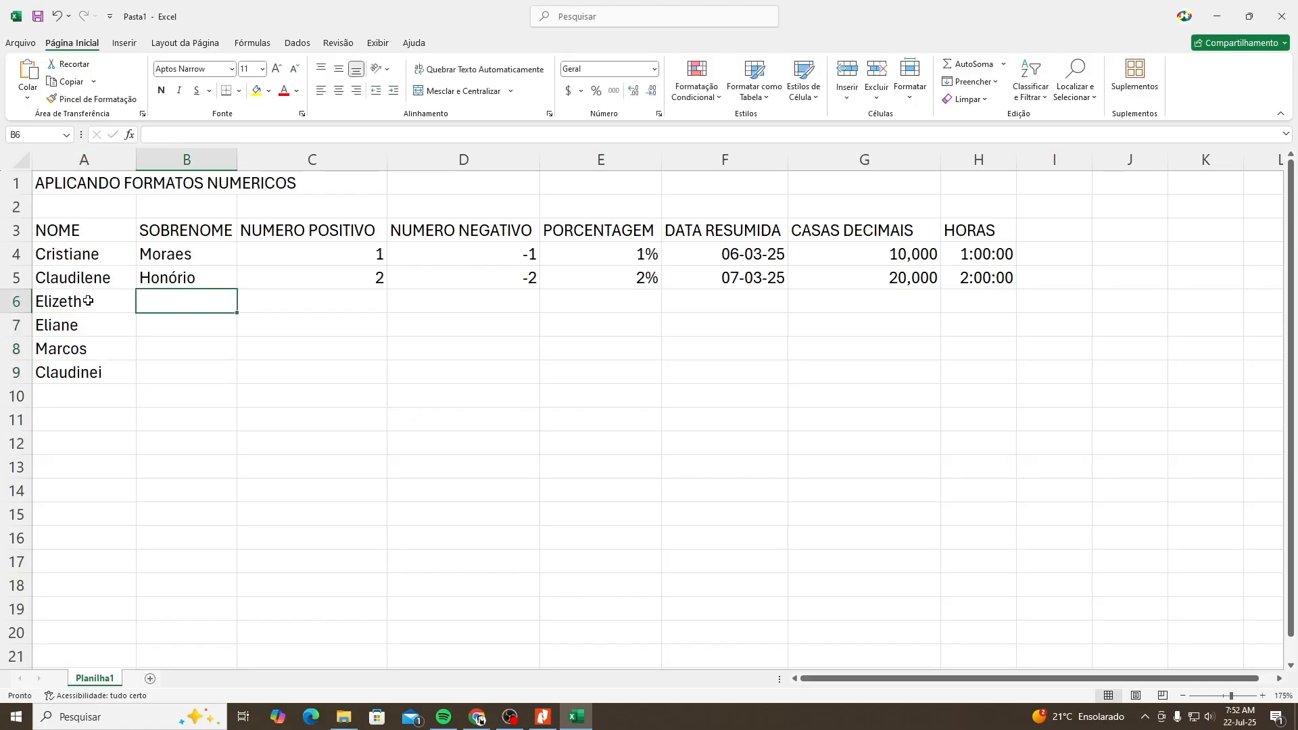
type("Chagas")
key("Return")
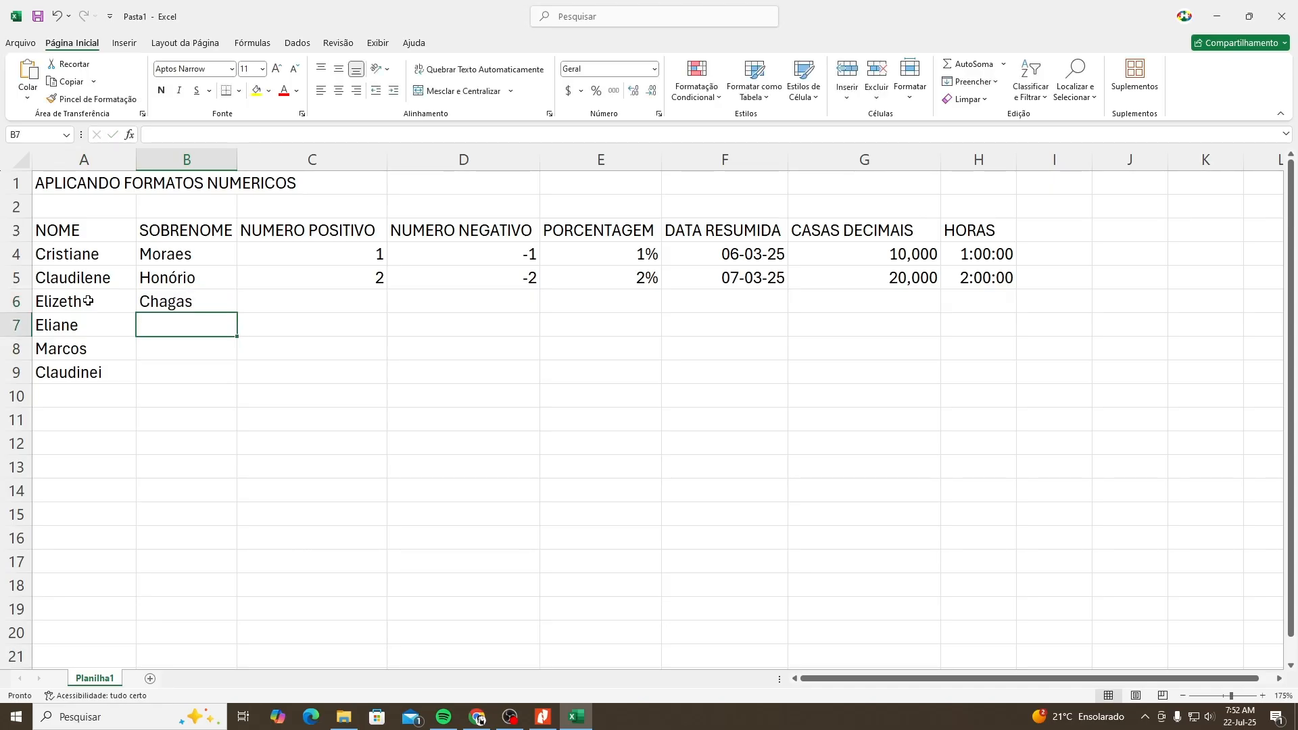
type("Moreira")
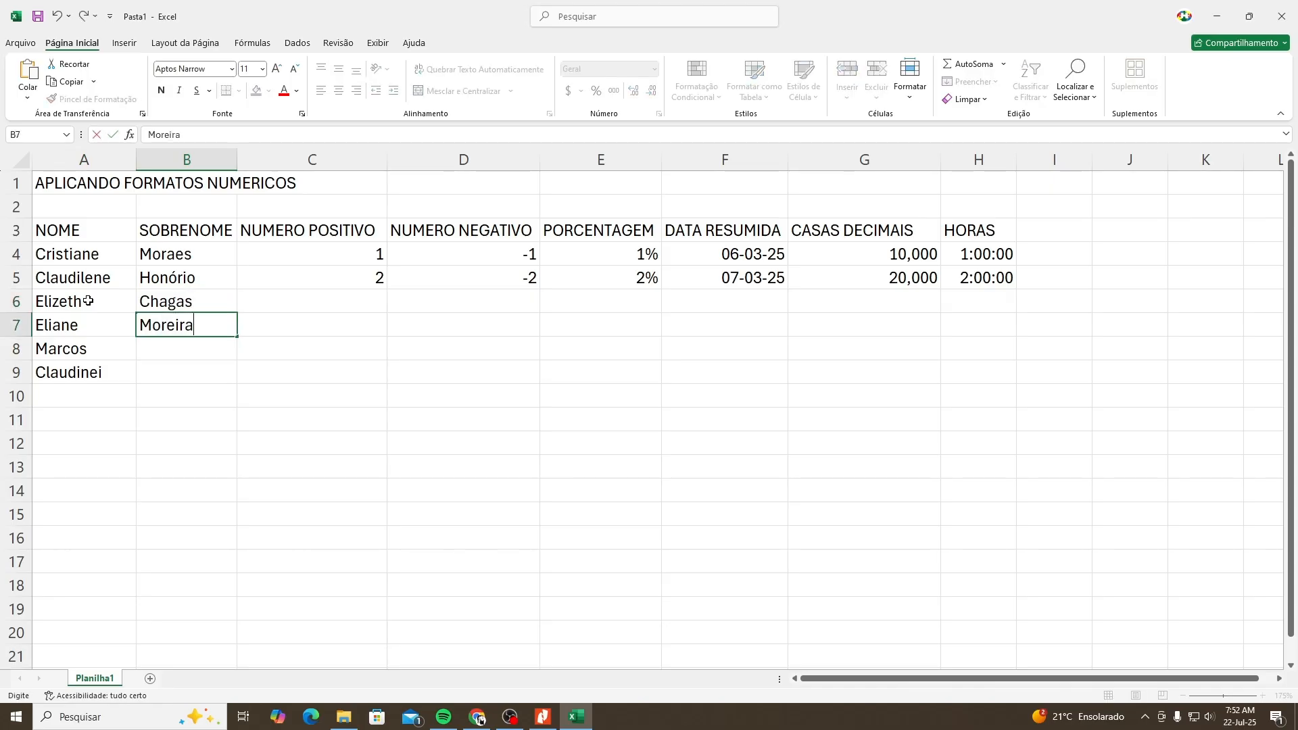
key("Return")
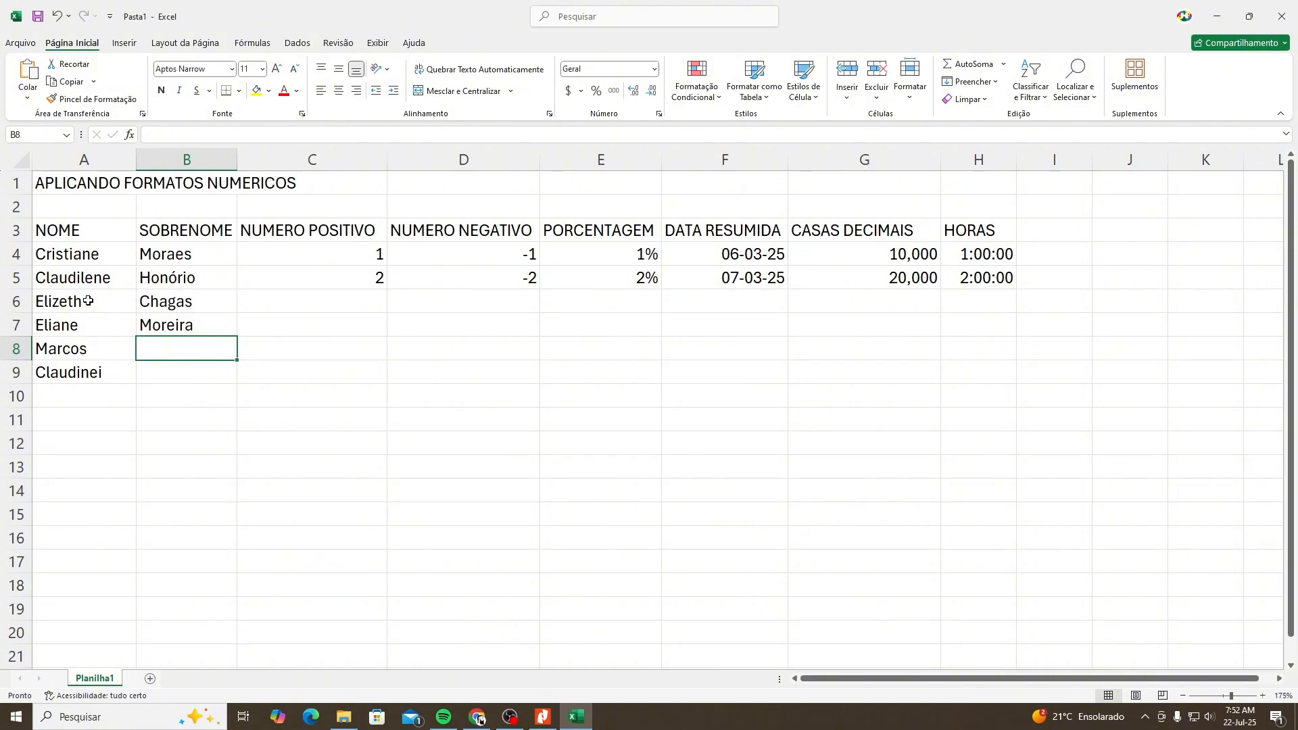
Complete the SOBRENOME column with the surnames of the last two people in cells B8 and B9.
type("Zaga")
key("Return")
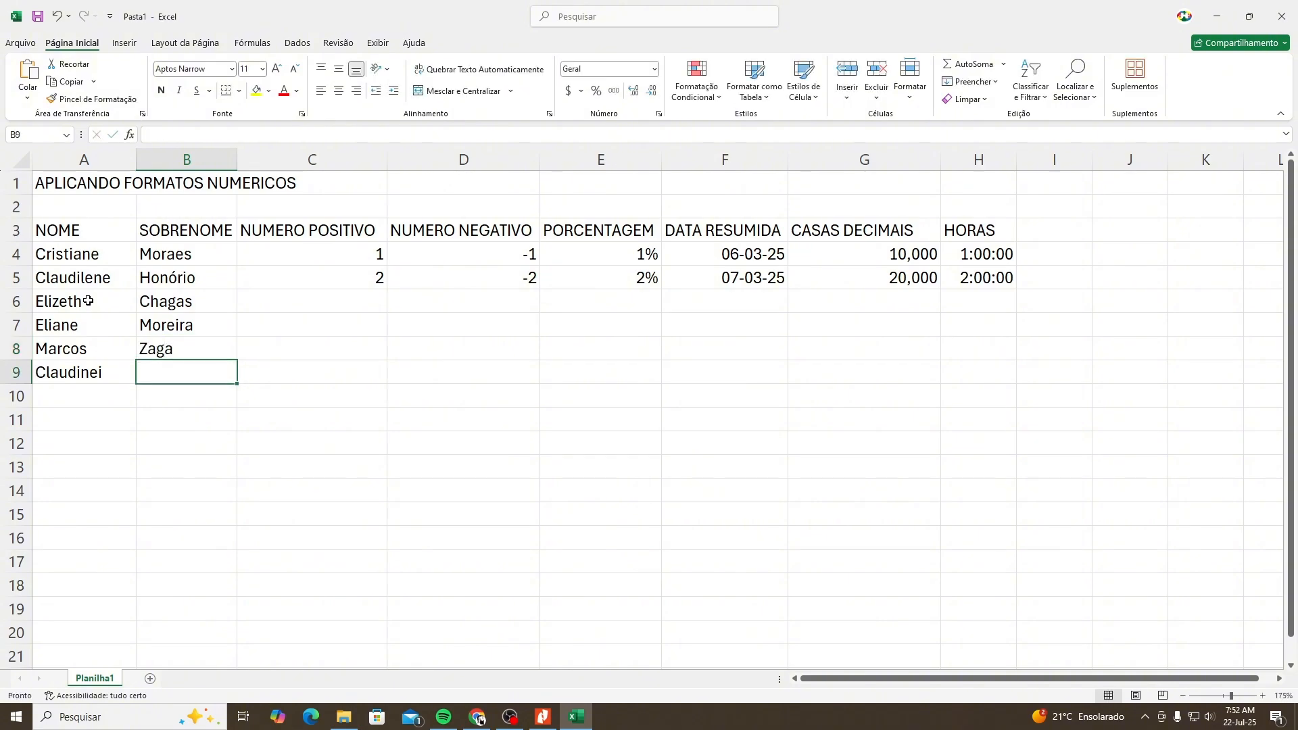
type("Primio")
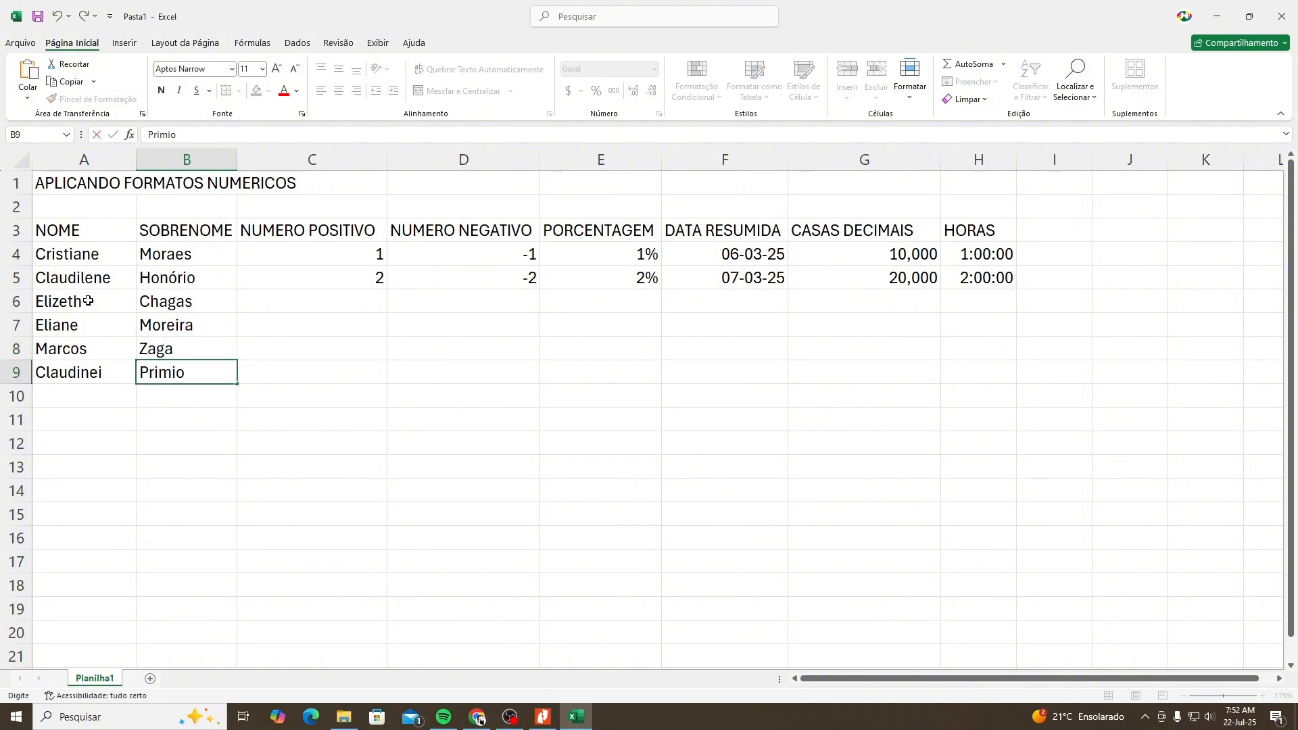
key("BackSpace")
key("BackSpace")
type("o")
key("Return")
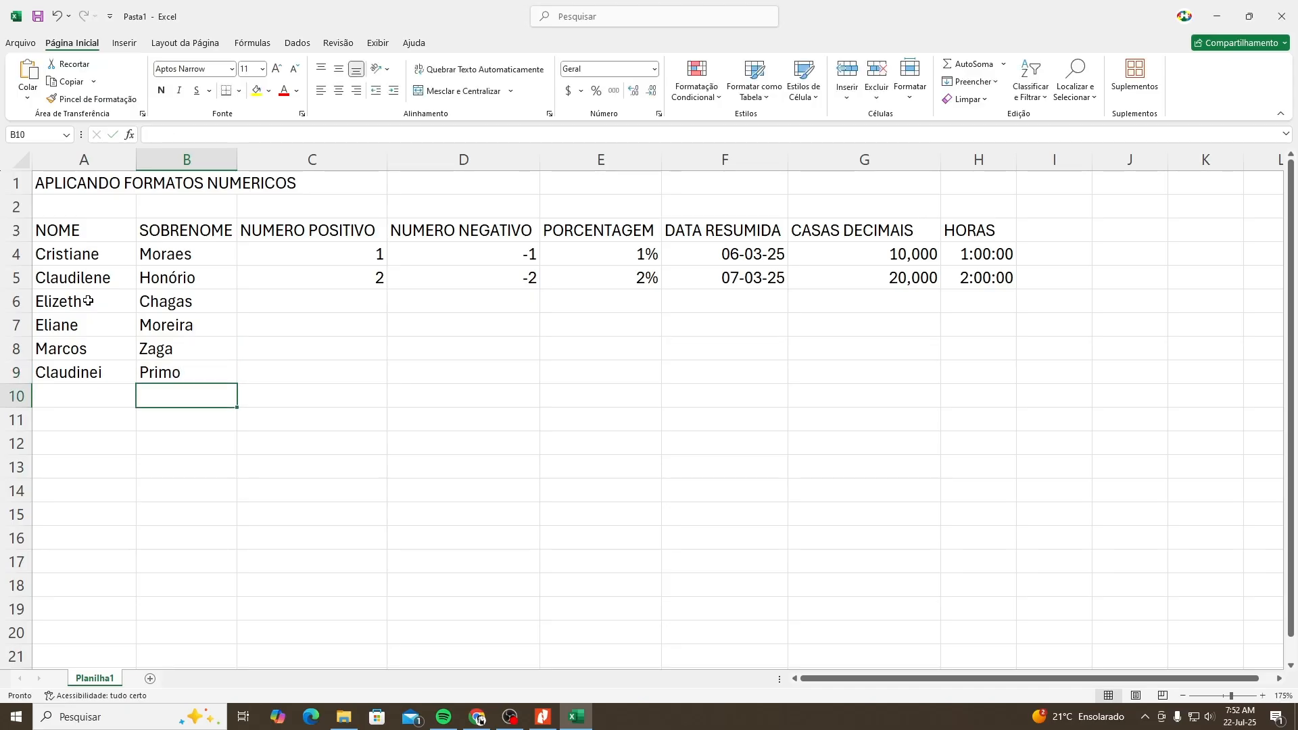
left_click(553, 352)
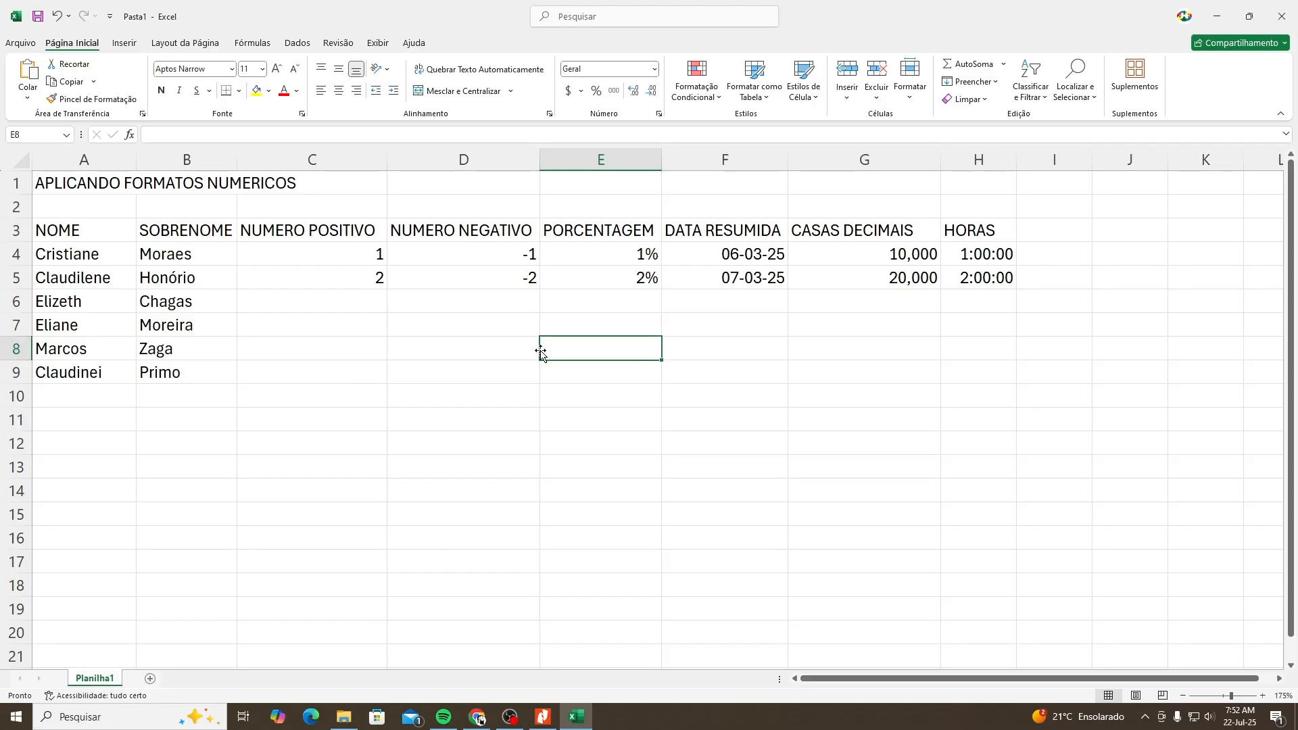
left_click(540, 436)
left_click(522, 447)
left_click(518, 507)
left_click(474, 419)
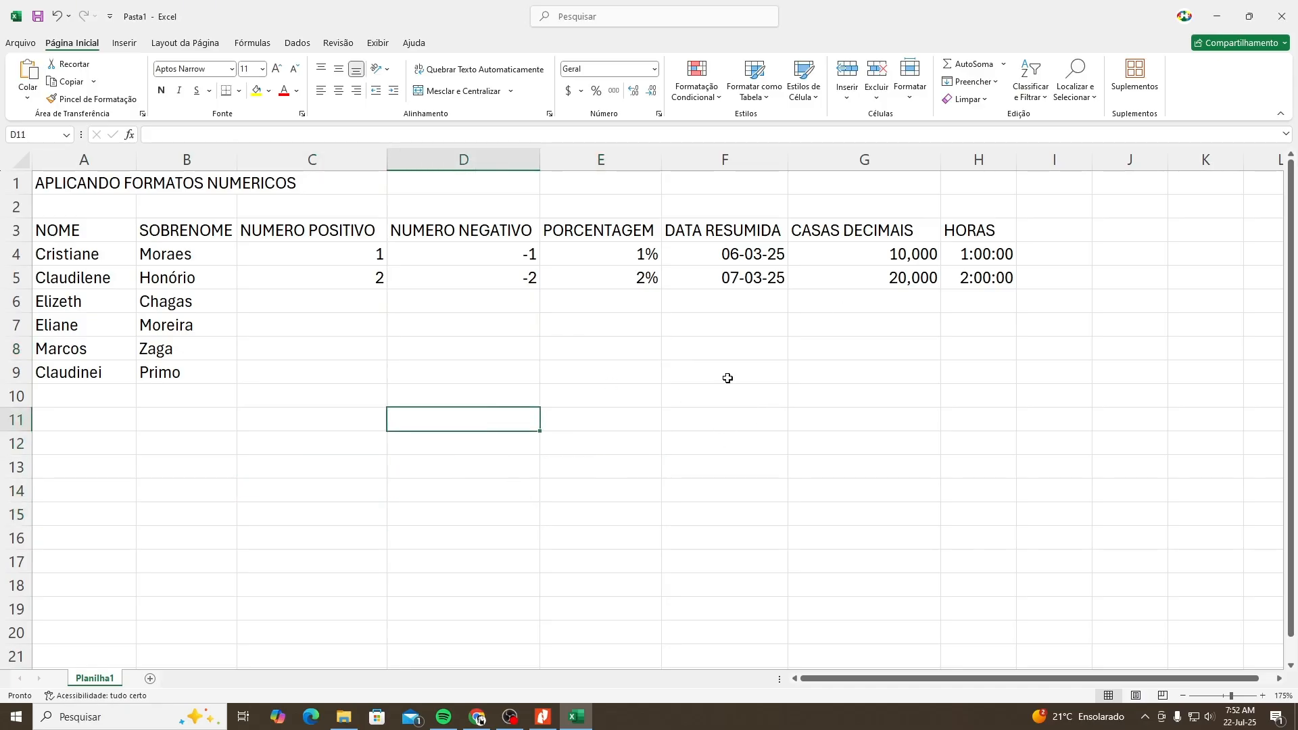
left_click(747, 466)
left_click(649, 490)
left_click(608, 419)
left_click(498, 345)
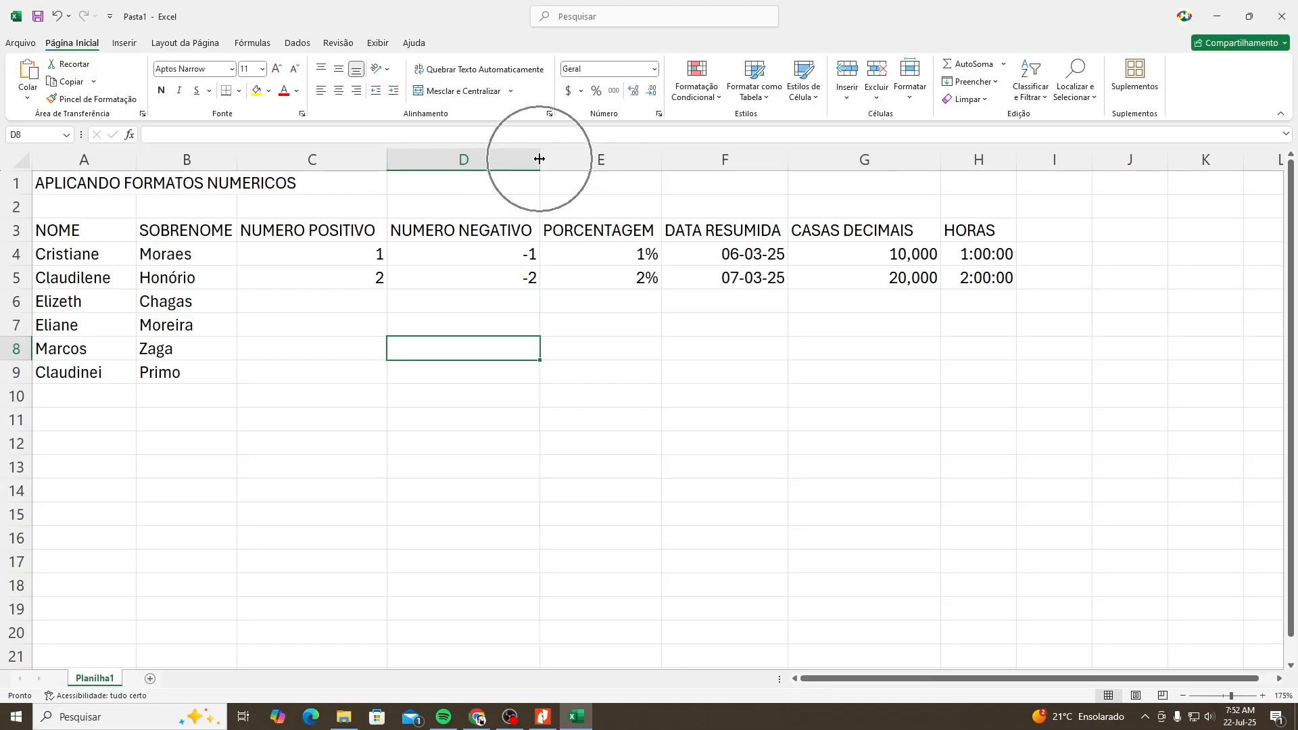
Widen the NUMERO NEGATIVO column slightly, to a width of about 17.86, and clear the column selection.
left_click(452, 159)
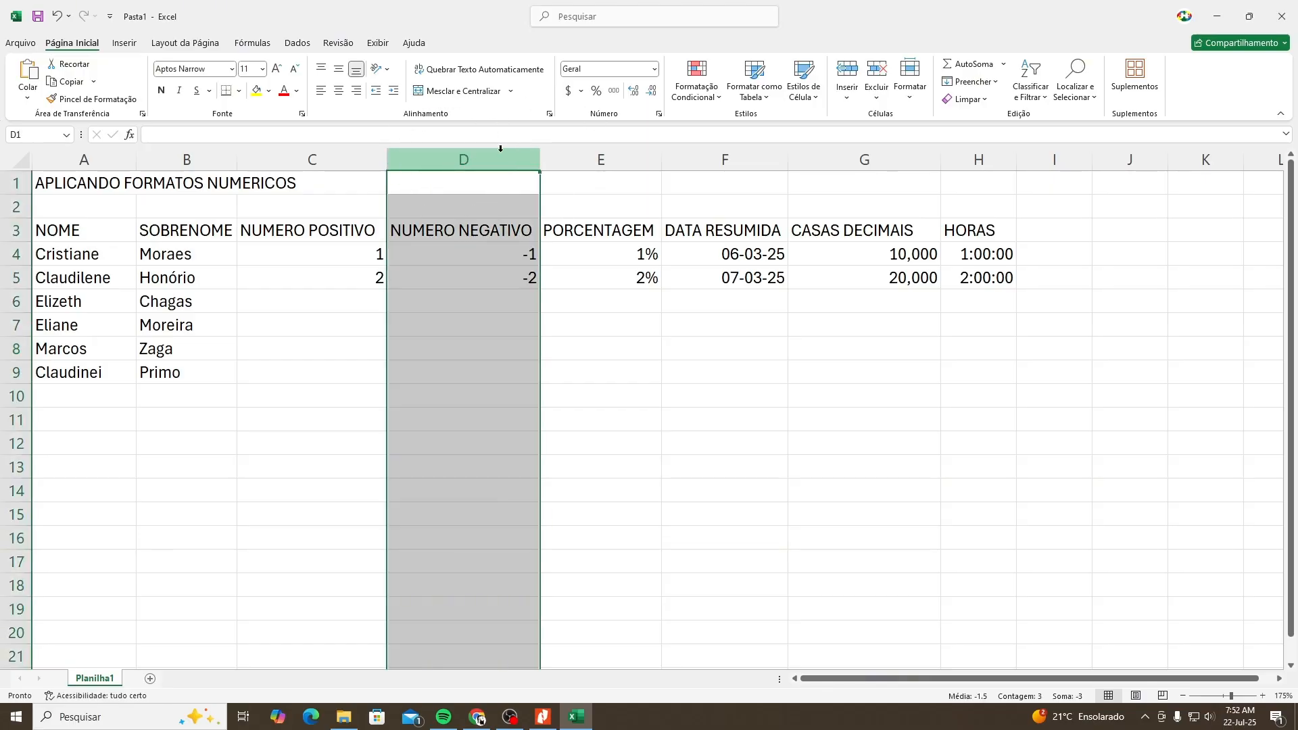
left_click(543, 159)
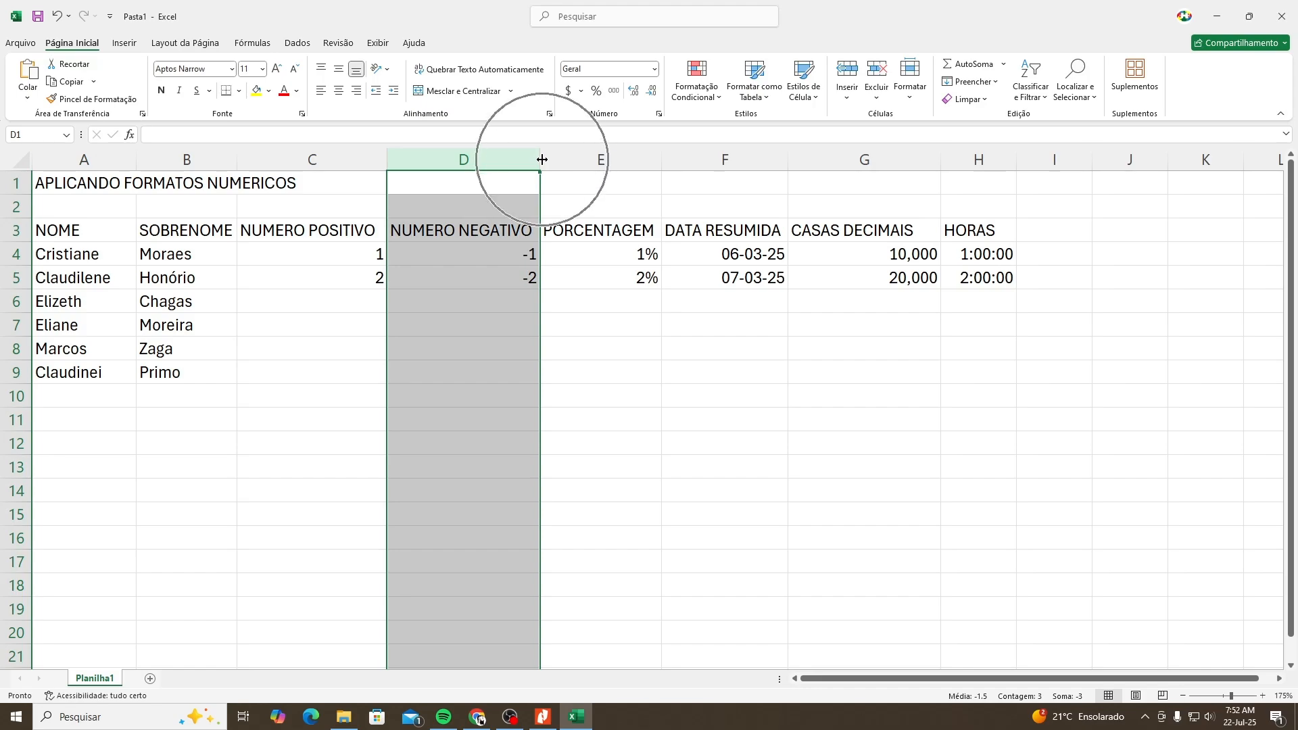
mouse_move(542, 160)
left_mouse_down()
mouse_move(532, 162)
mouse_move(574, 170)
mouse_move(543, 169)
left_mouse_up()
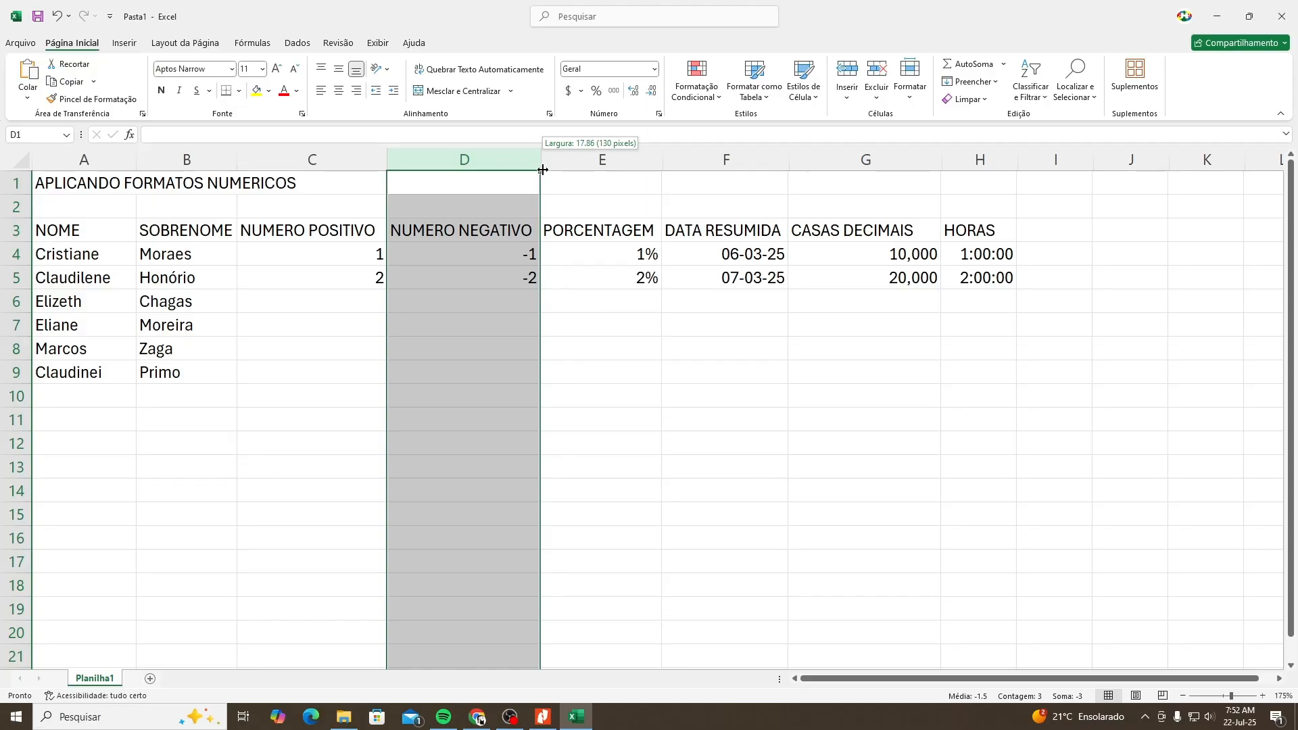
left_click_drag(543, 170, 544, 170)
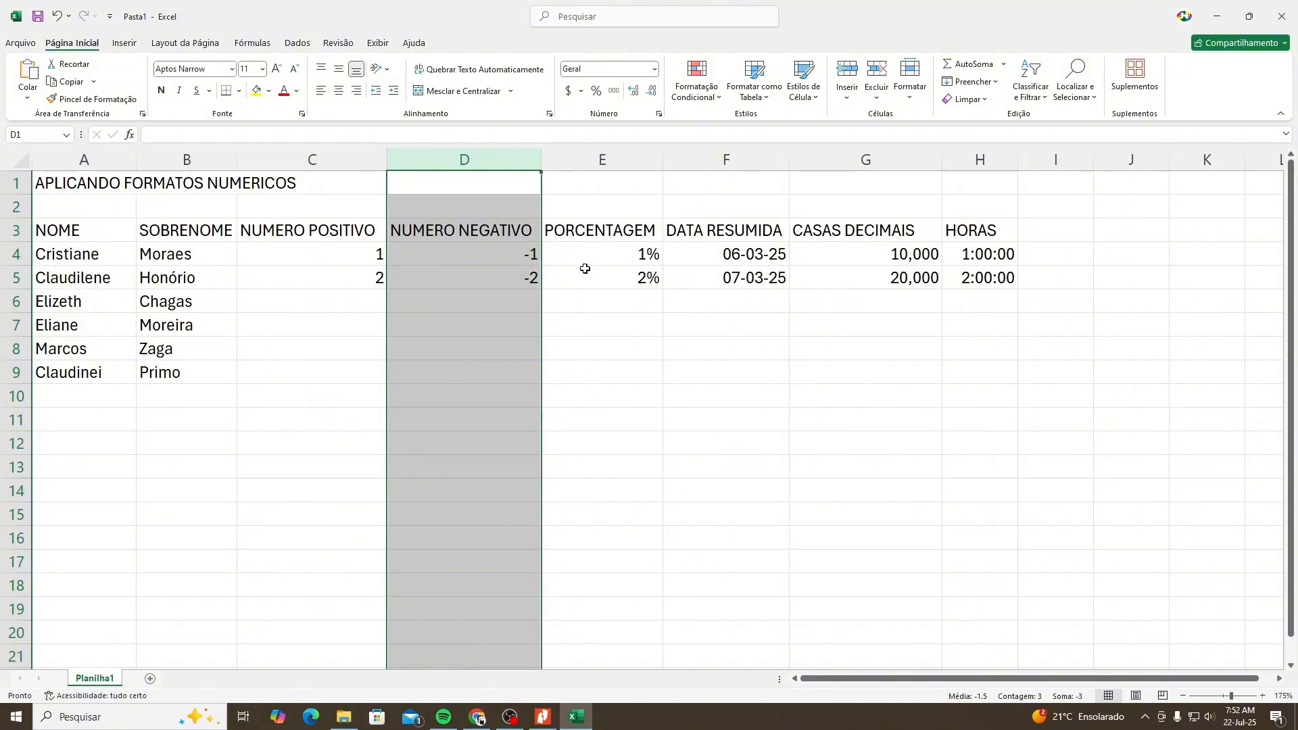
left_click(525, 323)
left_click(636, 387)
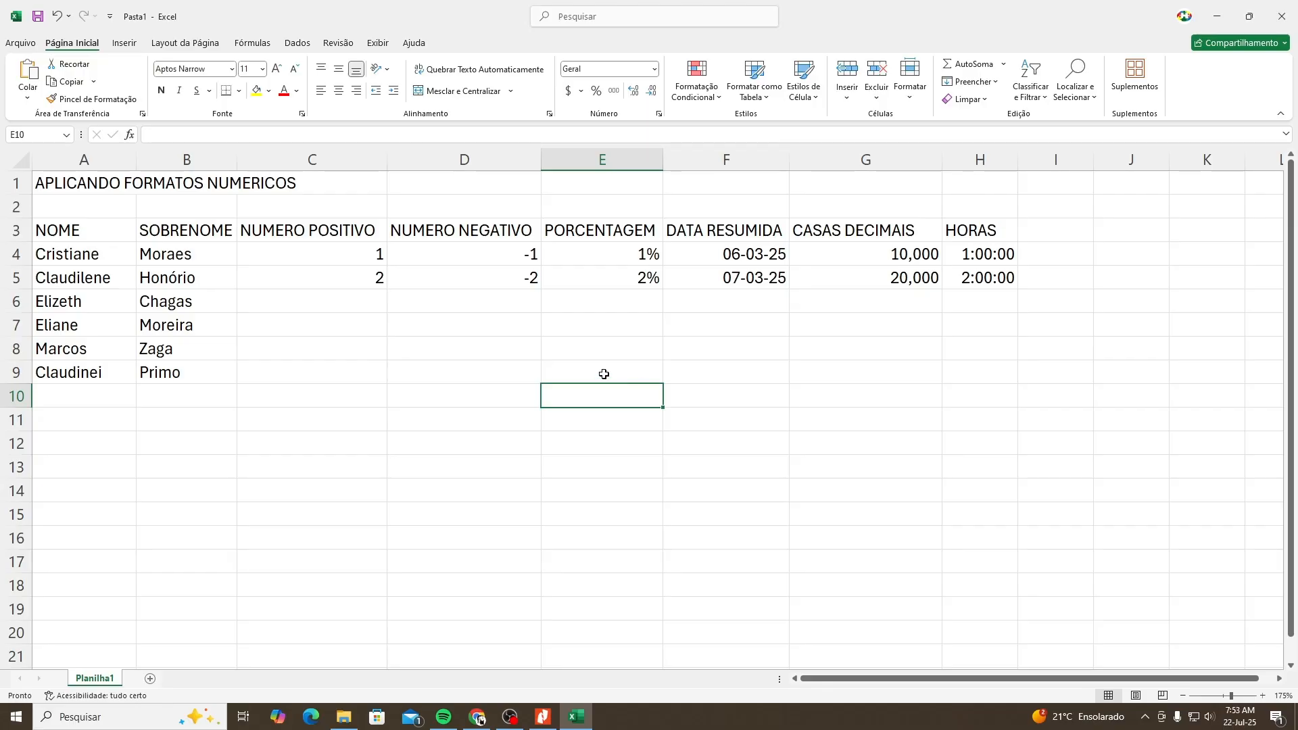
Select the whole table backwards from cell H9 to the NOME header in A3, and clear the selection.
left_click(88, 231)
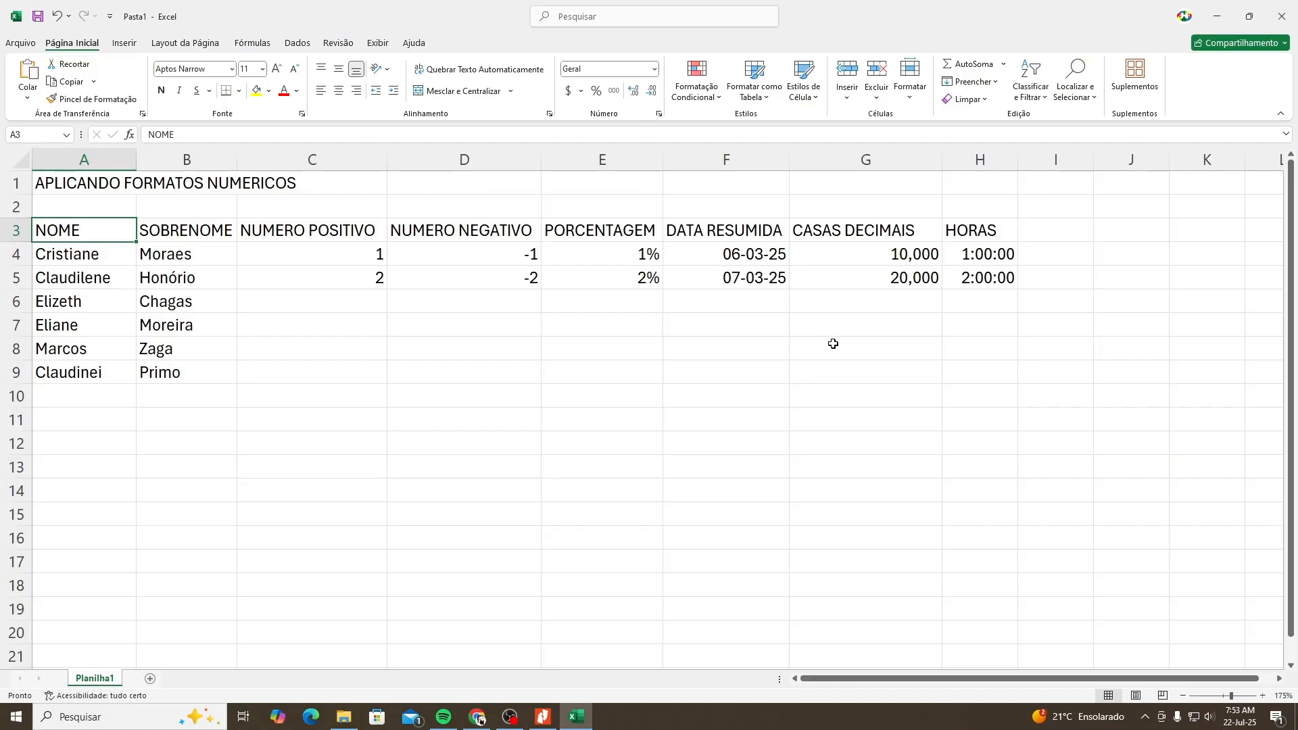
left_click(988, 391)
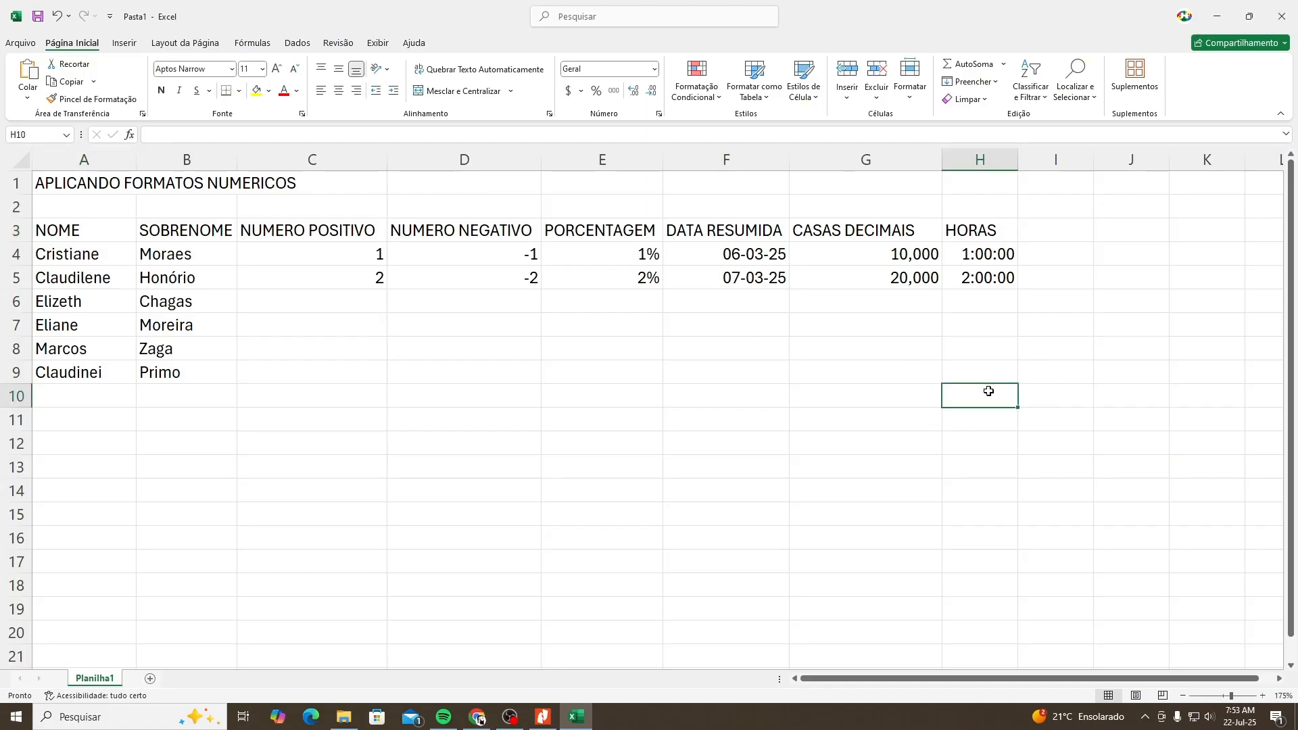
left_click(988, 391)
left_click(78, 232)
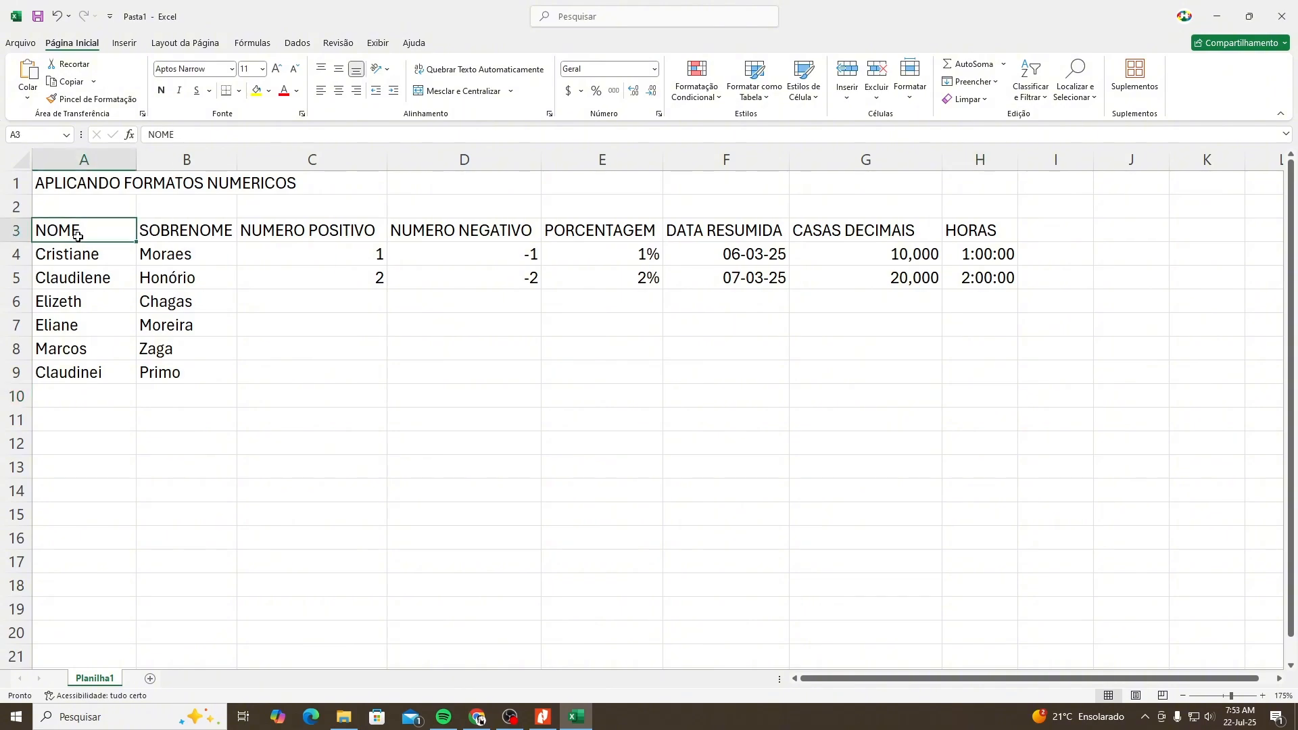
left_click(68, 232)
left_click(967, 377)
left_click_drag(973, 374, 40, 226)
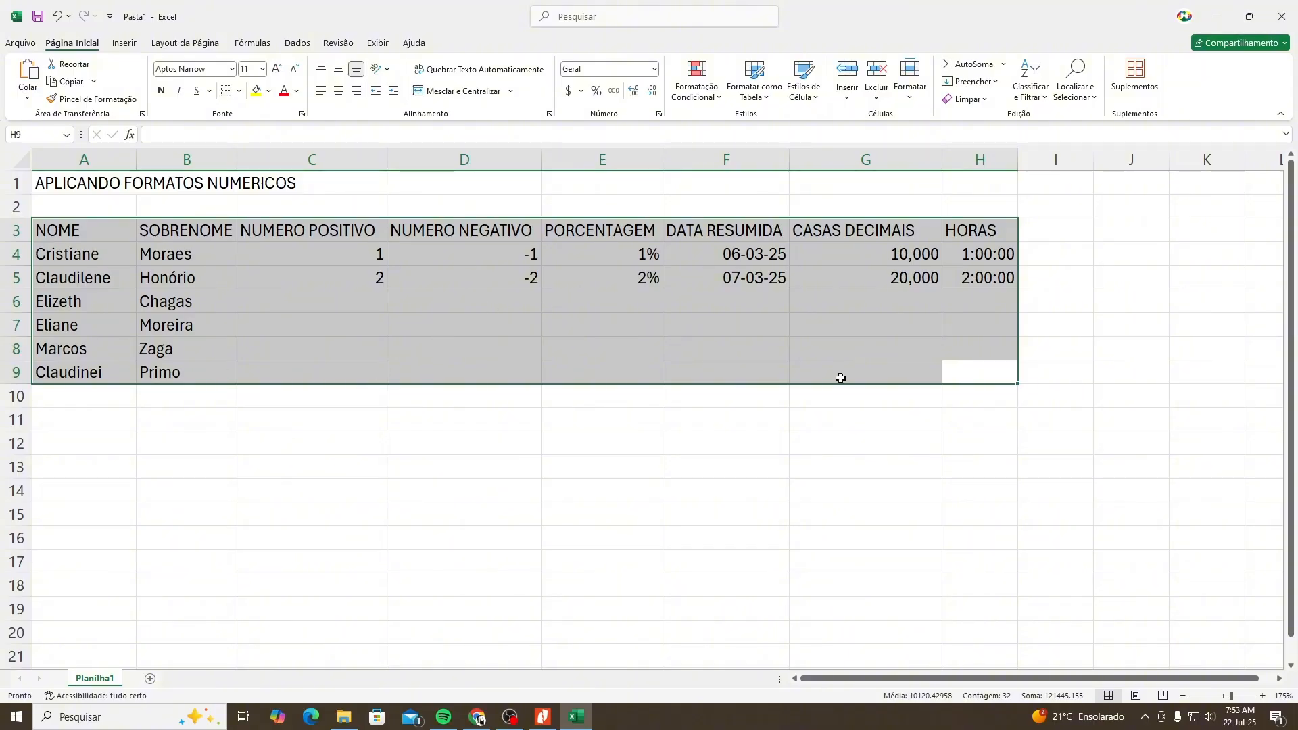
left_click(866, 455)
Select the NOME cells A3:A9, replace that with the NUMERO POSITIVO values C4:C5, and clear the selection.
left_click_drag(102, 233, 104, 371)
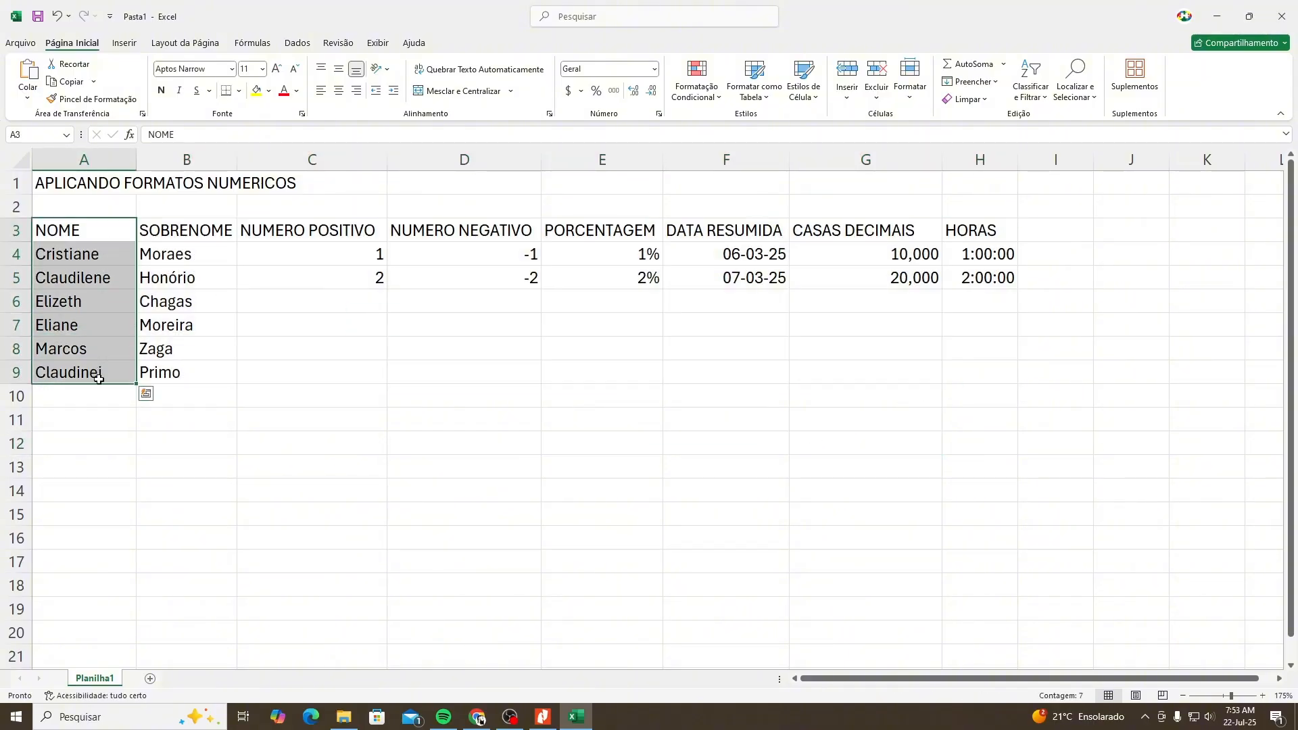
left_click(353, 255)
left_click(350, 278, "shift")
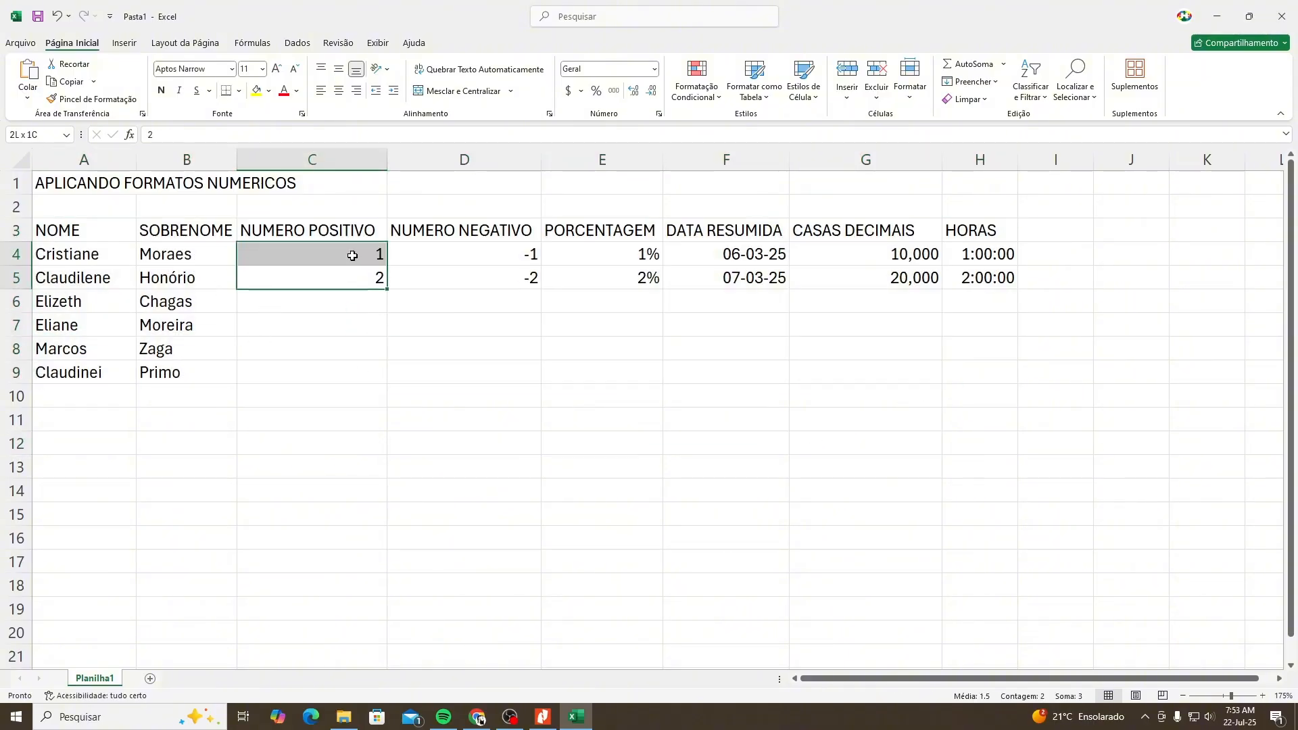
left_click(432, 338)
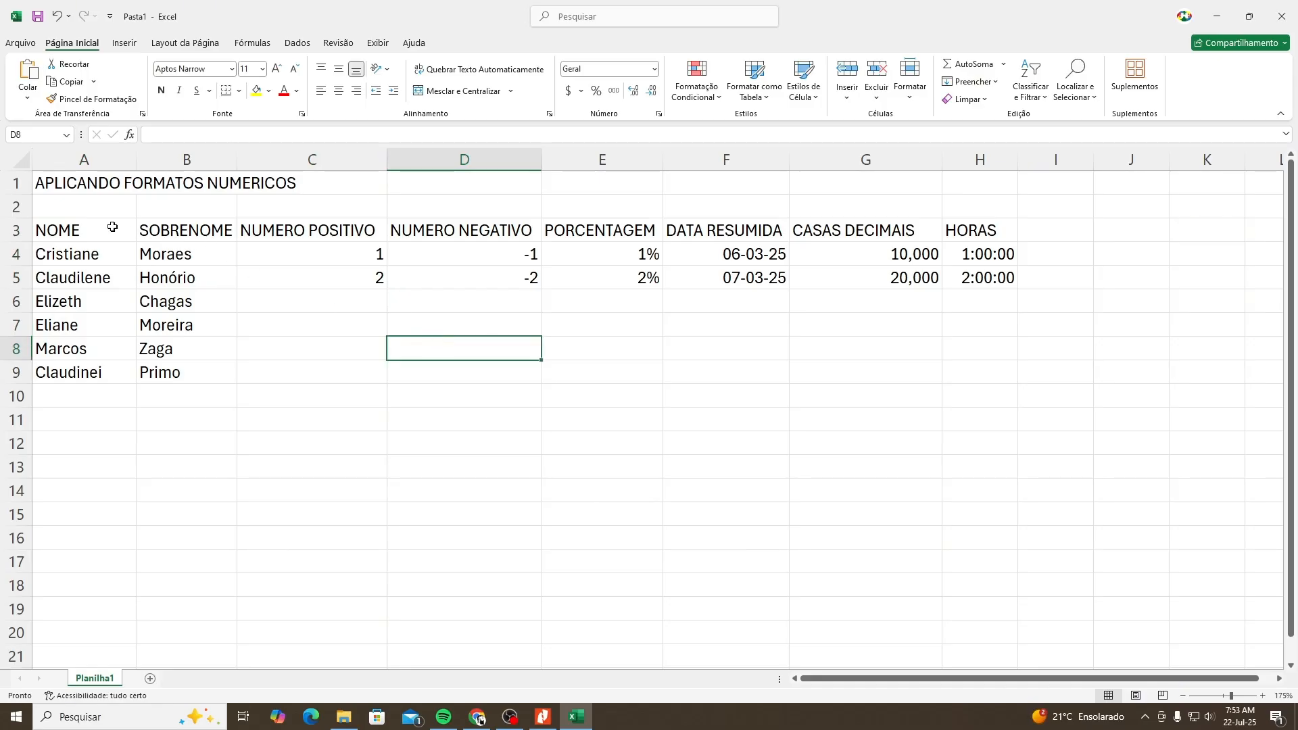
Select the table range A3:H9 twice starting from the NOME header, clearing the selection each time.
left_click(76, 231)
left_click_drag(120, 293, 962, 375)
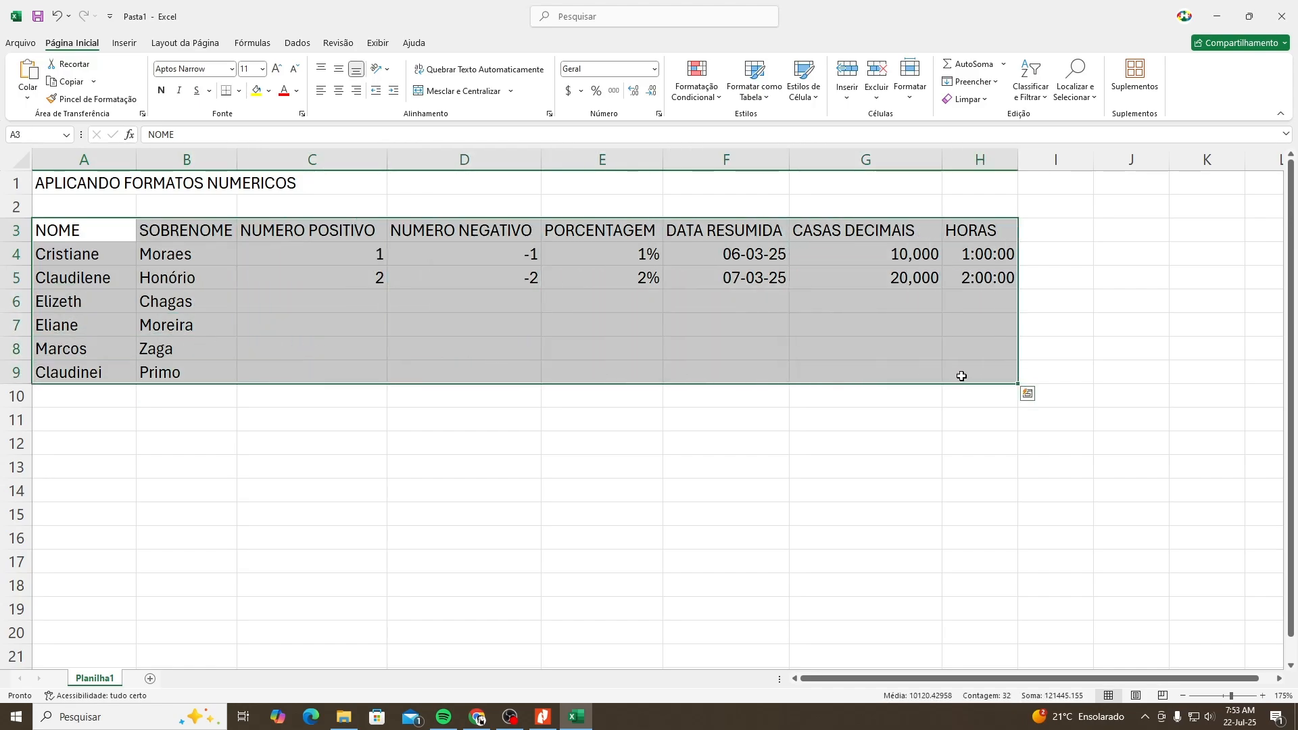
left_click(609, 498)
left_click_drag(87, 234, 1000, 364)
left_click(187, 538)
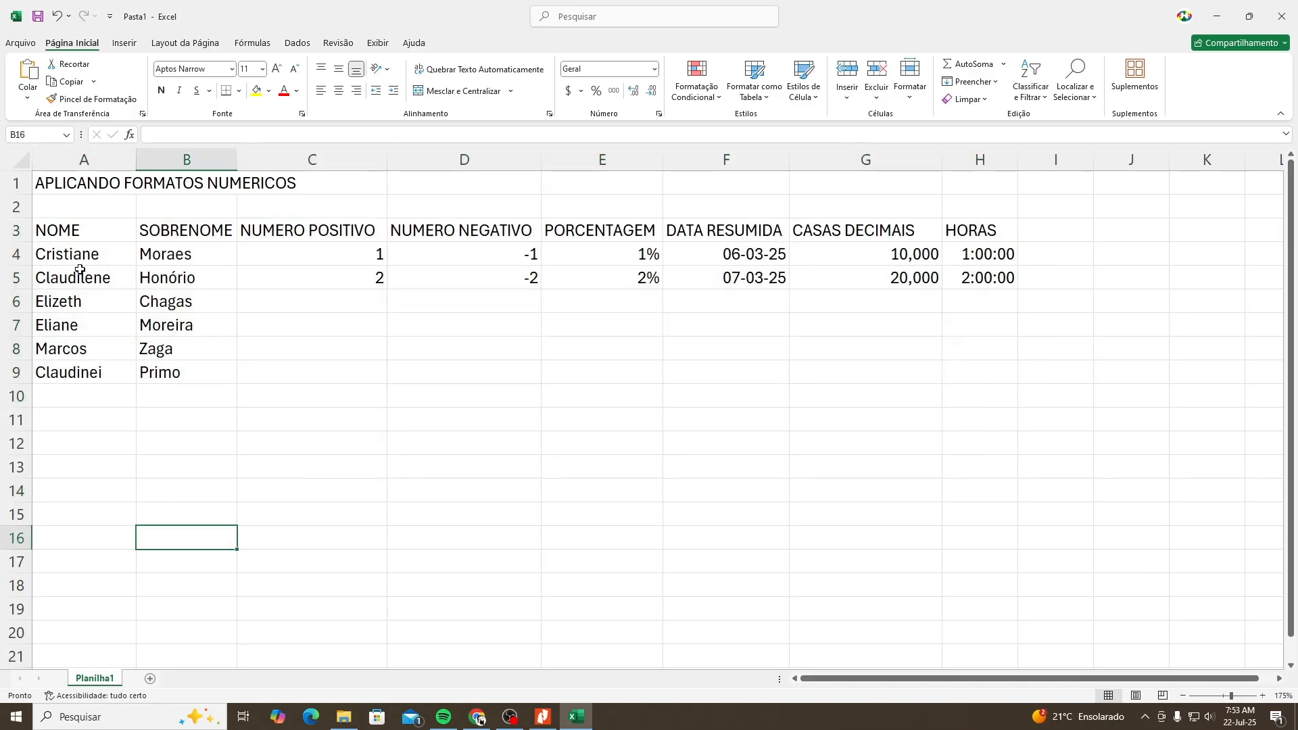
View the Quick Analysis options for the table range A3:H9 and close them without applying any.
left_click_drag(74, 232, 975, 381)
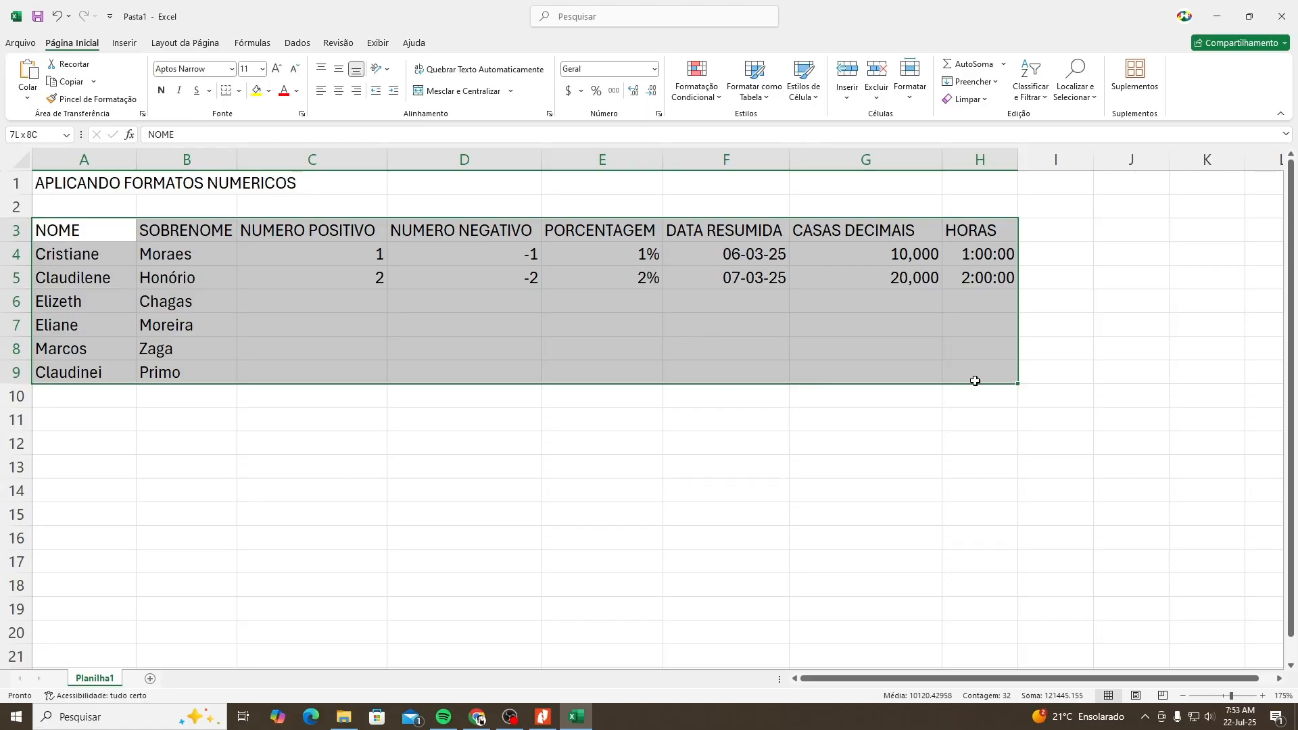
left_click_drag(975, 382, 973, 379)
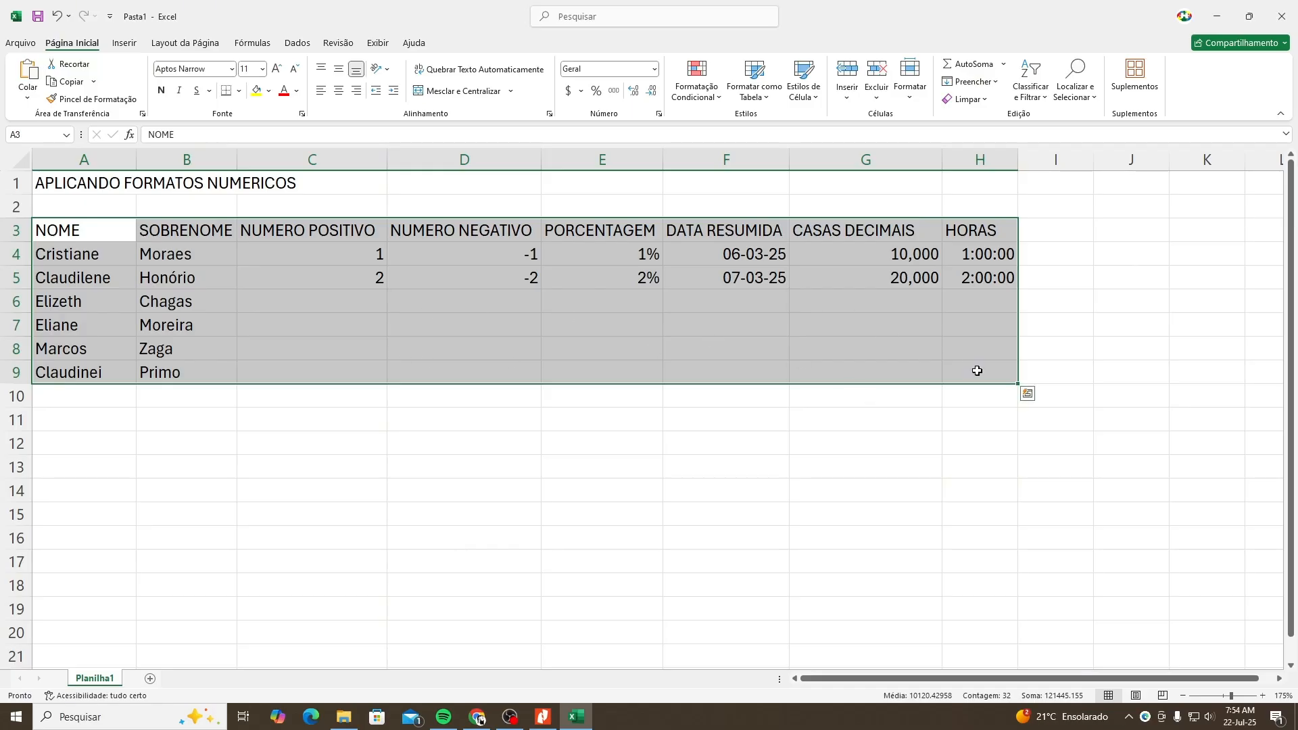
key("ctrl+q")
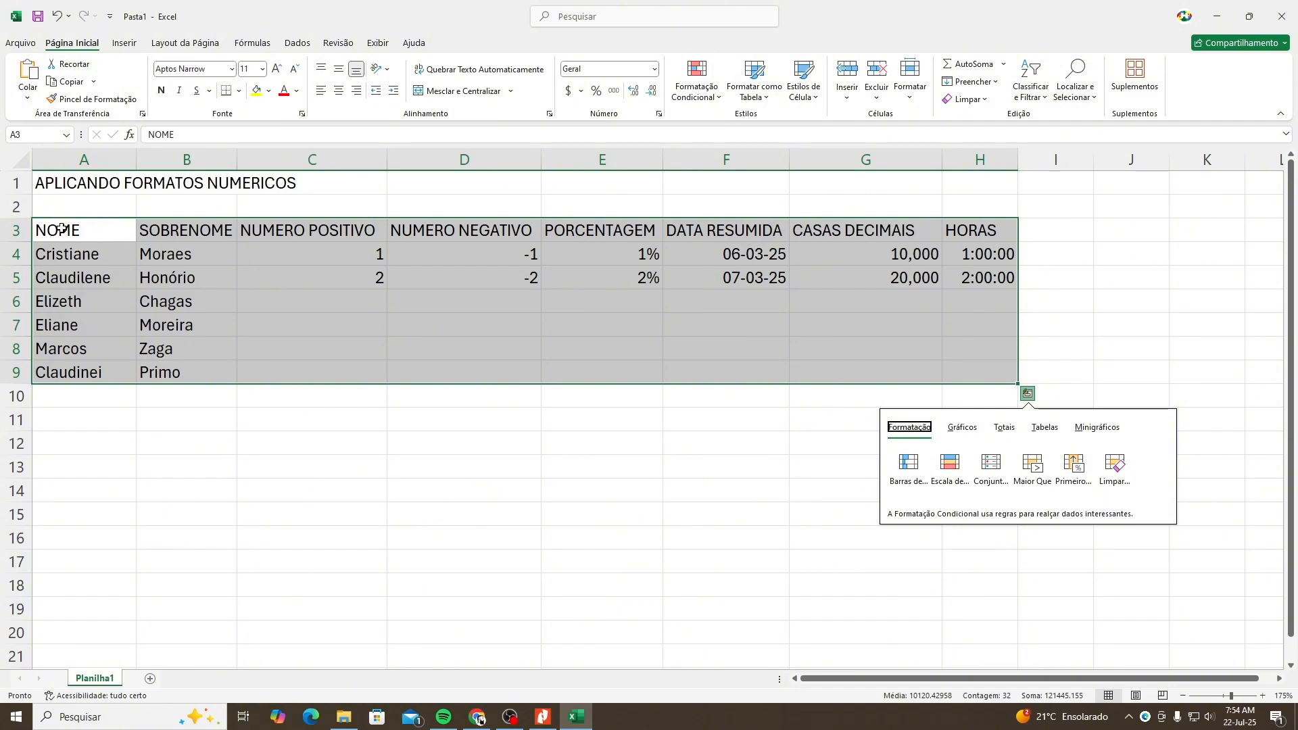
left_click(598, 466)
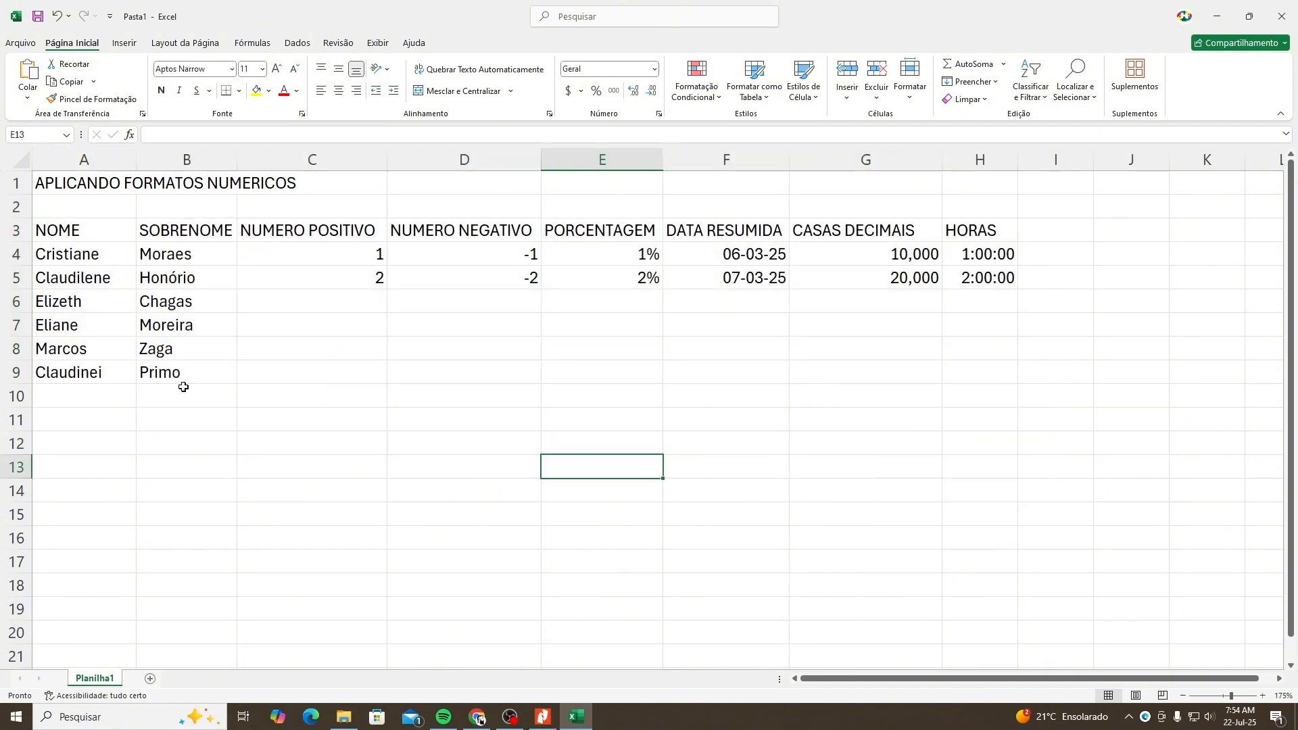
left_click_drag(974, 372, 89, 233)
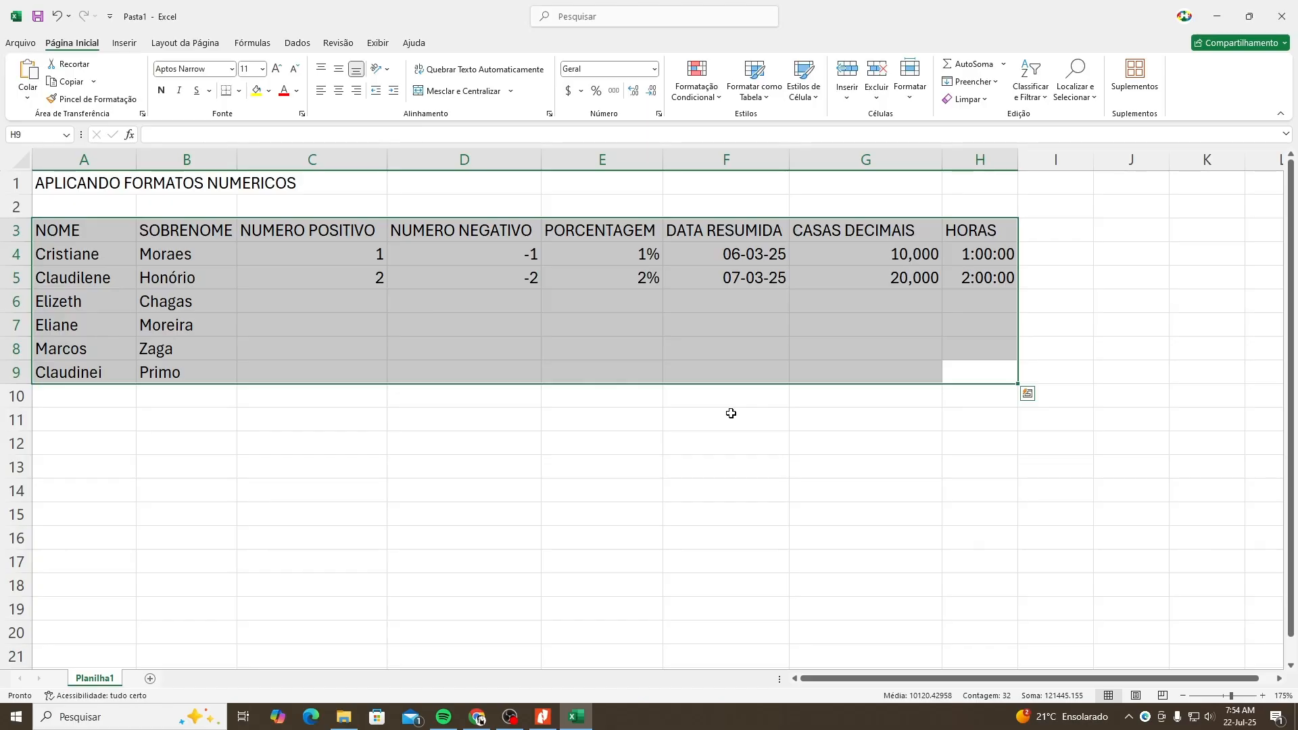
left_click(731, 413)
Apply the Todas as Bordas border style to the whole table range A3:H9 and clear the selection.
left_click_drag(92, 232, 981, 375)
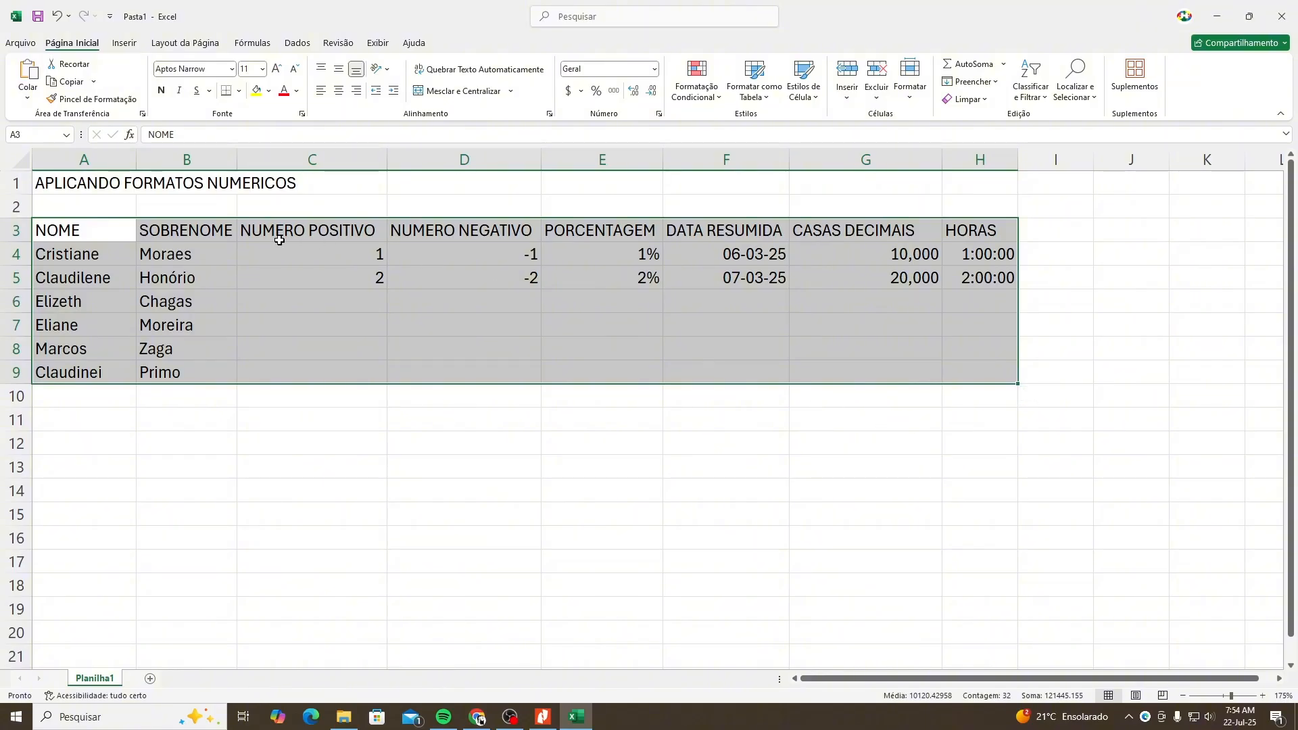
key("ctrl+q")
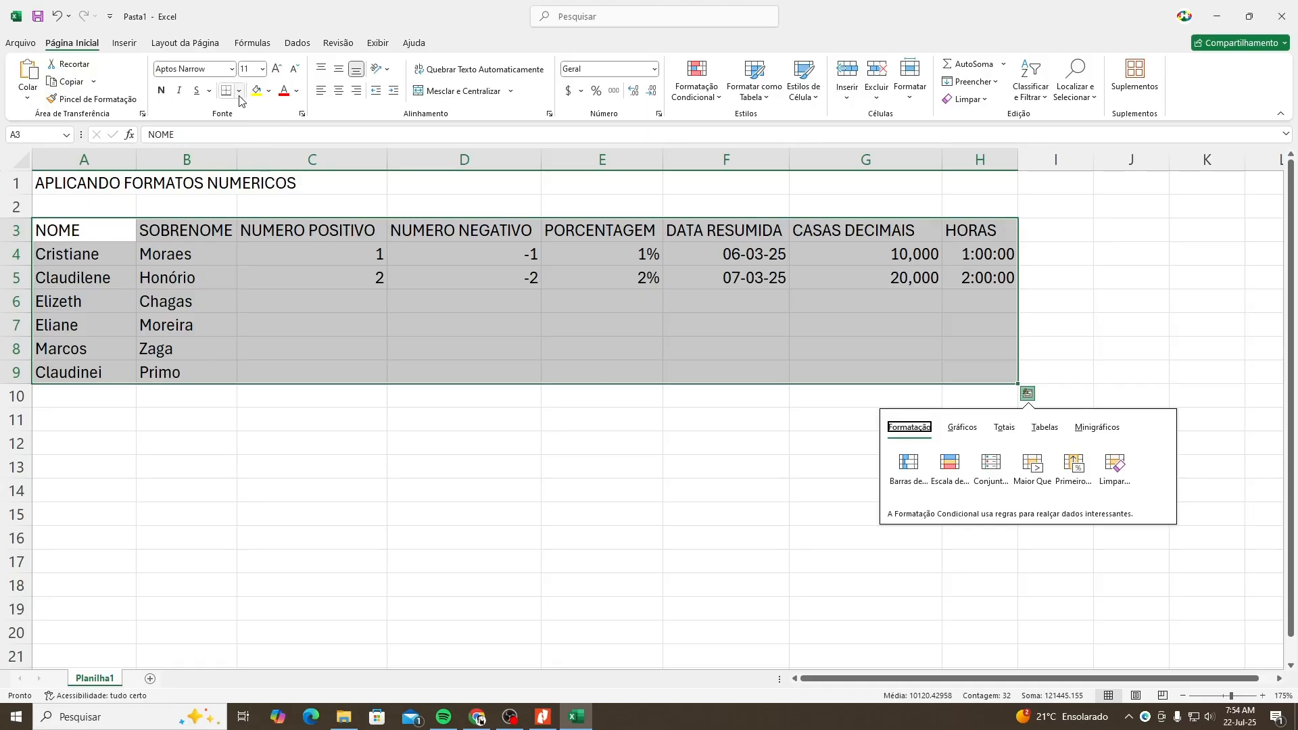
key("Escape")
left_click(240, 95)
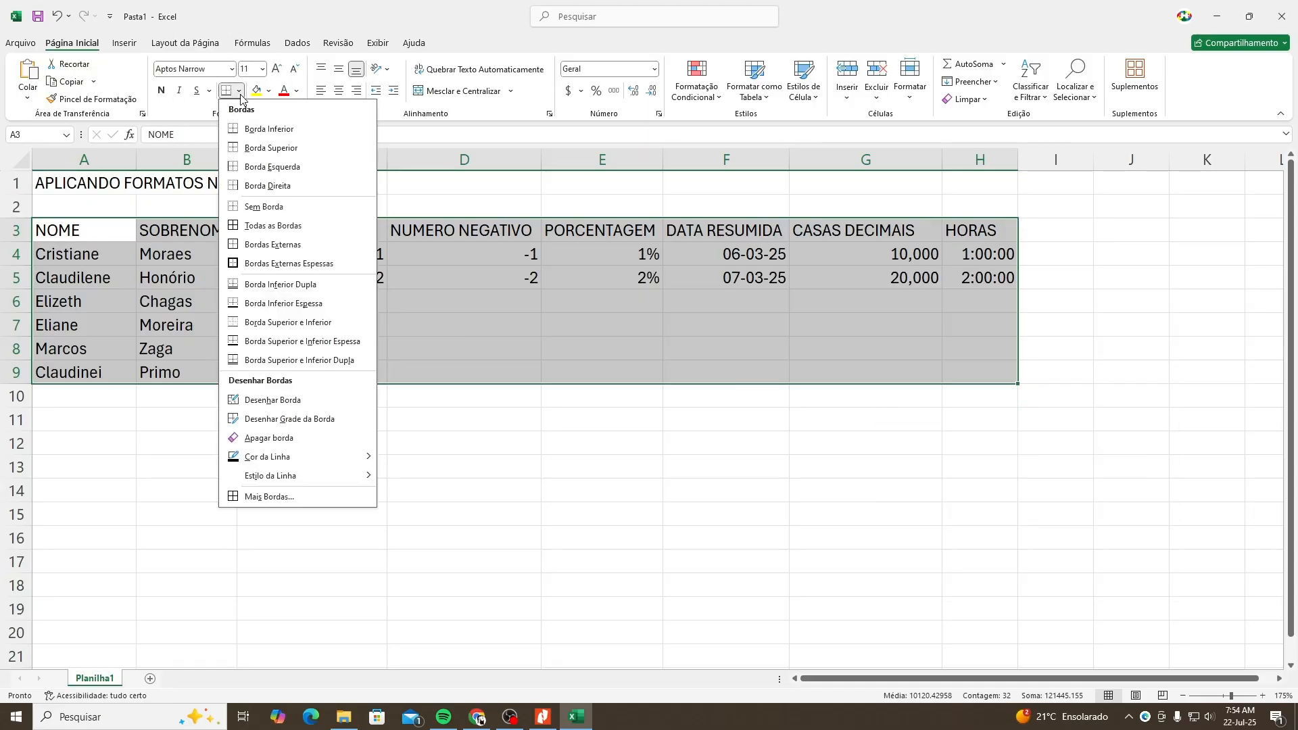
key("ctrl+q")
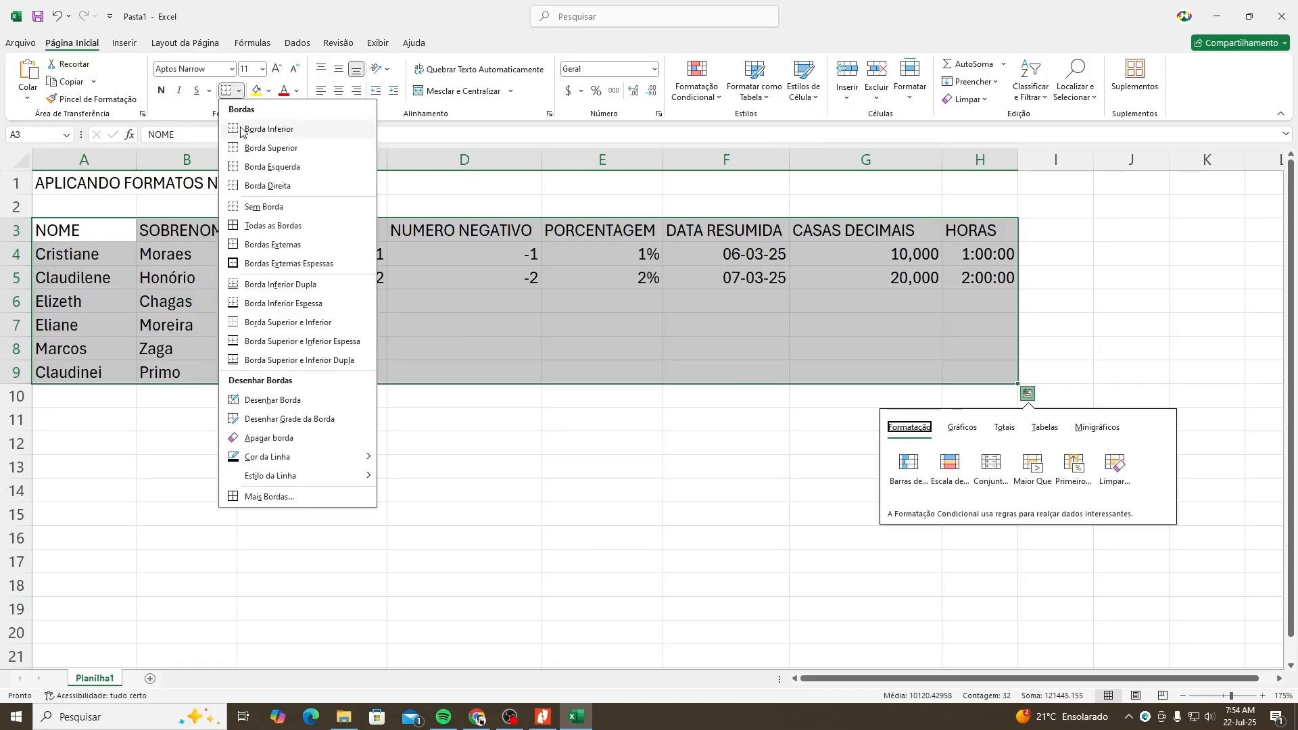
left_click(254, 232)
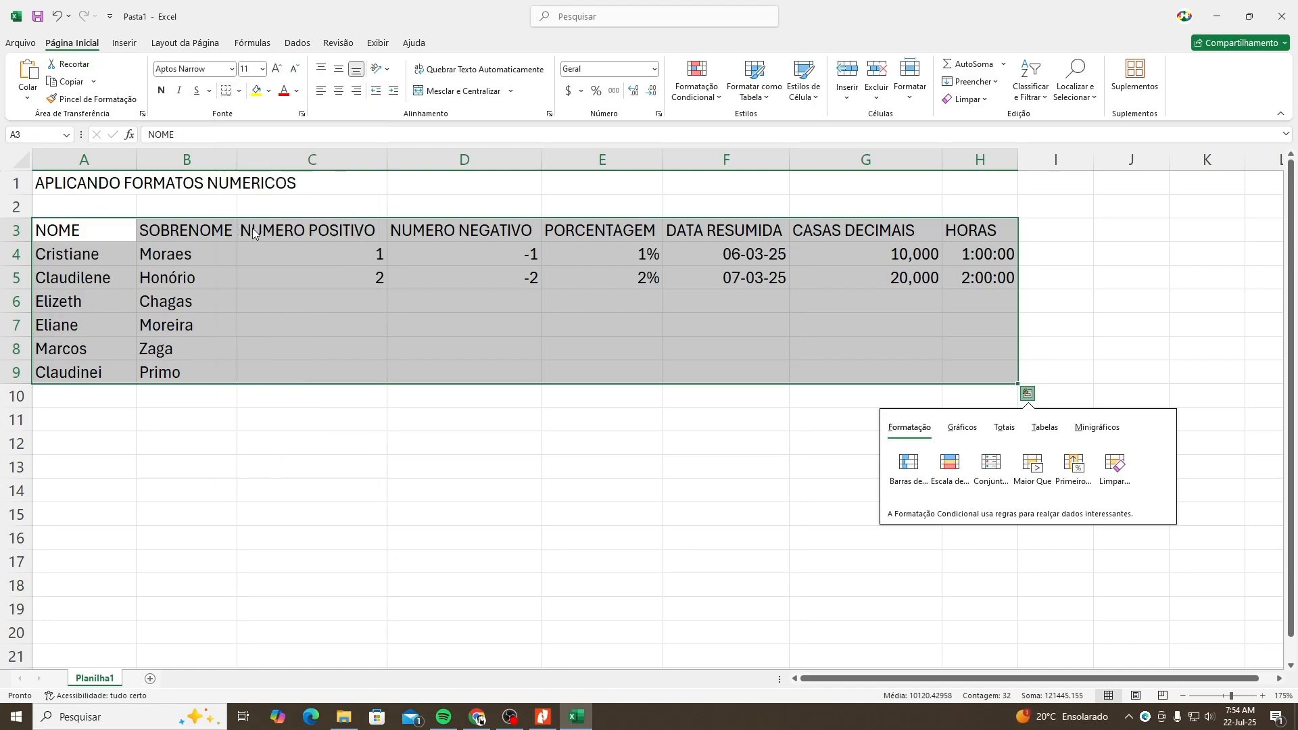
left_click(527, 445)
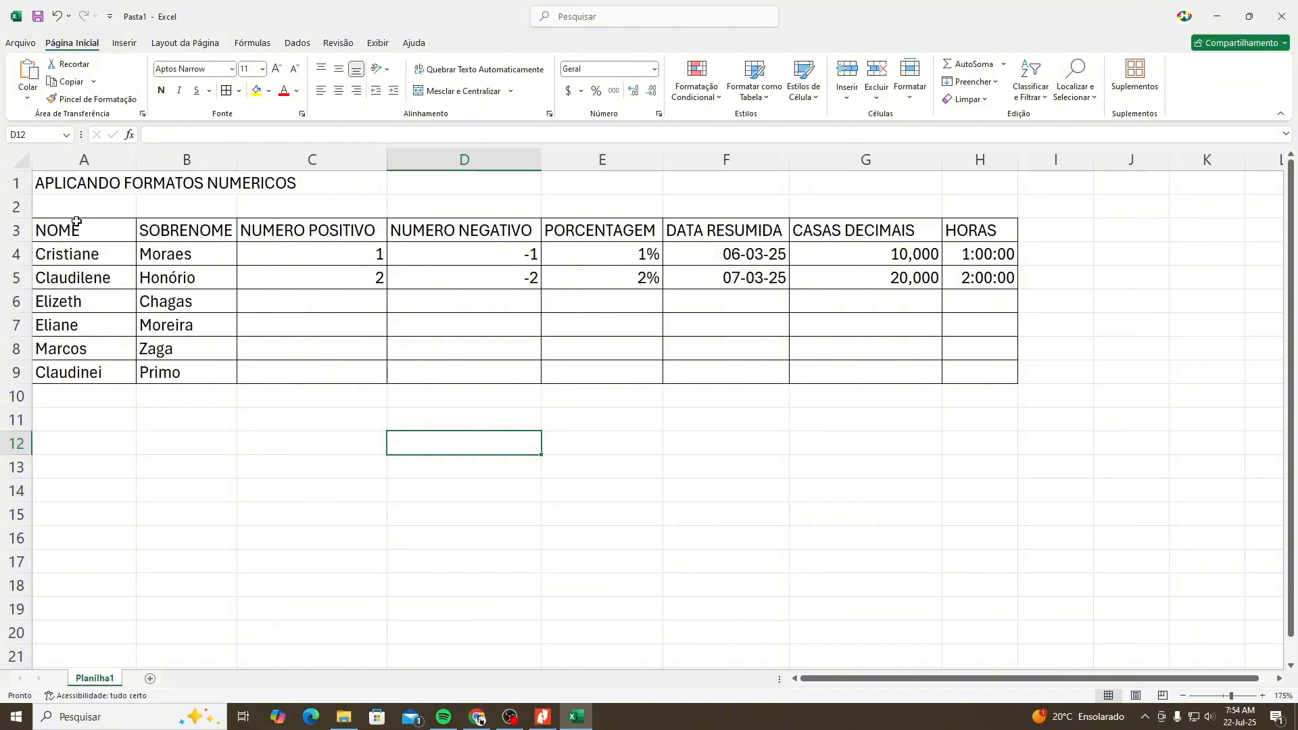
Review the bordered table A3:H9 and the available text alignment, wrapping and merging options without applying any.
left_click(67, 254)
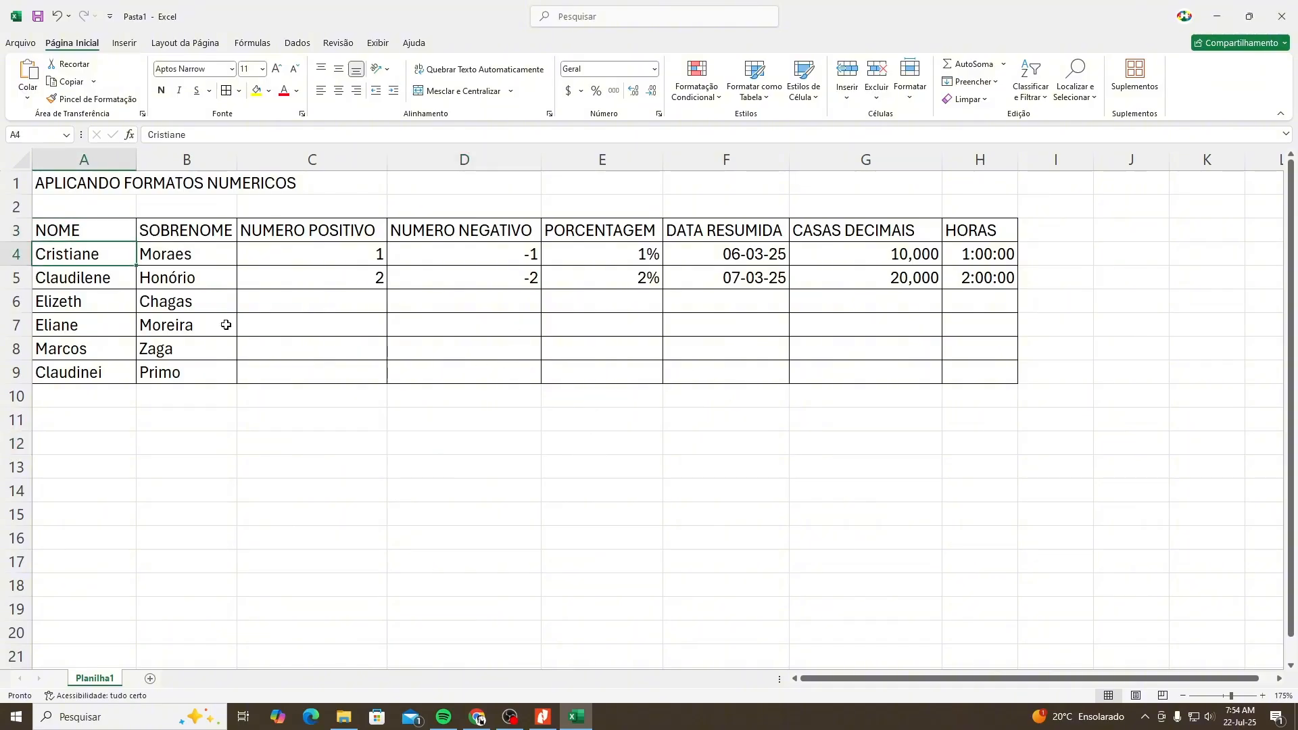
left_click(261, 300)
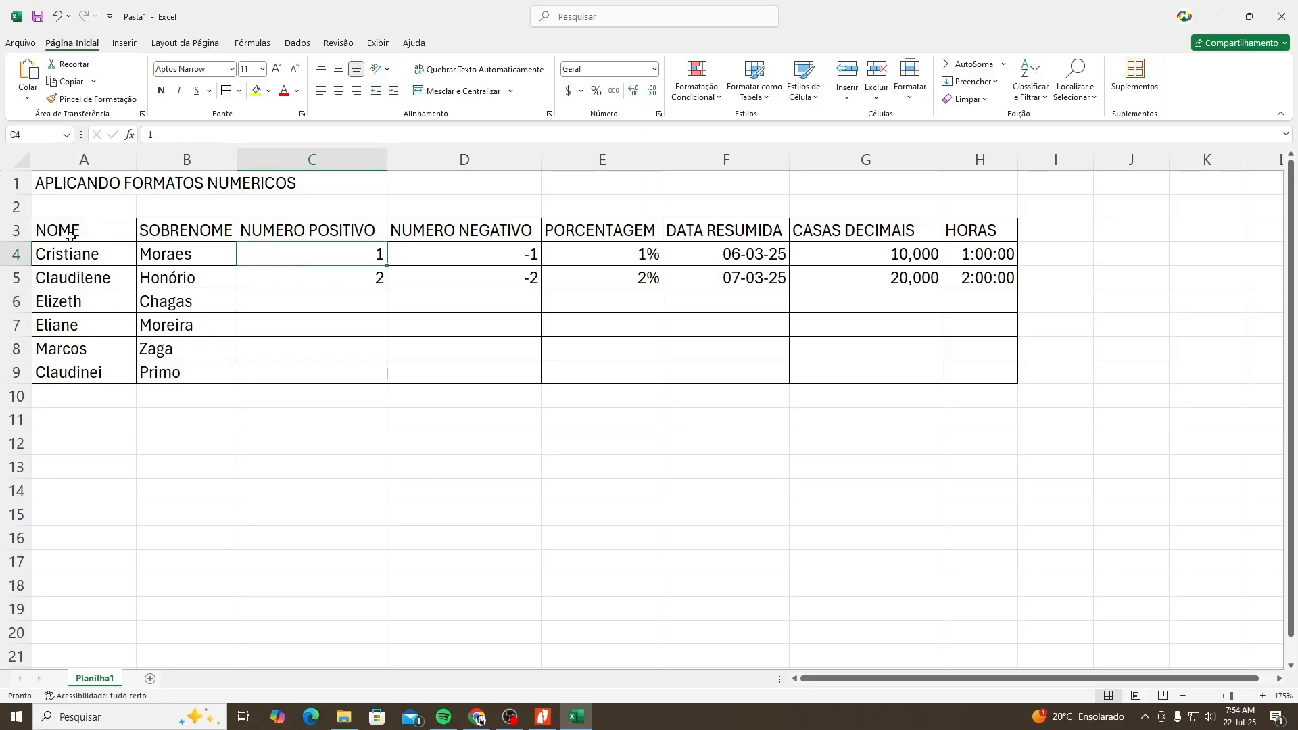
left_click_drag(68, 235, 972, 386)
left_click(936, 375)
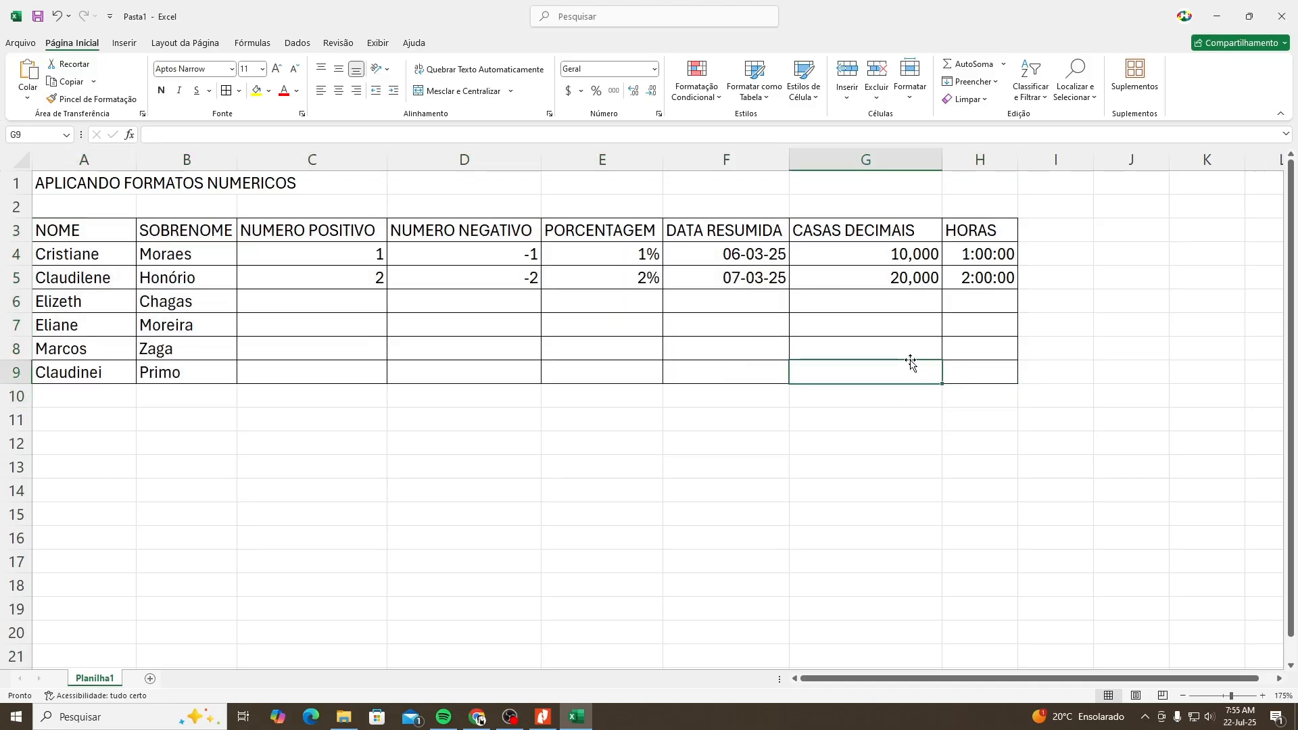
left_click(474, 326)
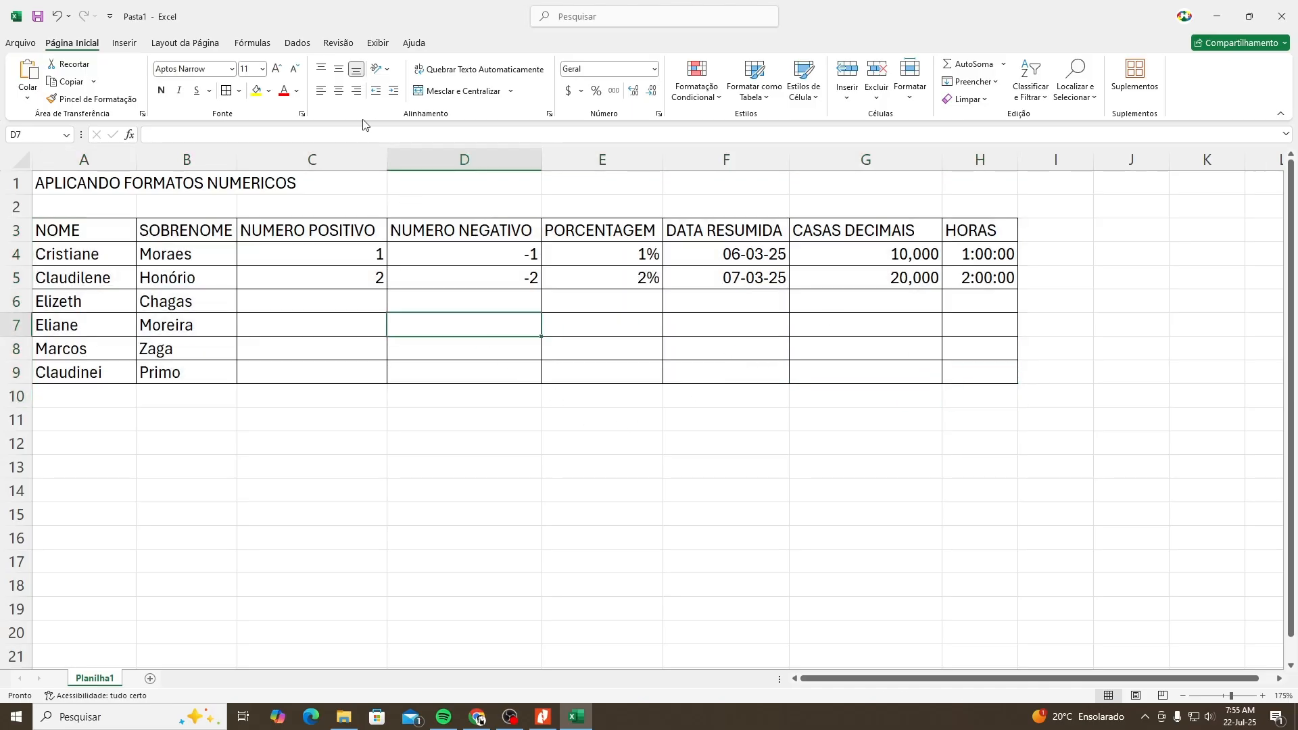
left_click(323, 97)
left_click(338, 97)
left_click(460, 74)
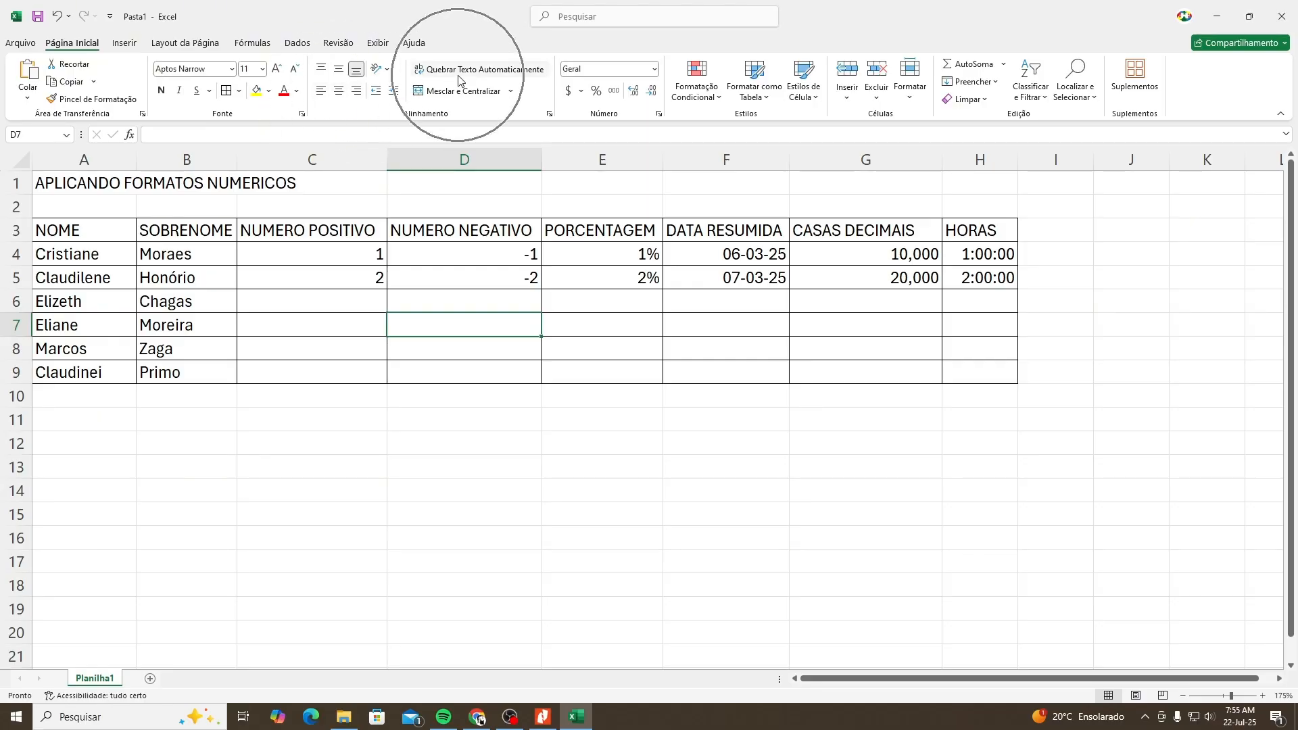
Compare the width of the NUMERO POSITIVO header in column C with the short values below it.
left_click(324, 234)
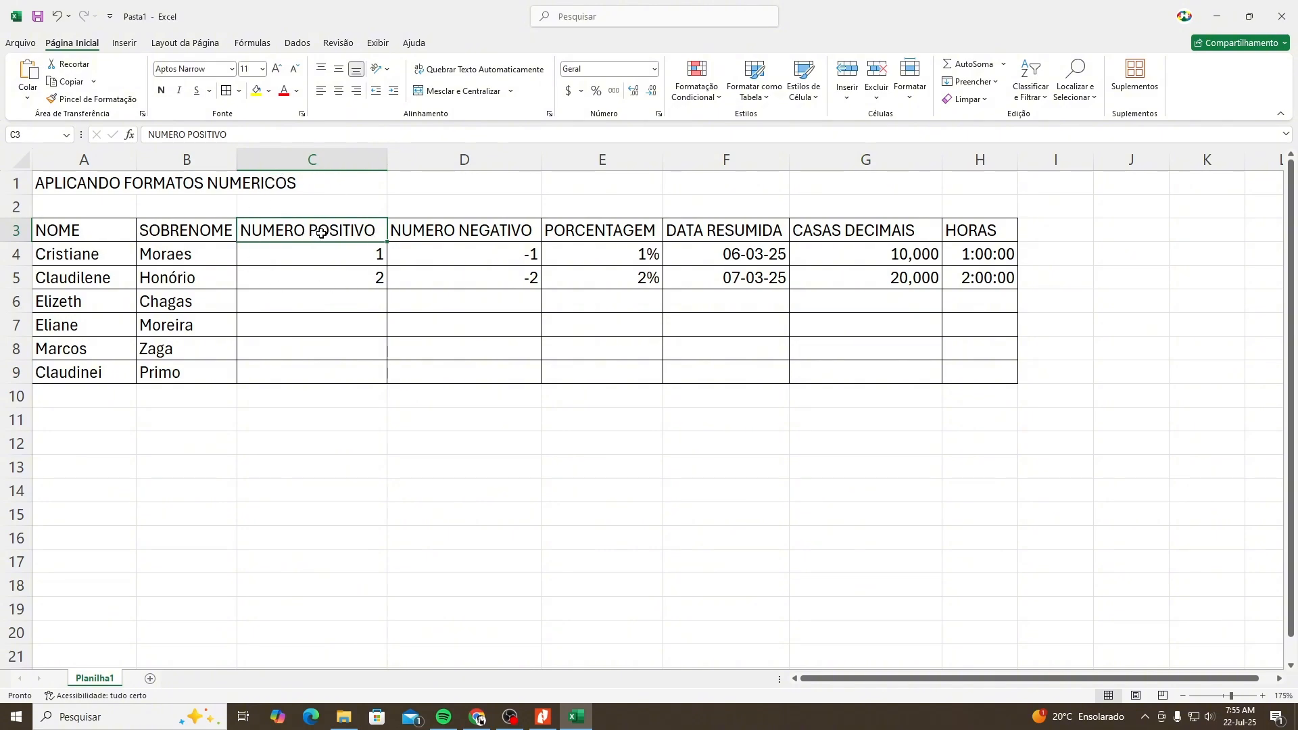
left_click(291, 160)
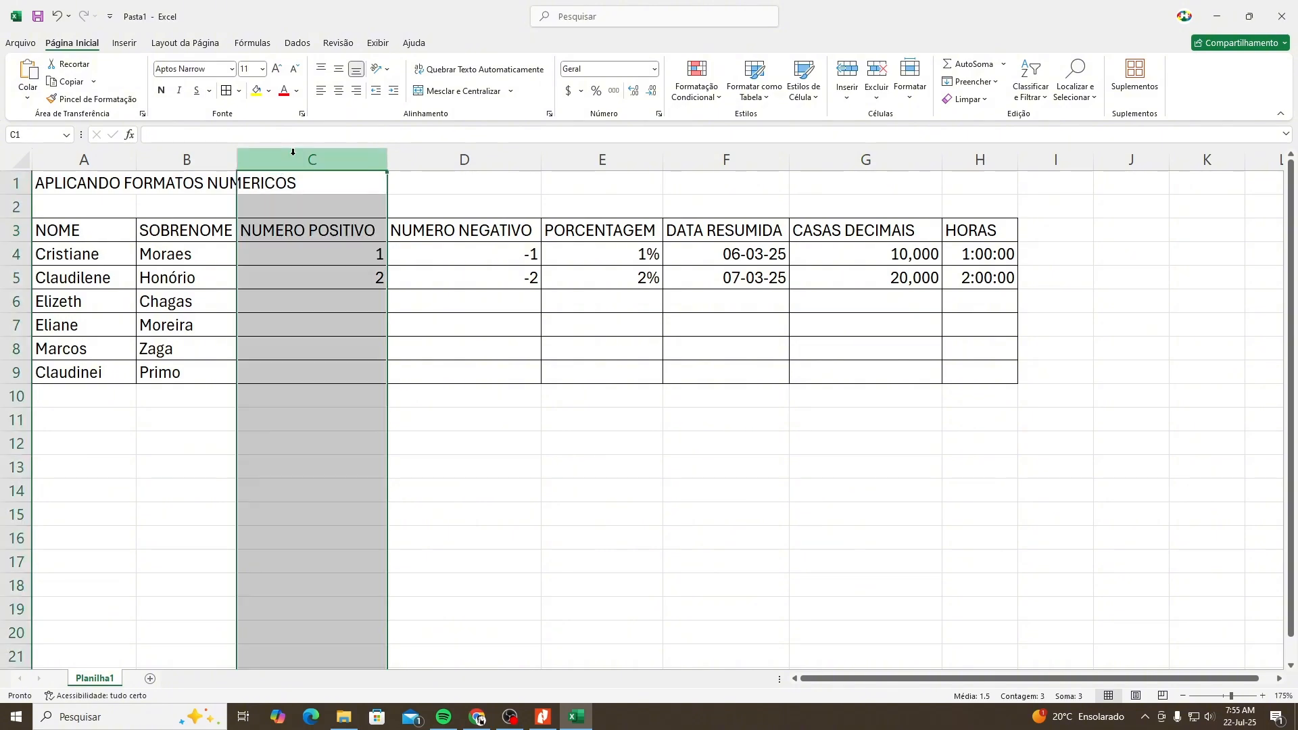
left_click(378, 255)
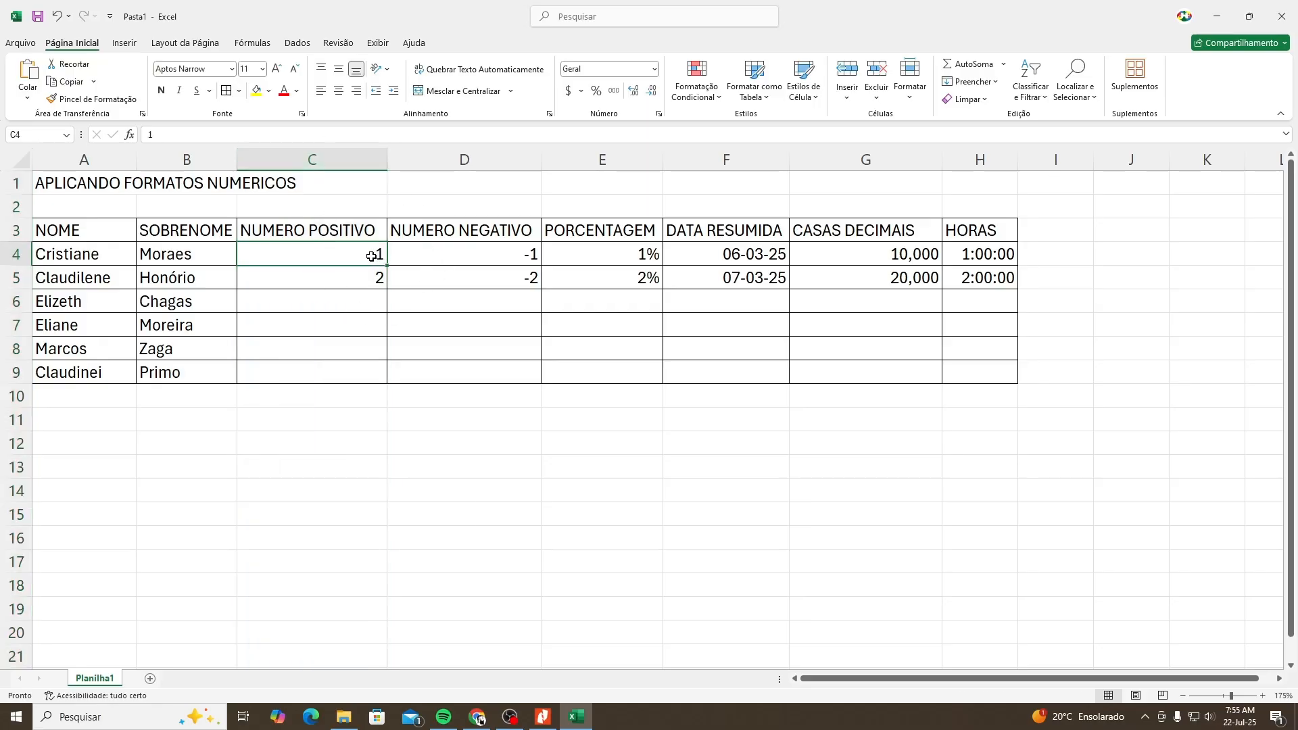
left_click(337, 230)
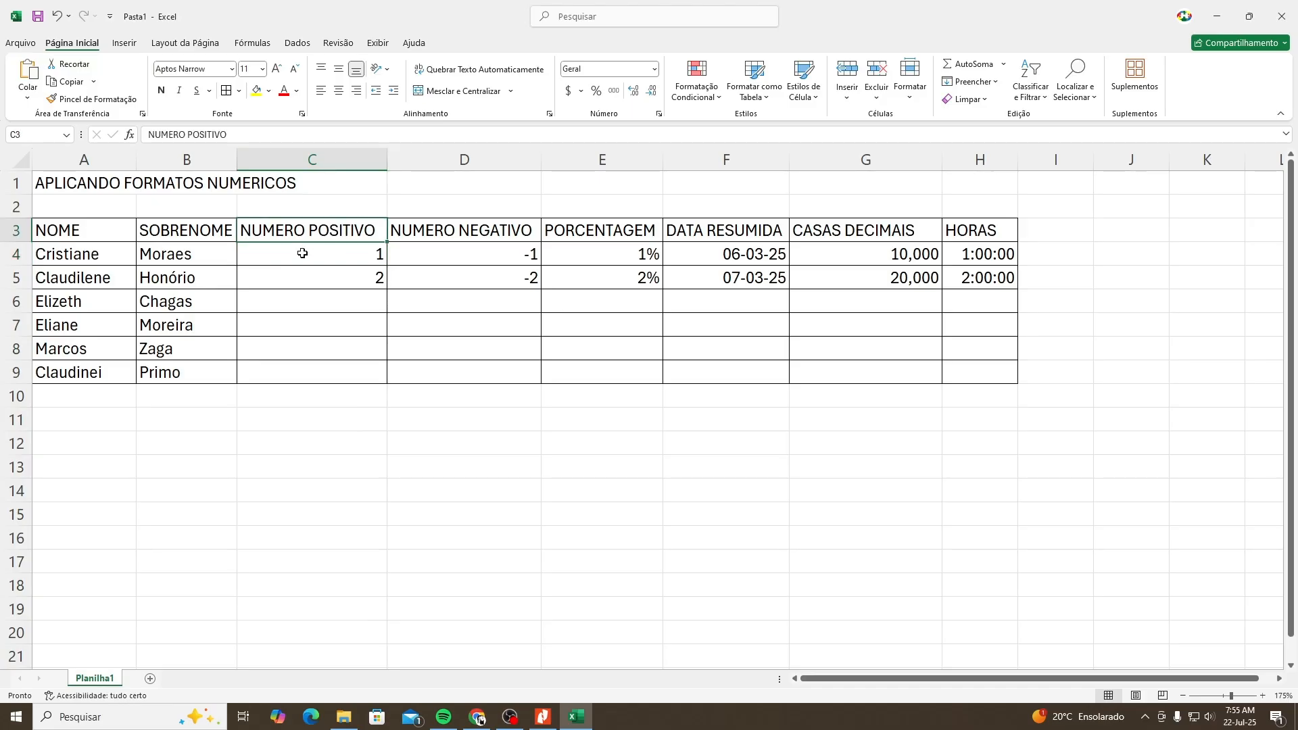
left_click(302, 254)
left_click(316, 226)
left_click(255, 256)
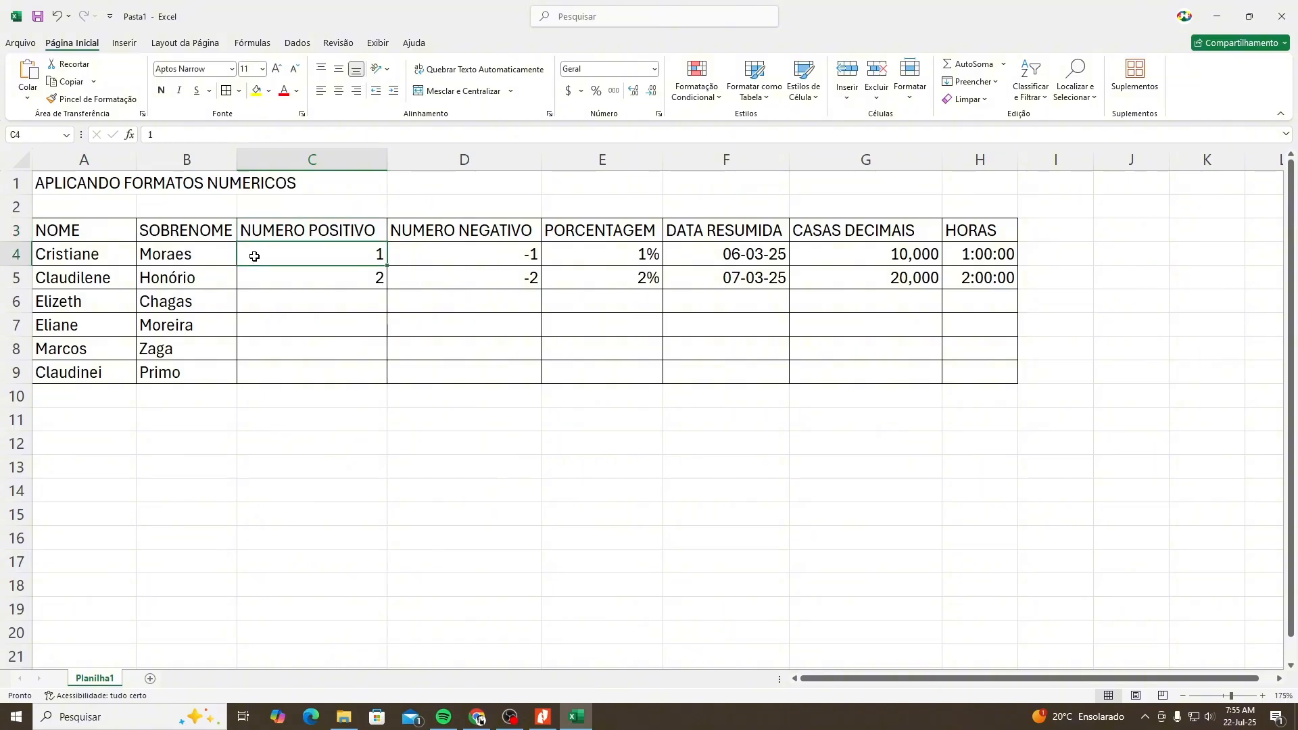
Compare the headers NUMERO NEGATIVO, DATA RESUMIDA and CASAS DECIMAIS with the values beneath them to judge their column widths.
left_click(446, 229)
left_click(420, 252)
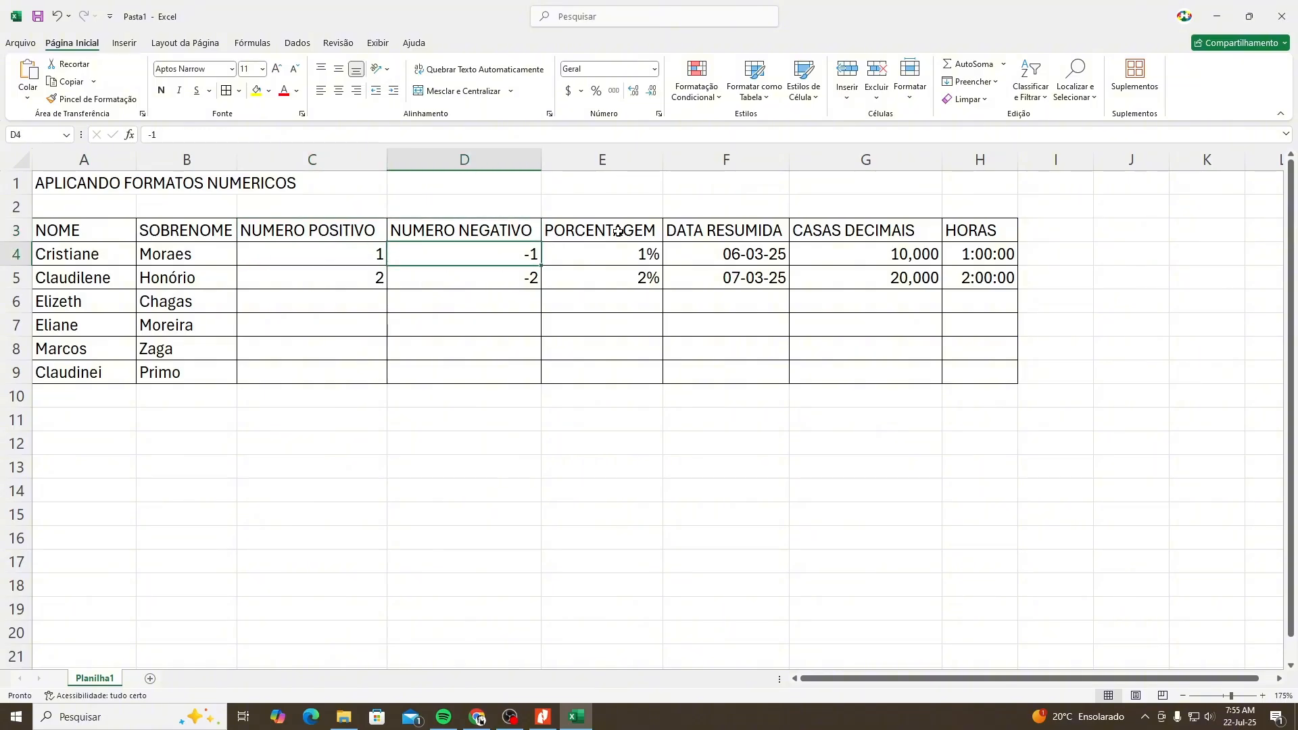
left_click(743, 230)
left_click(673, 254)
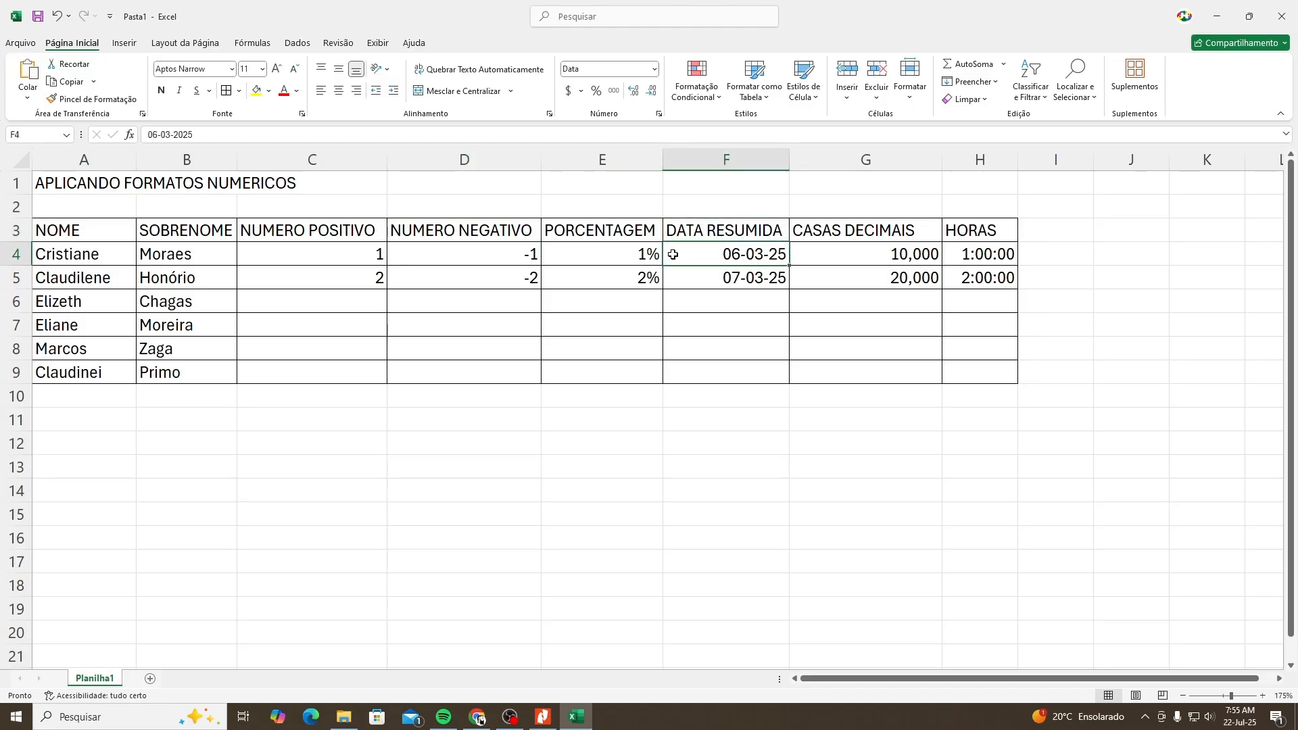
left_click(886, 231)
left_click(815, 253)
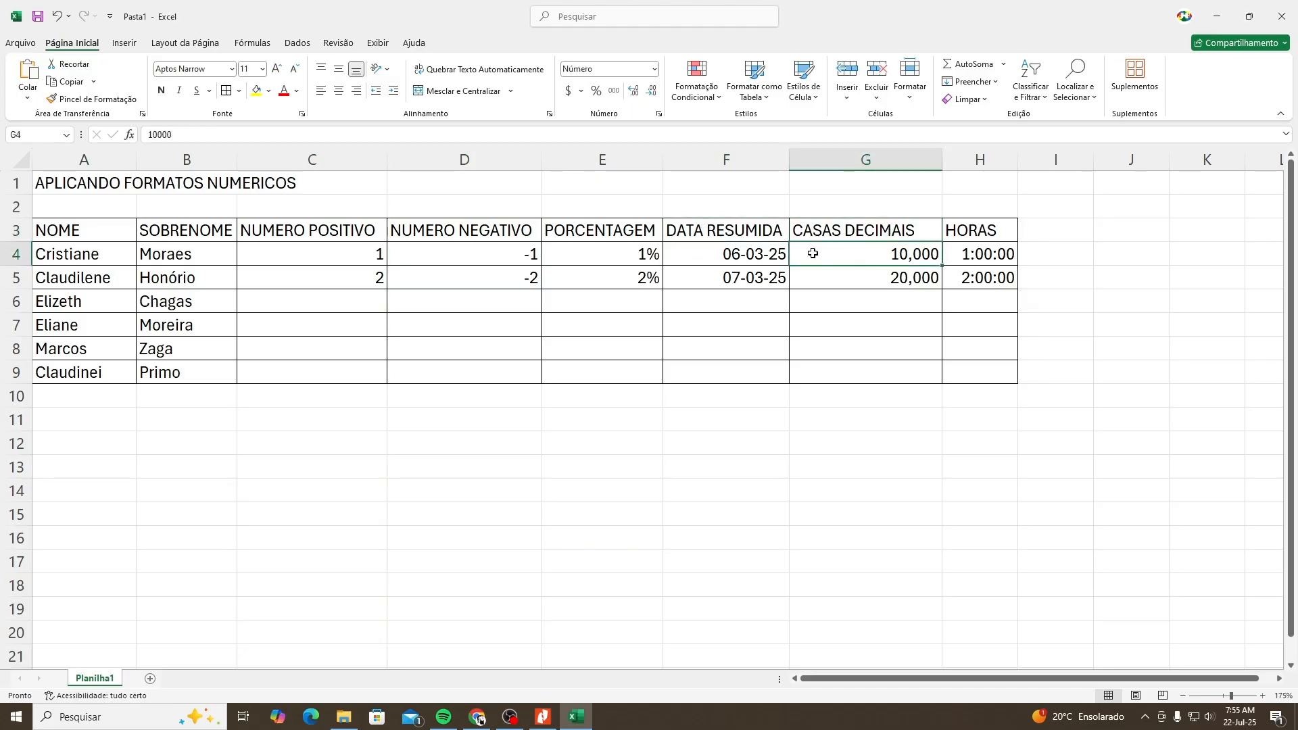
left_click(912, 276)
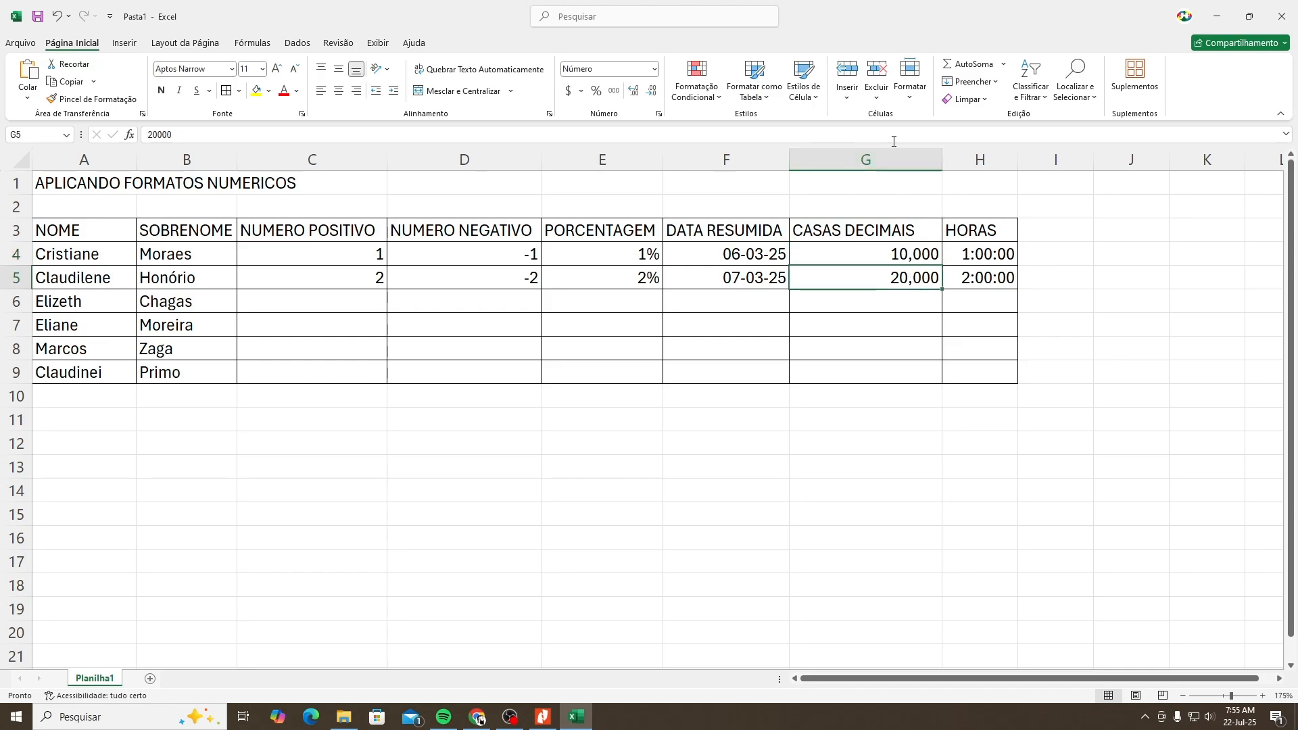
left_click(872, 160)
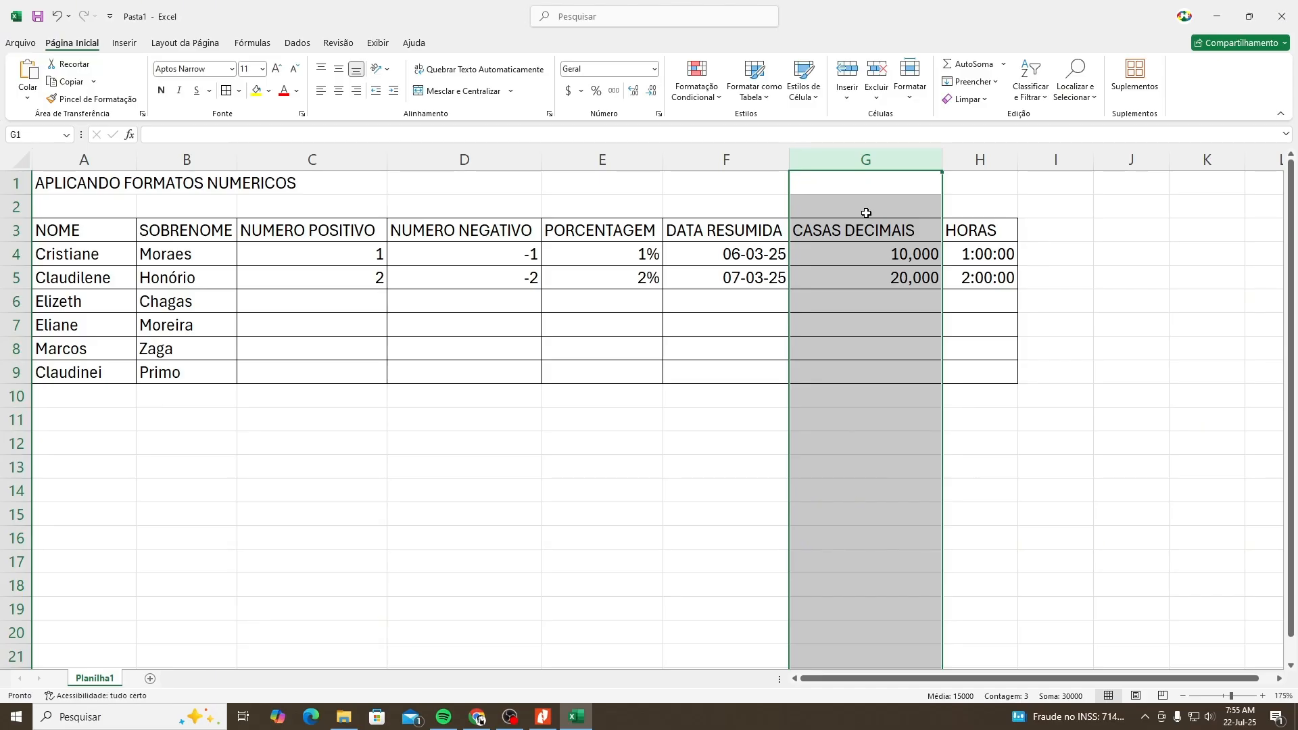
left_click(342, 227)
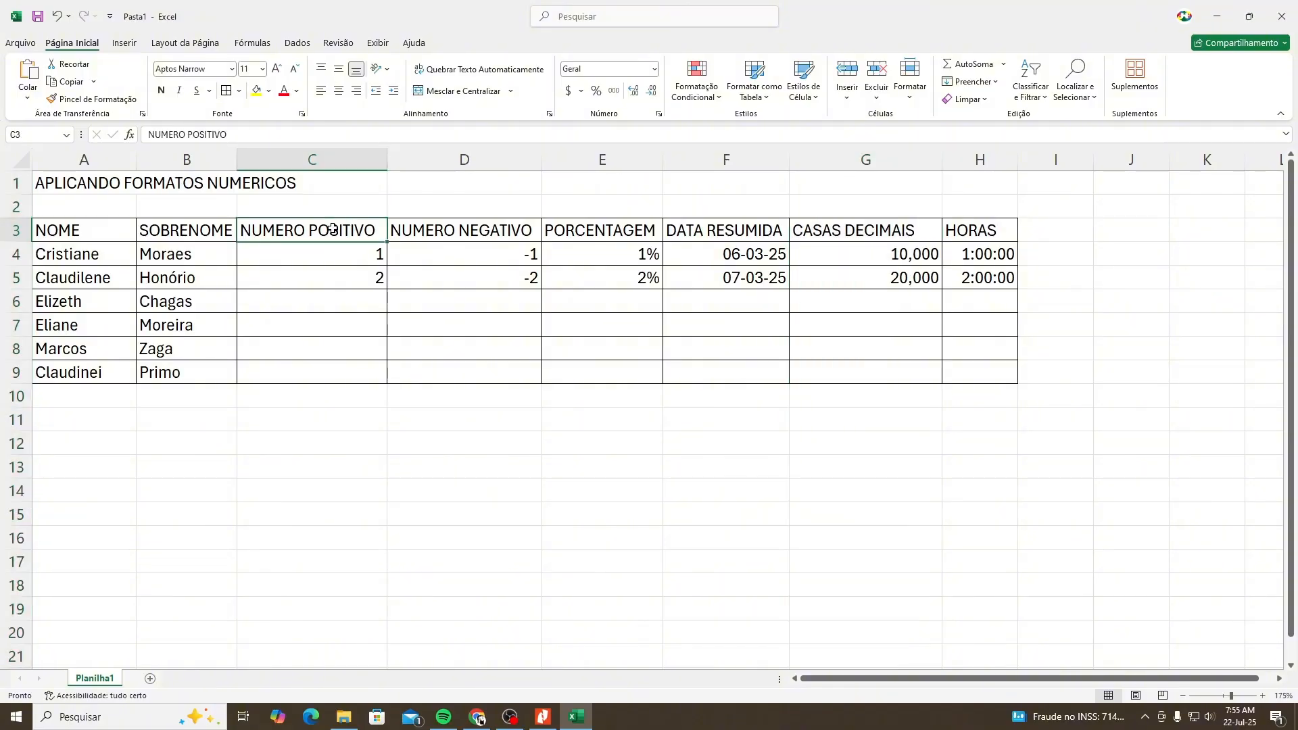
Abbreviate the NUMERO POSITIVO header in C3 to NUM. POS.
double_click(280, 232)
left_click(289, 280)
left_click(277, 234)
left_click(257, 248)
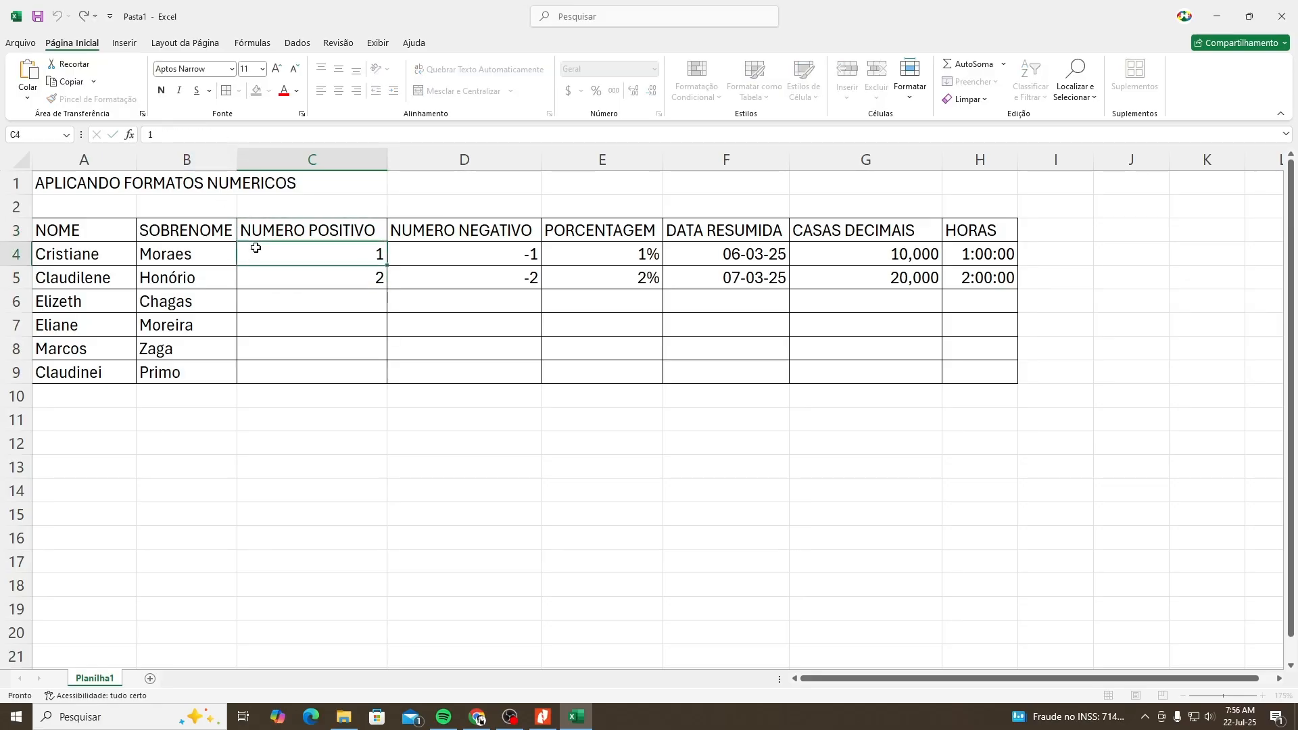
double_click(269, 228)
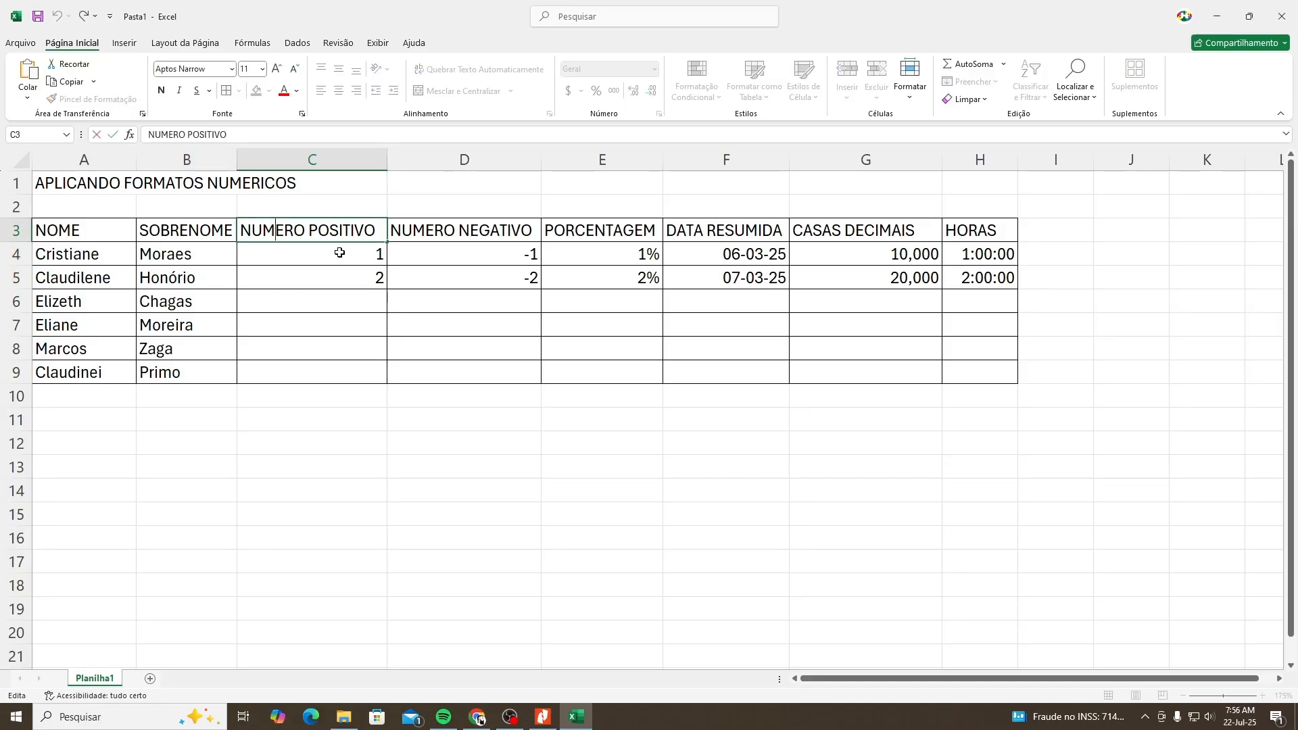
type(".")
key("Delete")
key("Delete")
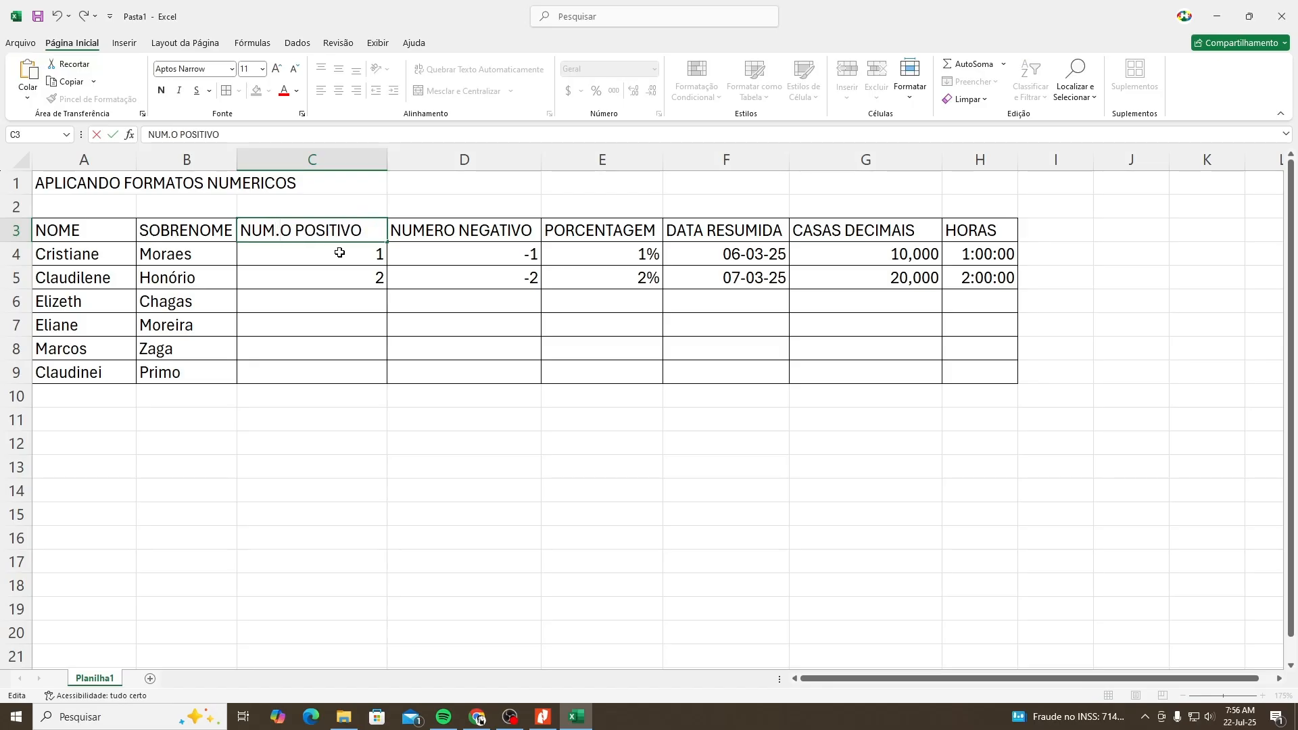
key("Delete")
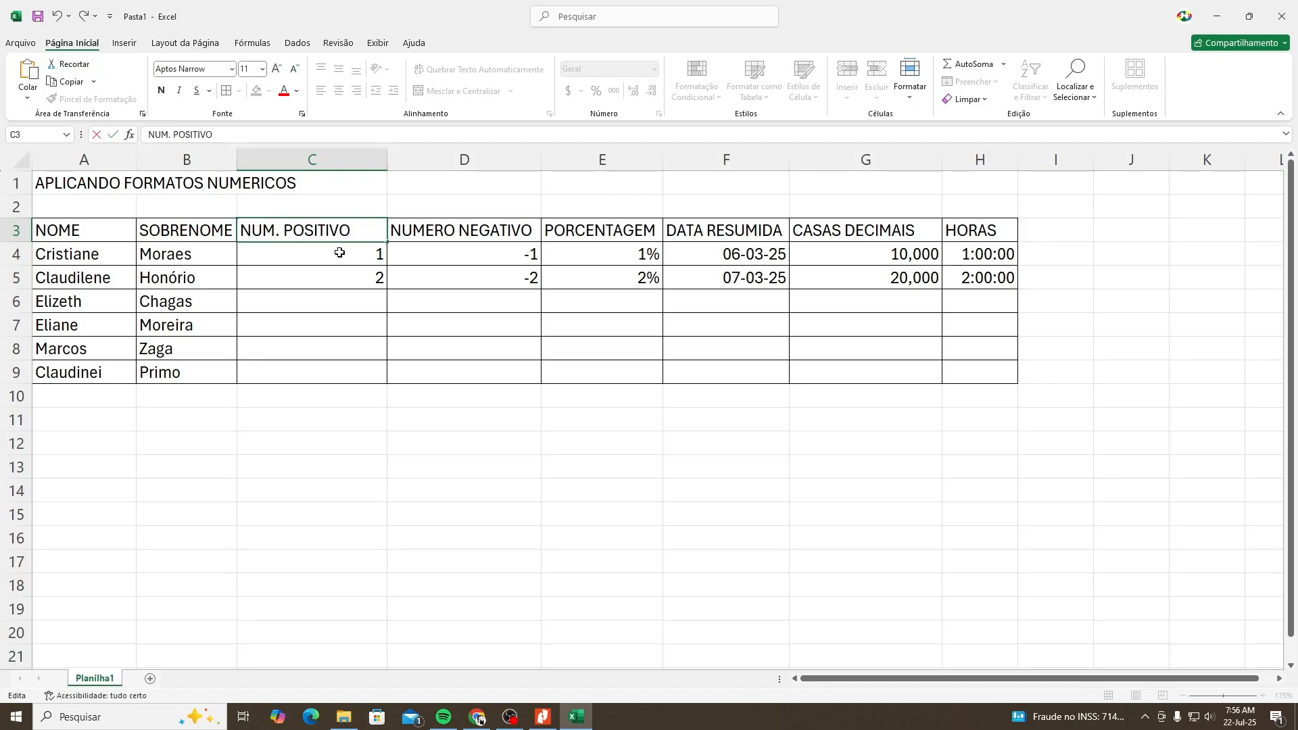
type(".")
key("Delete")
key("Delete")
key("Delete")
key("Delete")
key("Delete")
left_click(339, 252)
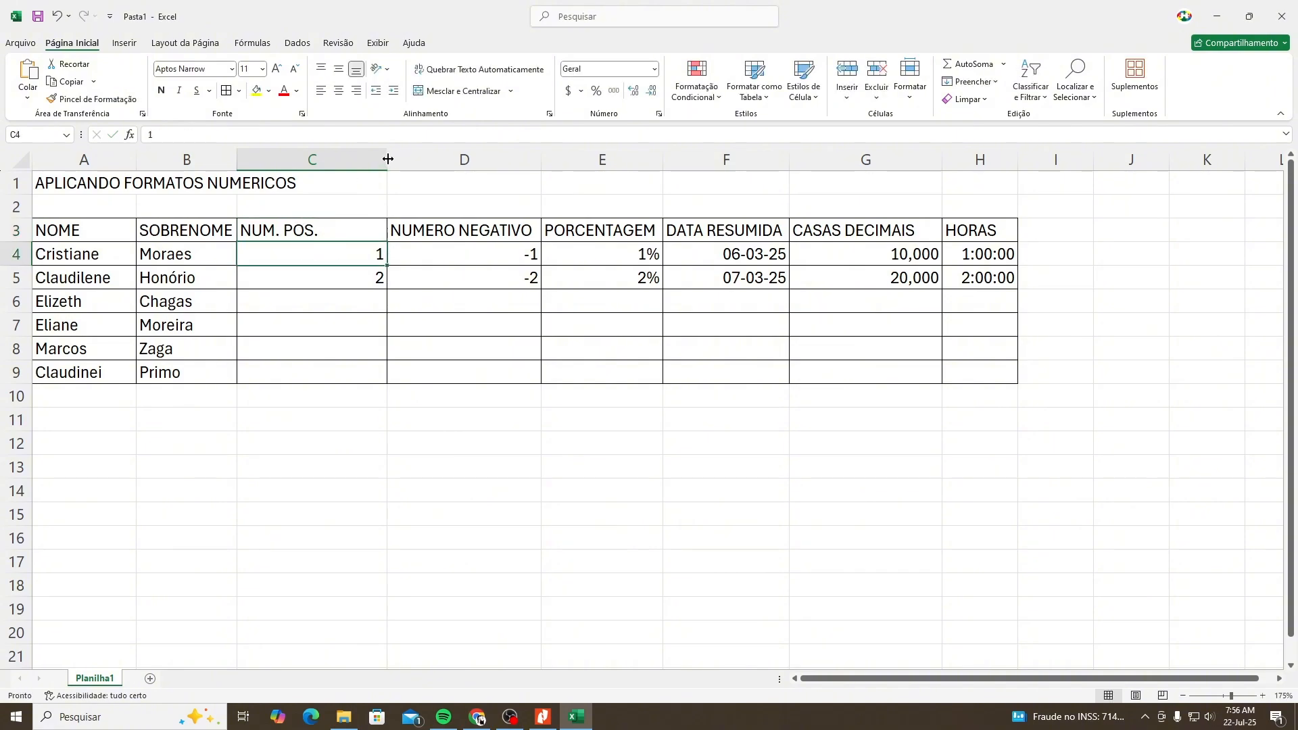
Narrow column C to fit the NUM. POS. header and compare it with column D.
left_click_drag(388, 160, 323, 164)
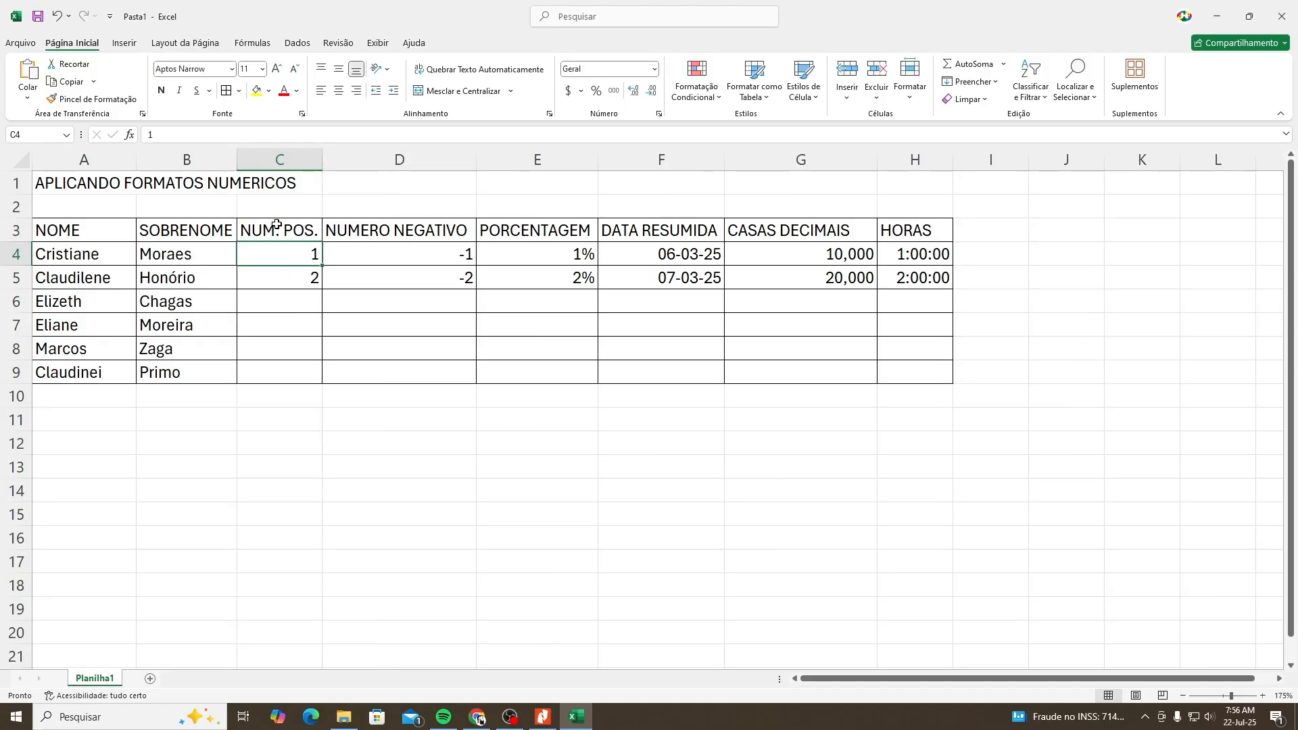
left_click(277, 158)
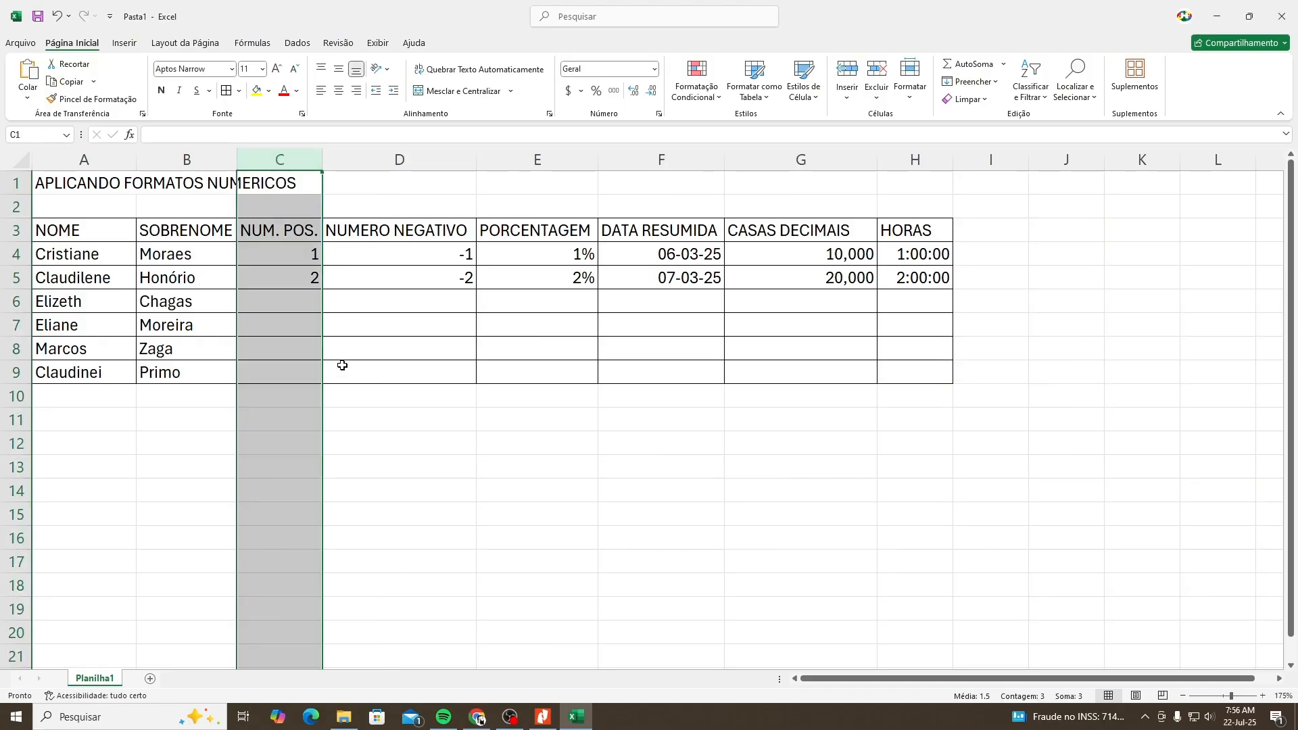
left_click(315, 278)
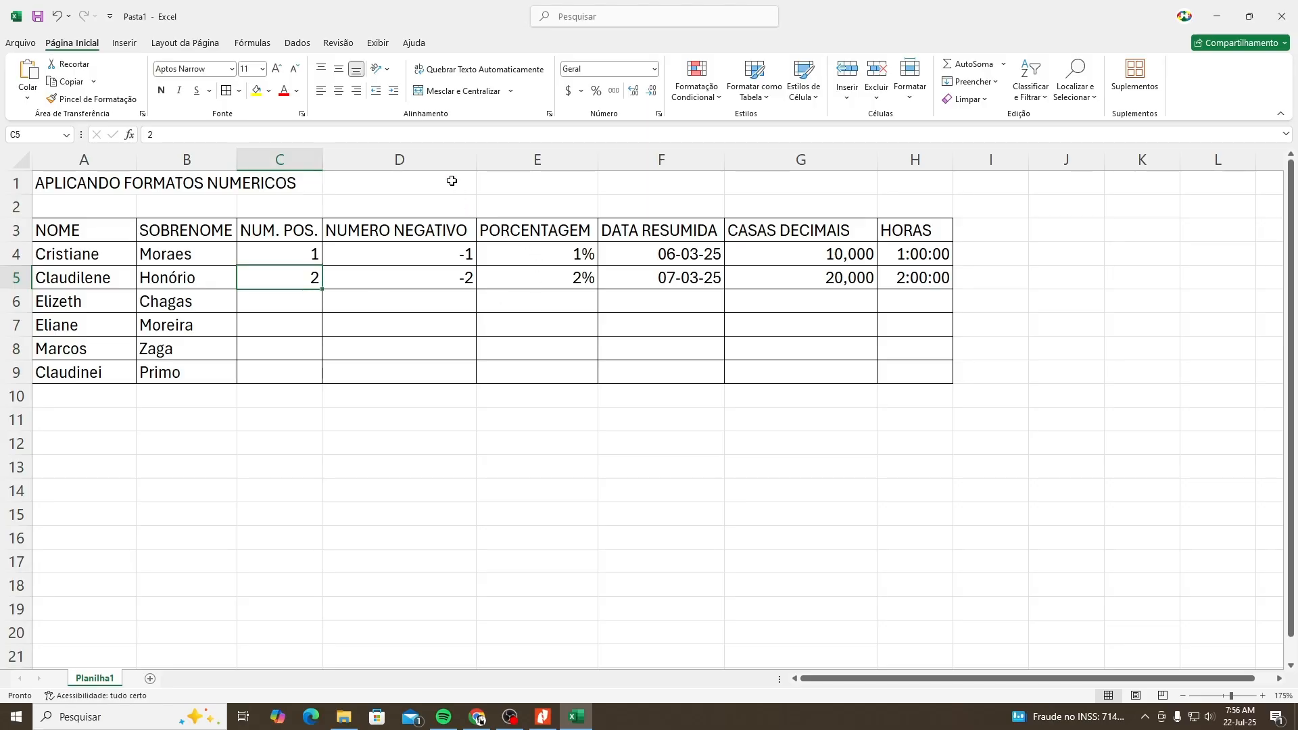
left_click(450, 160)
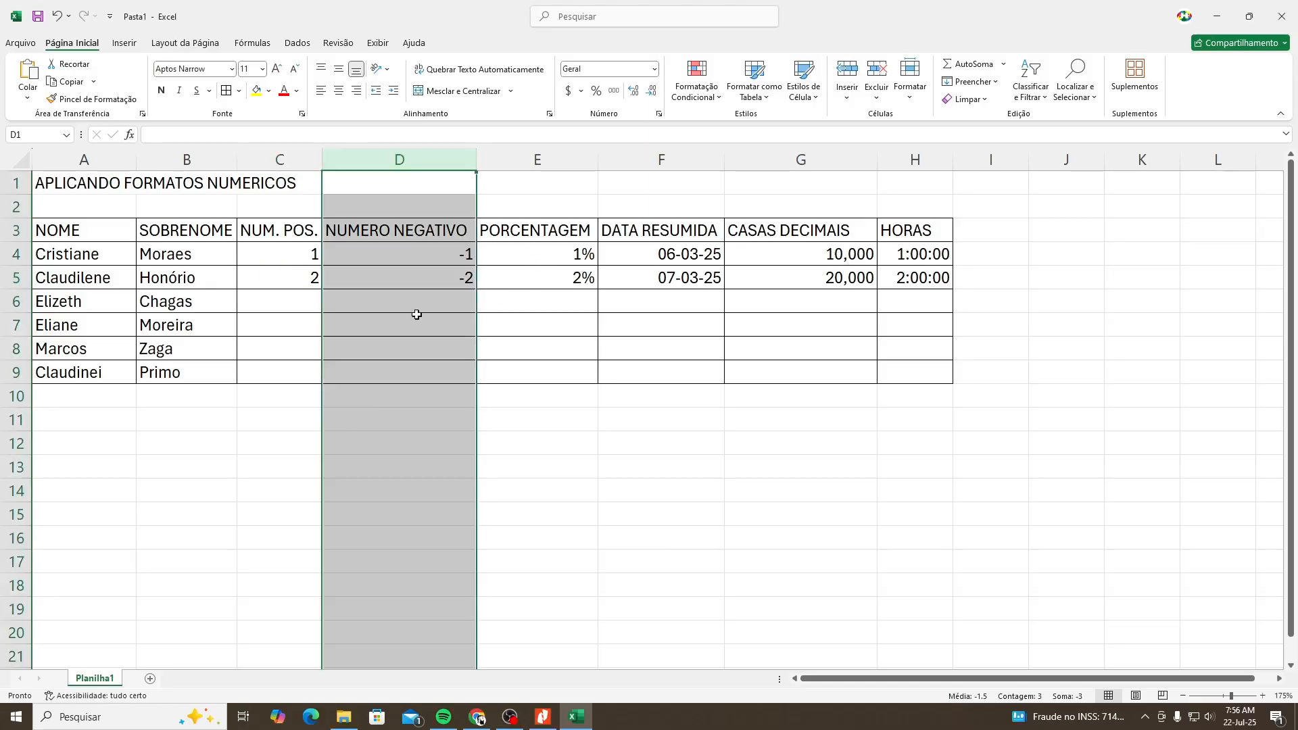
left_click(365, 311)
left_click(95, 255)
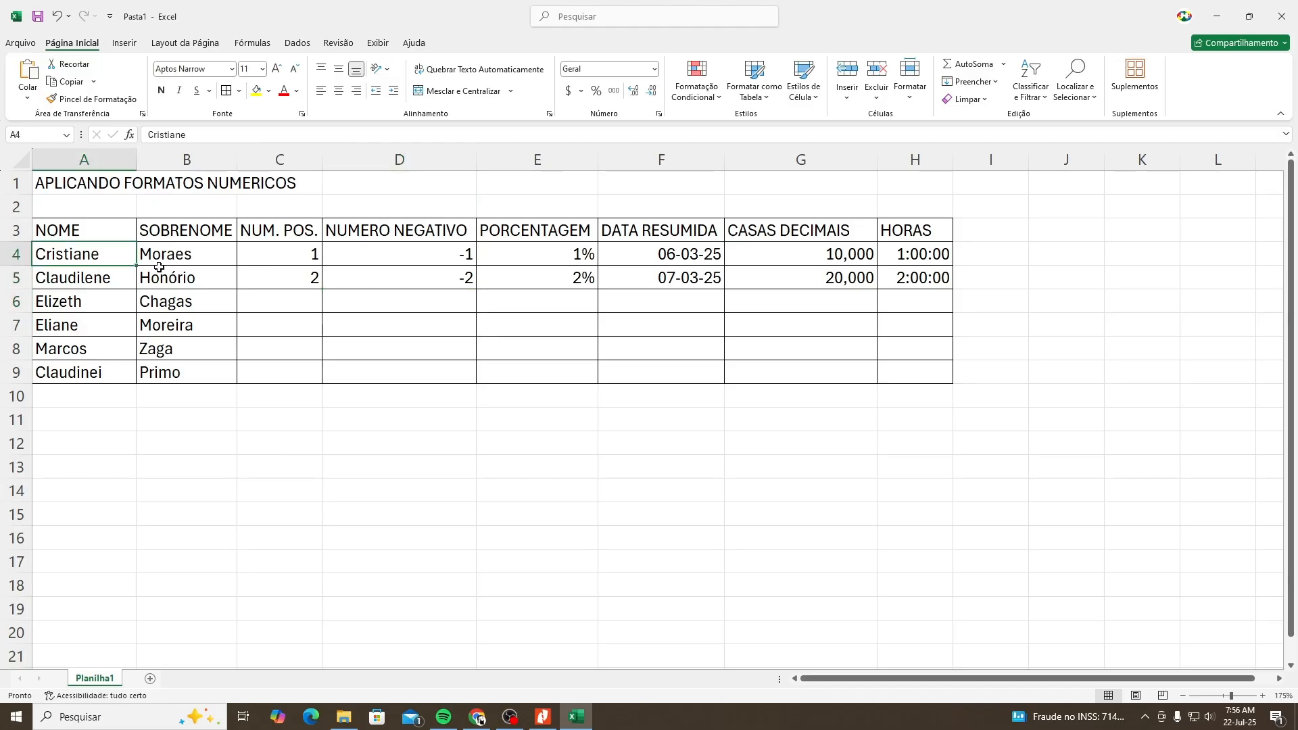
left_click(284, 253)
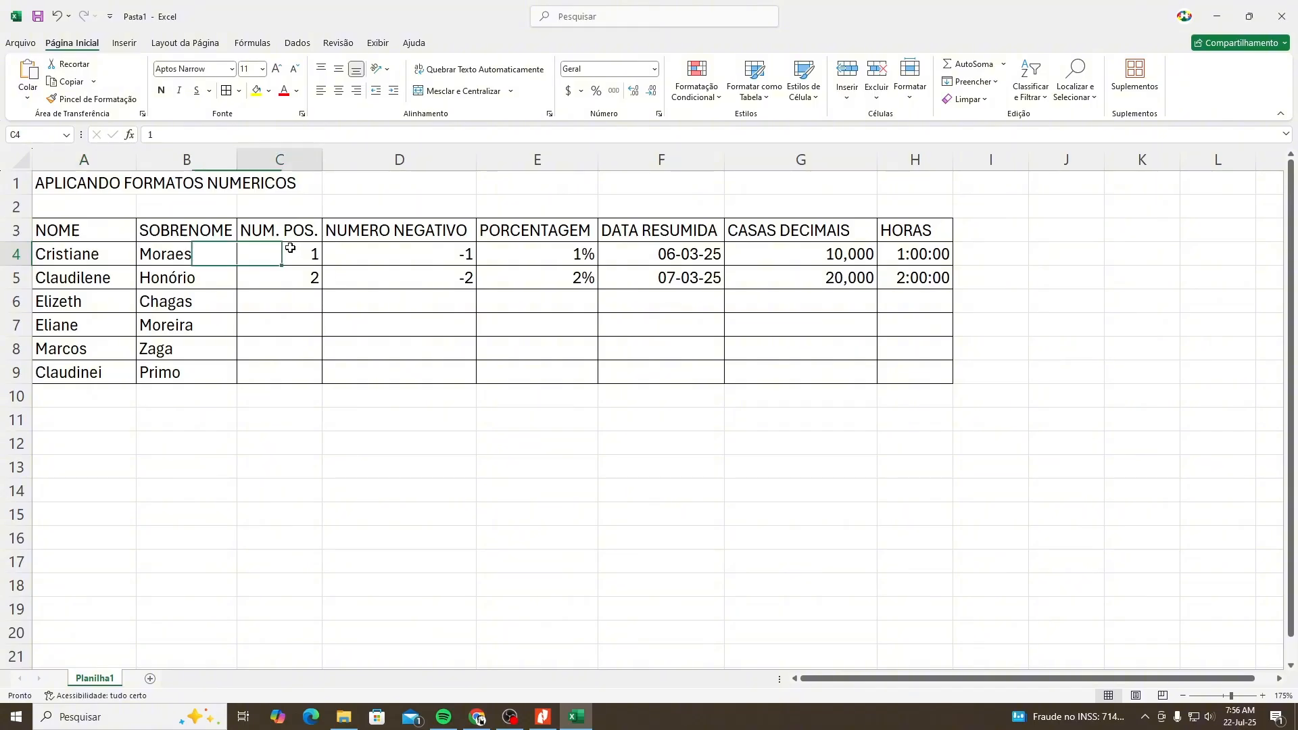
Undo the narrowing of column C and the abbreviation of its header.
key("ctrl+z")
key("ctrl+z")
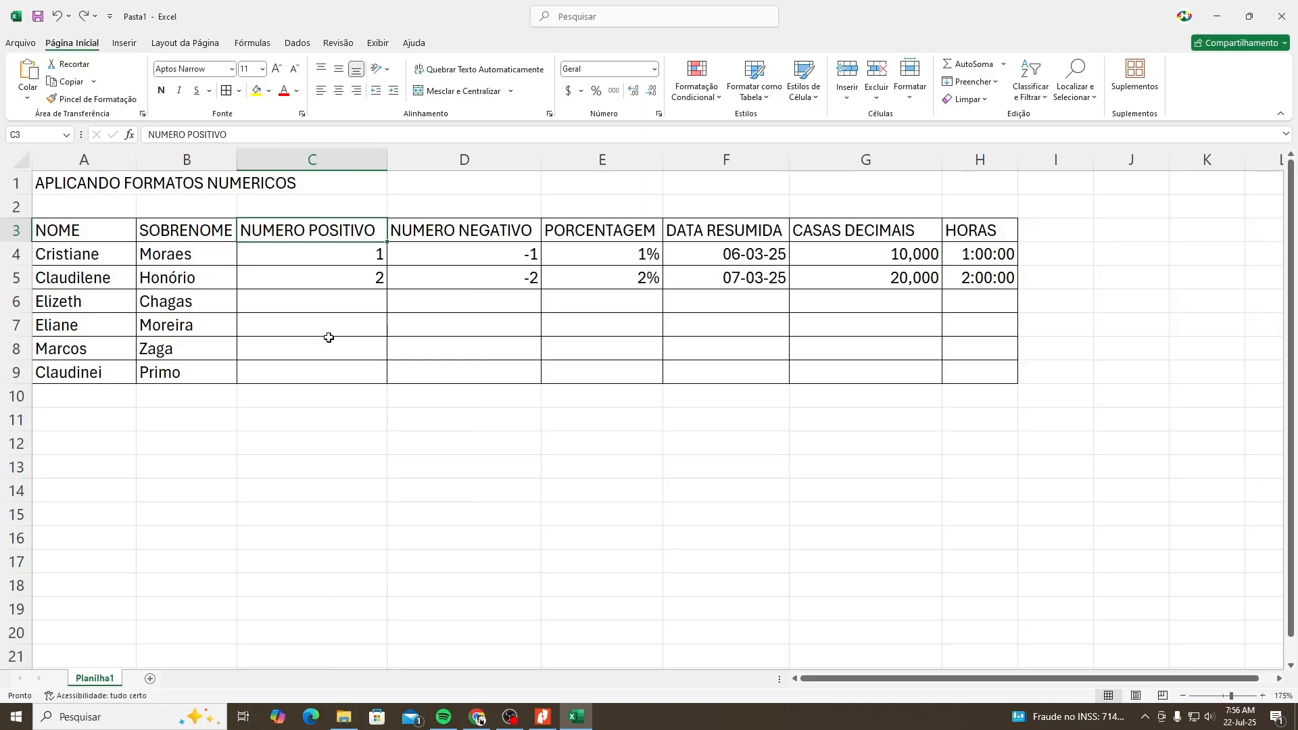
left_click(351, 274)
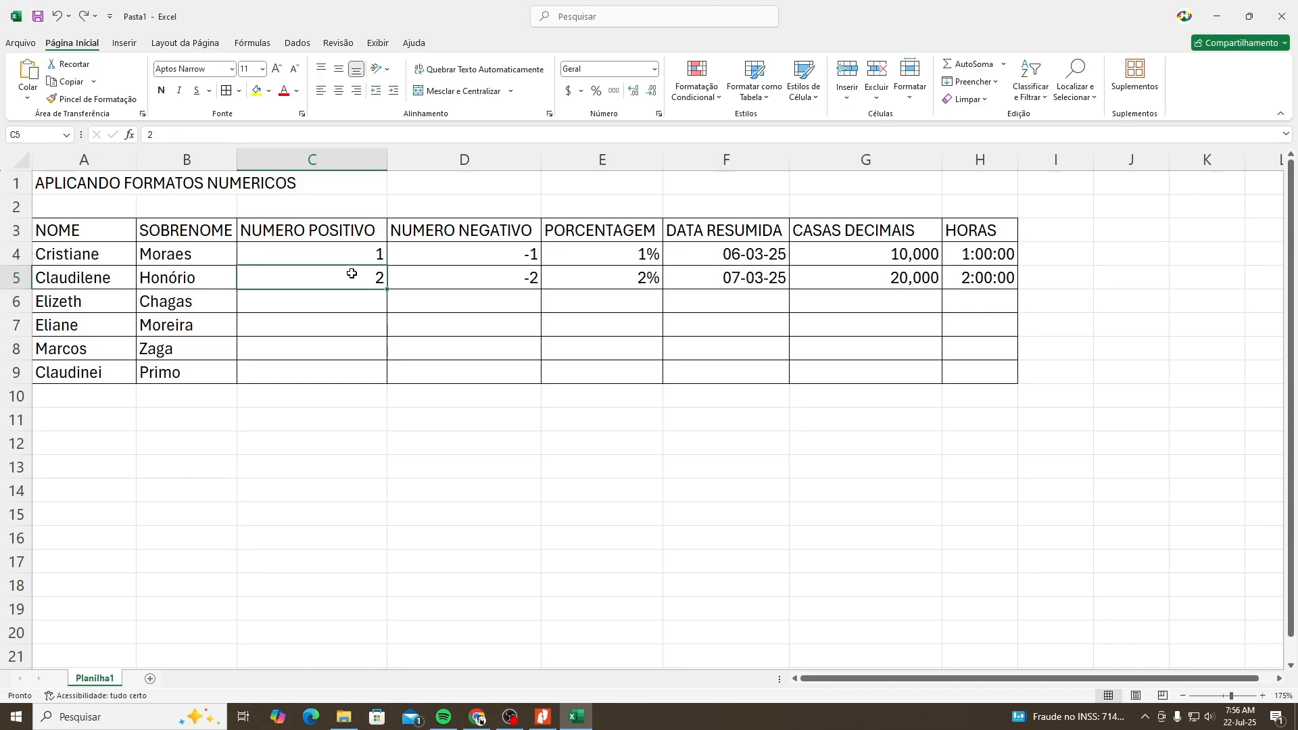
Go through the header cells C3 to G3 one by one to identify the long titles.
left_click(273, 230)
left_click(460, 231)
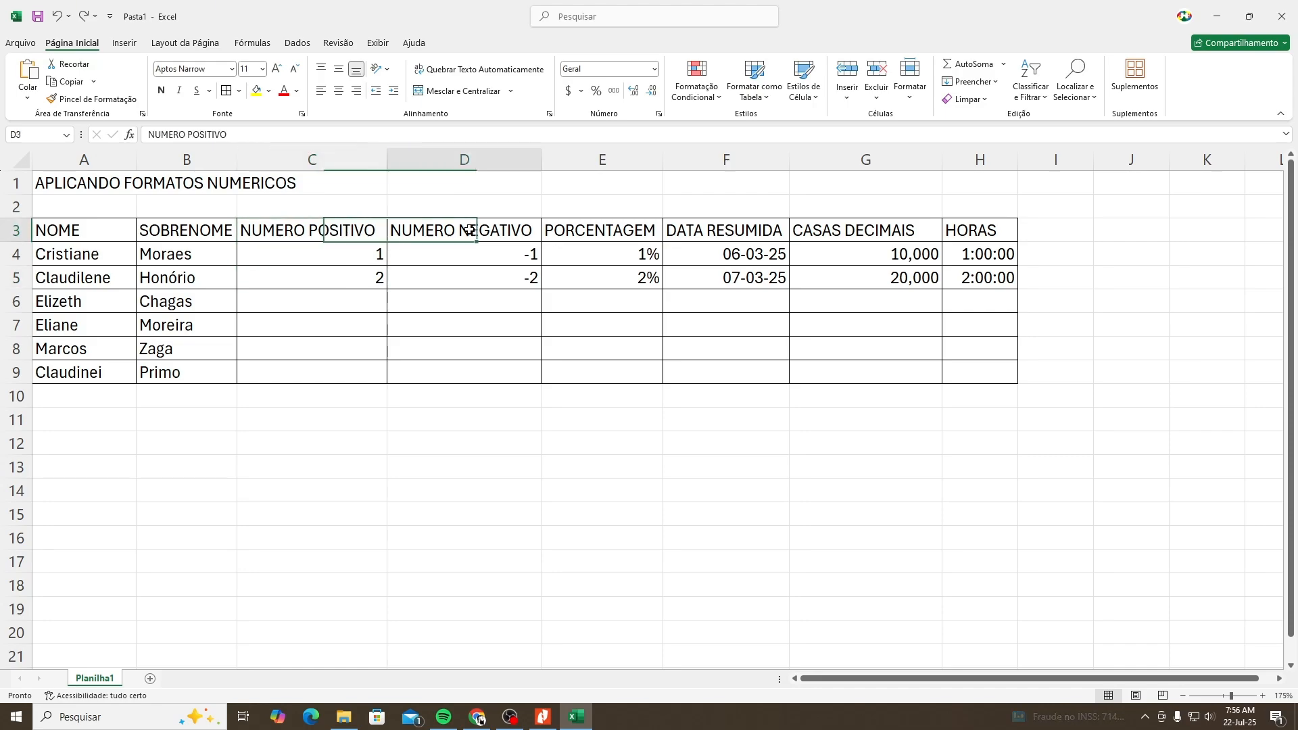
left_click(612, 231)
left_click(720, 231)
left_click(852, 231)
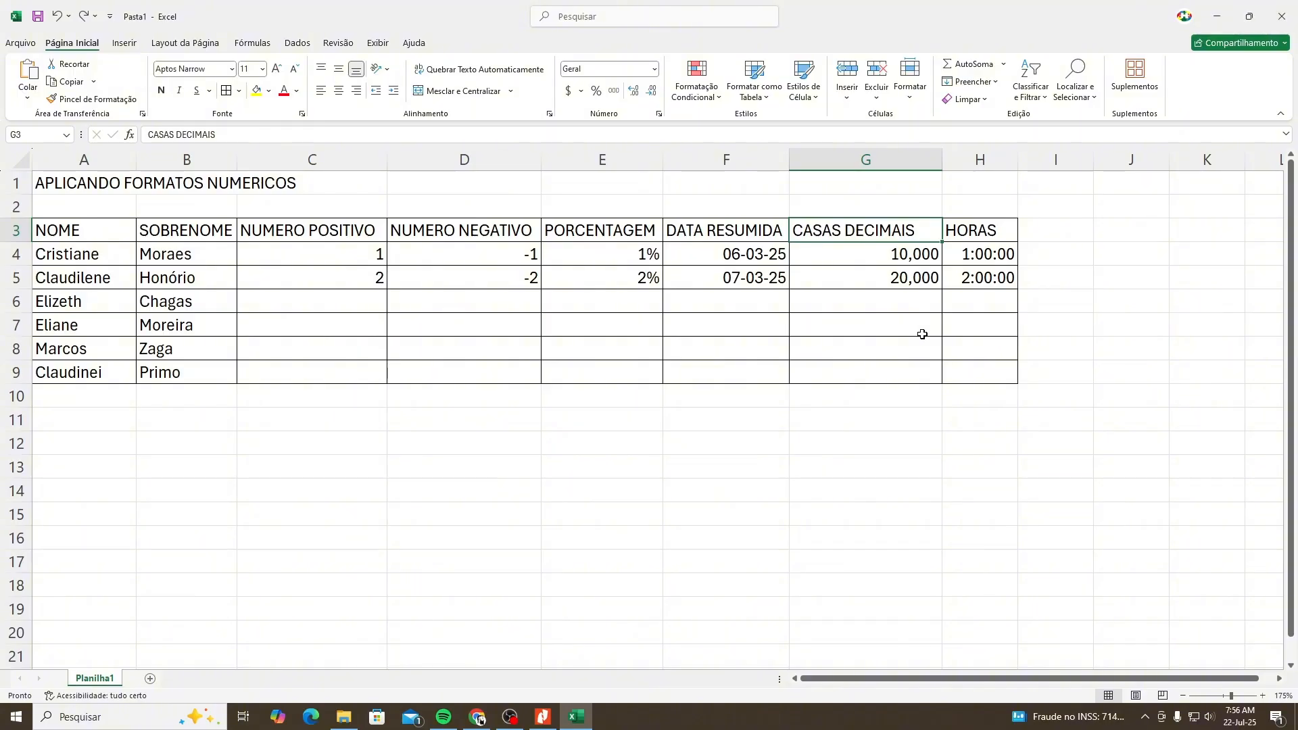
Select the long headers C3 to G3 and look up the description of the Quebrar Texto Automaticamente option.
left_click(326, 230)
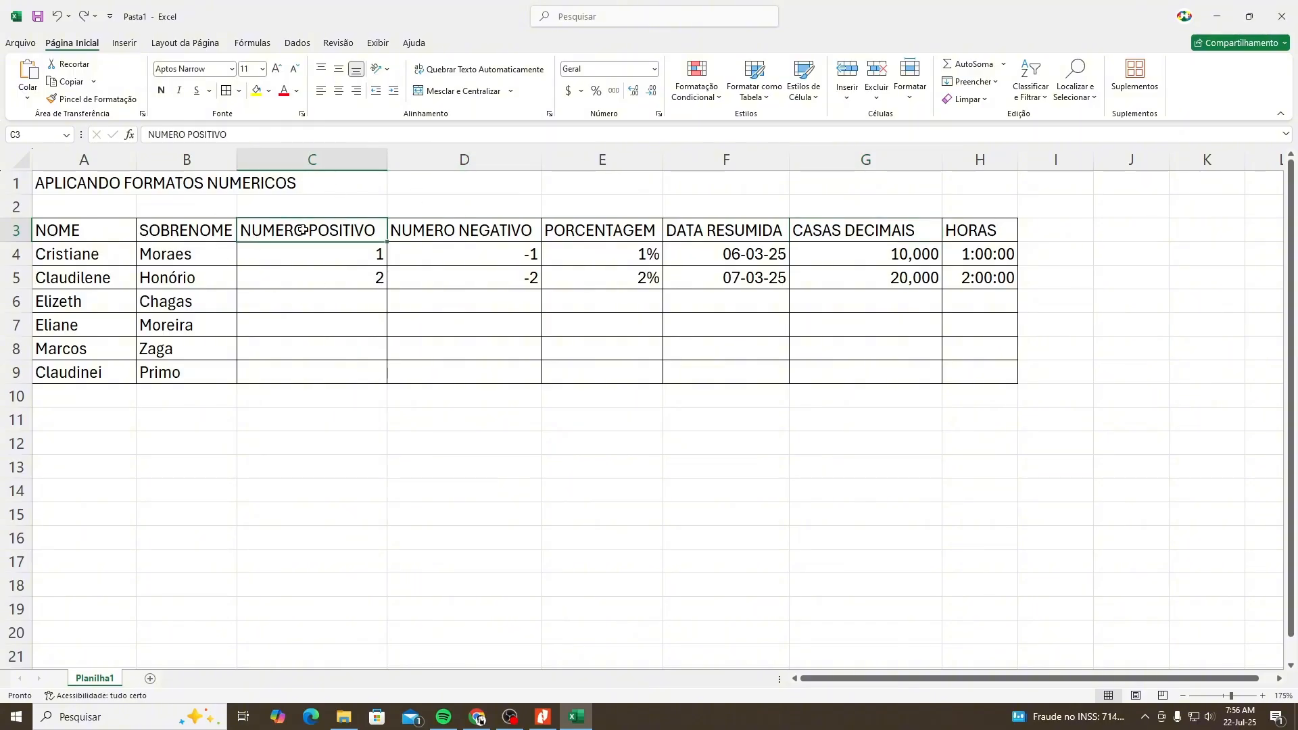
left_click_drag(303, 230, 463, 231)
key("ctrl+q")
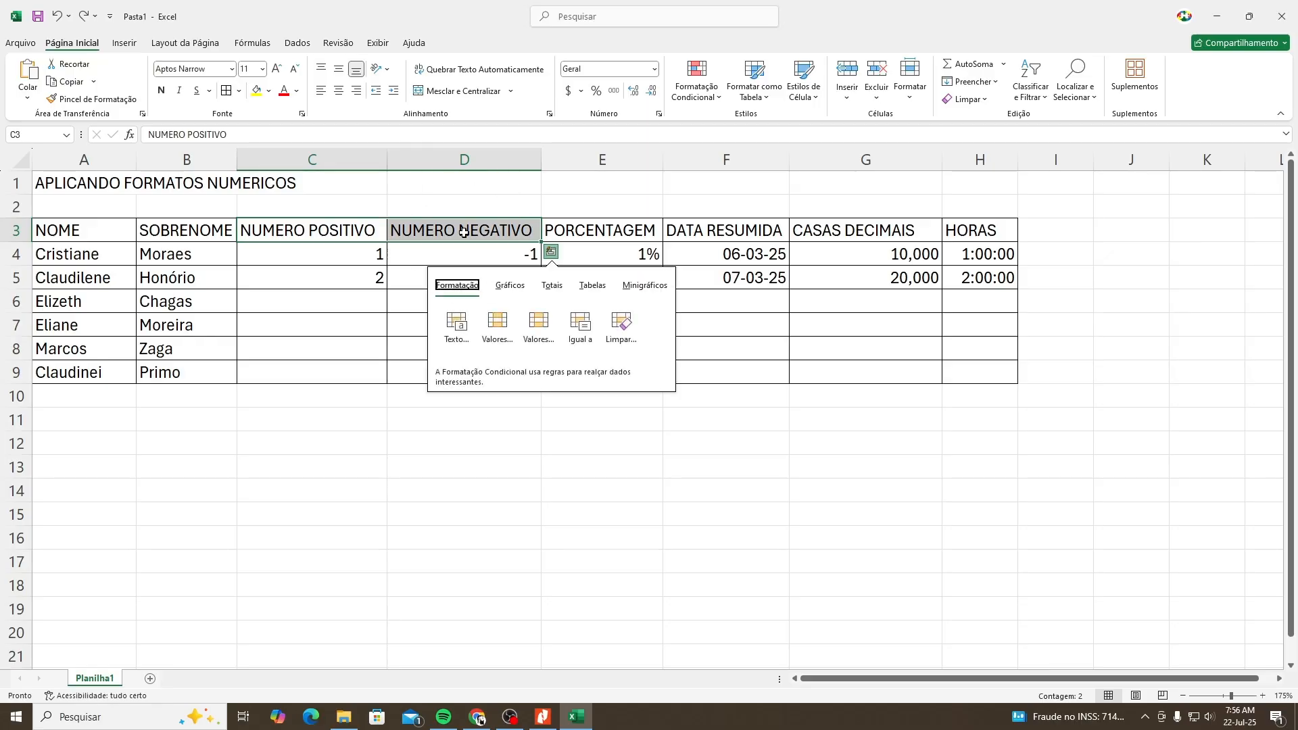
left_click(466, 233)
left_click_drag(352, 231, 868, 223)
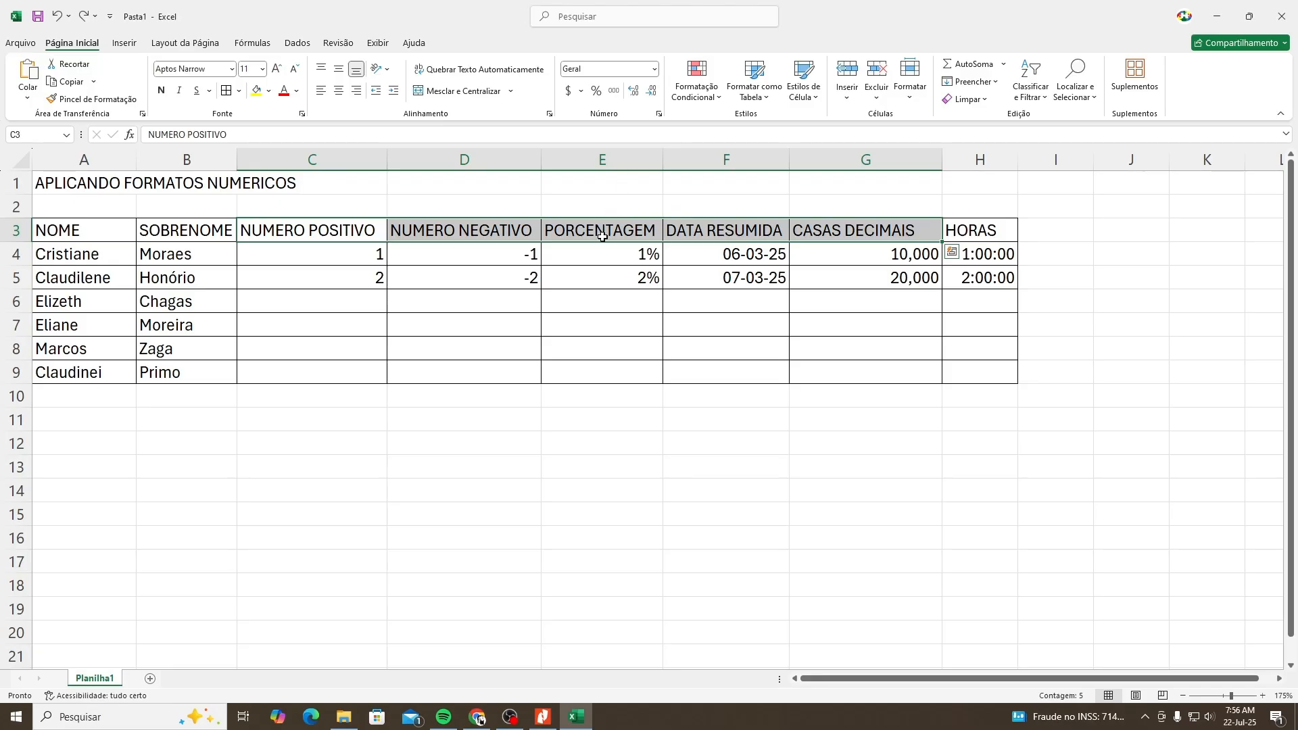
key("ctrl+q")
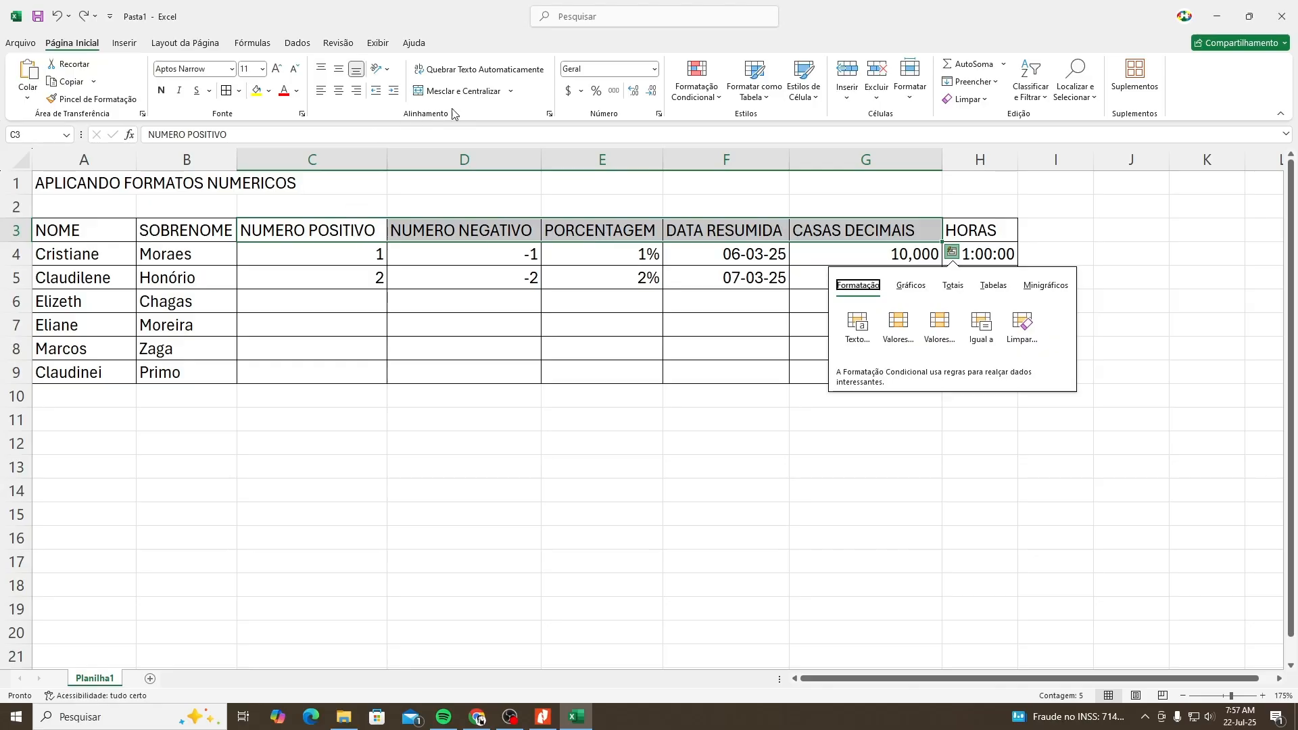
left_click(446, 76)
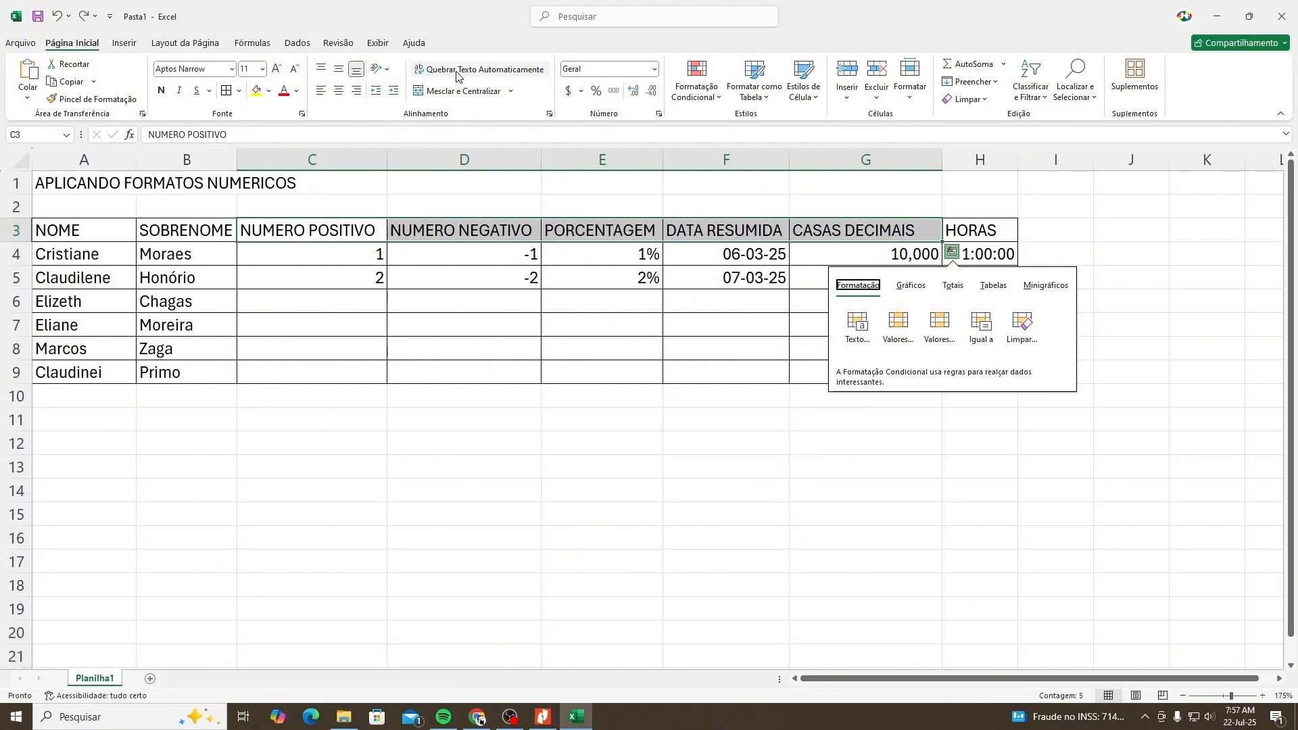
key("Escape")
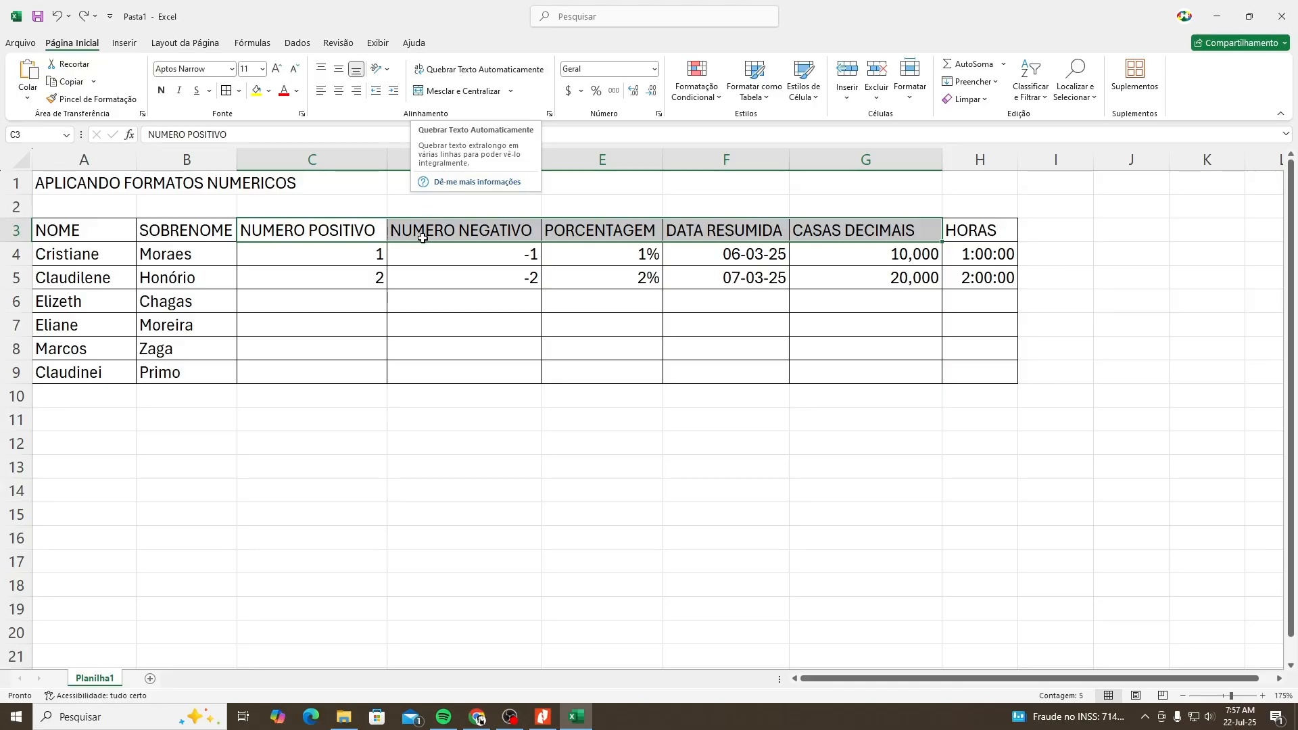
Narrow columns C, D, F and G to about the width of their values, keeping column E as it is.
left_click(329, 255)
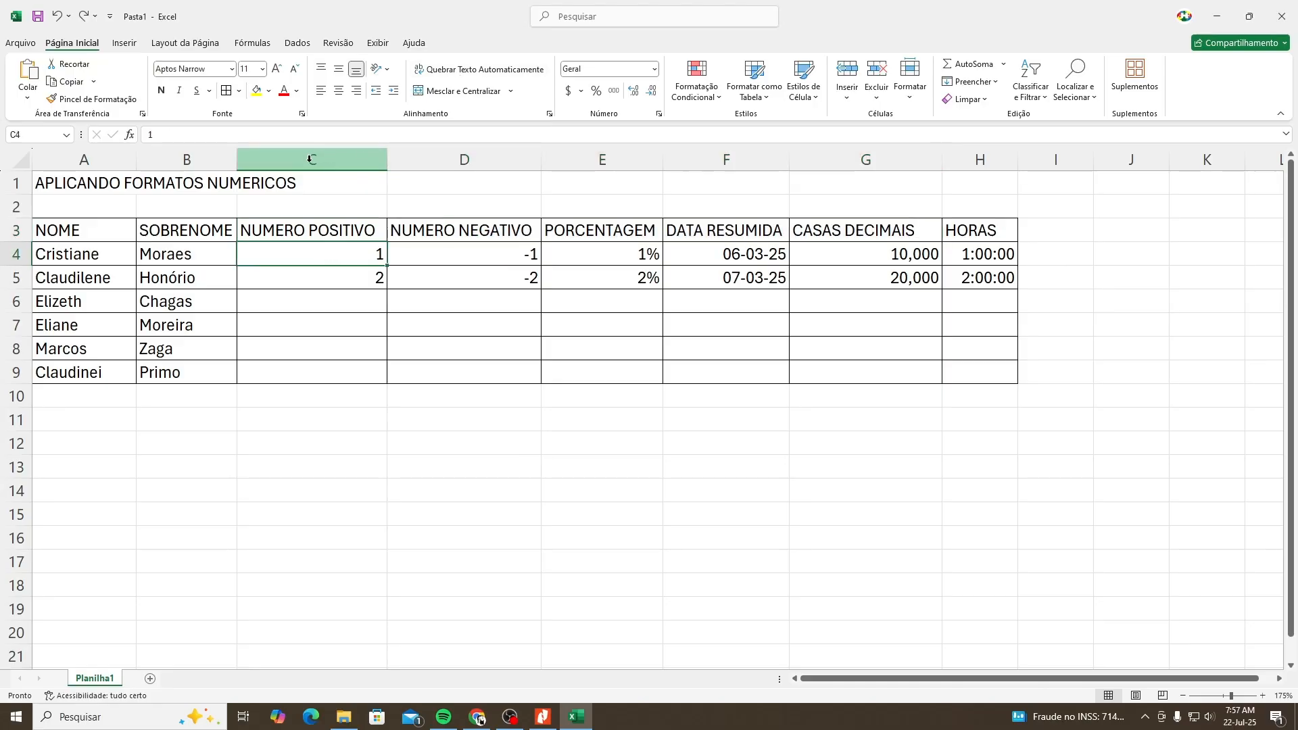
left_click(359, 160)
left_click_drag(386, 160, 305, 168)
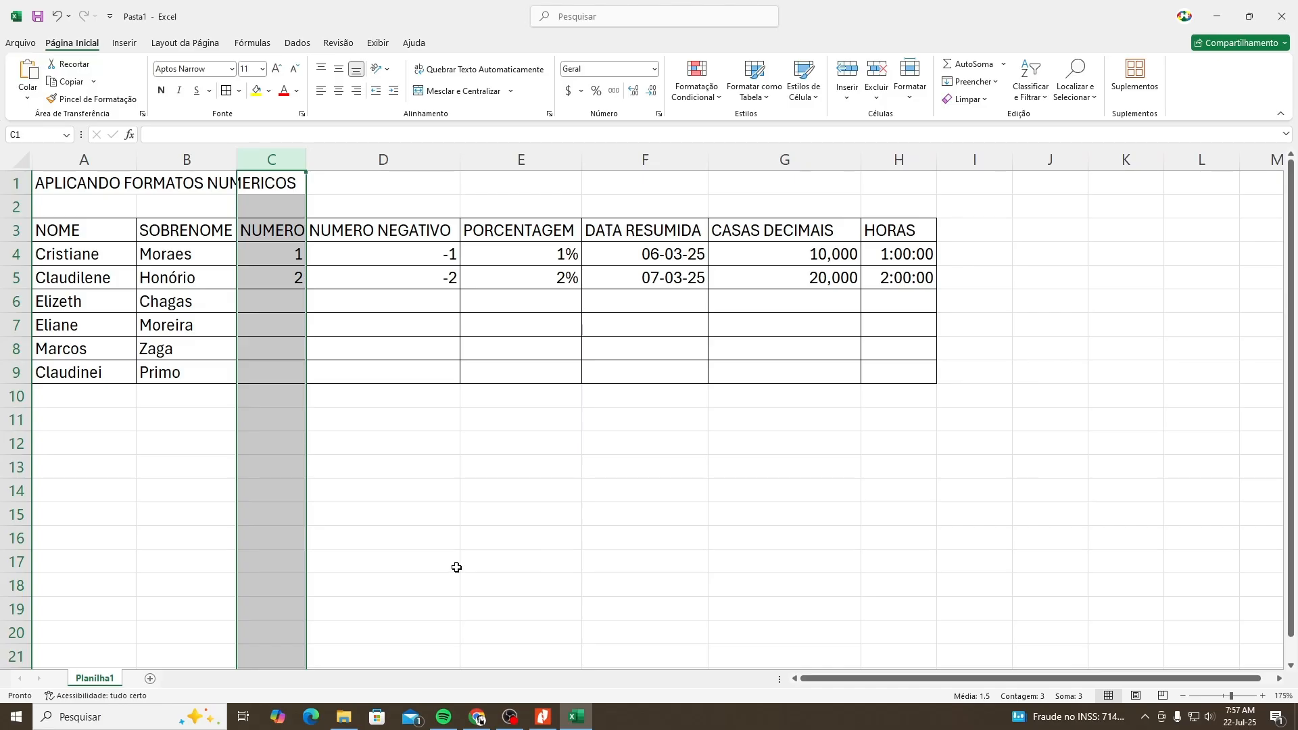
left_click(413, 248)
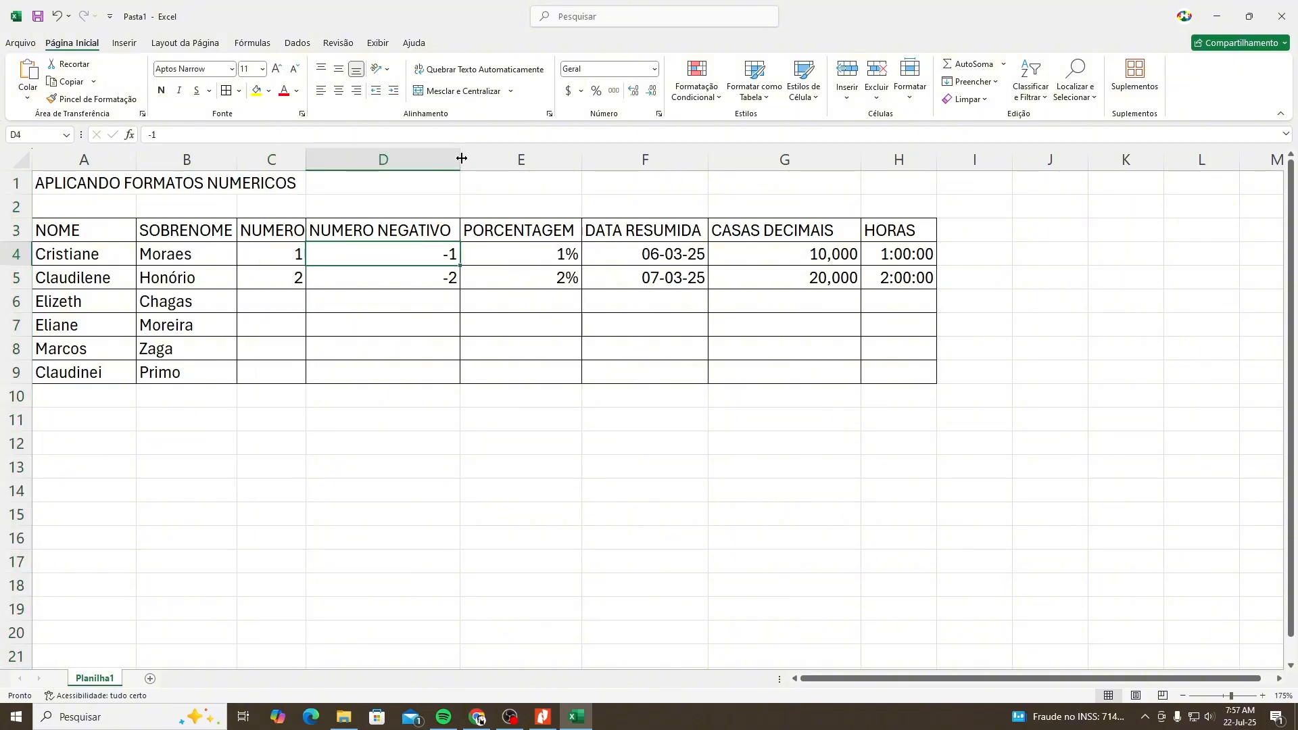
left_click_drag(462, 159, 376, 153)
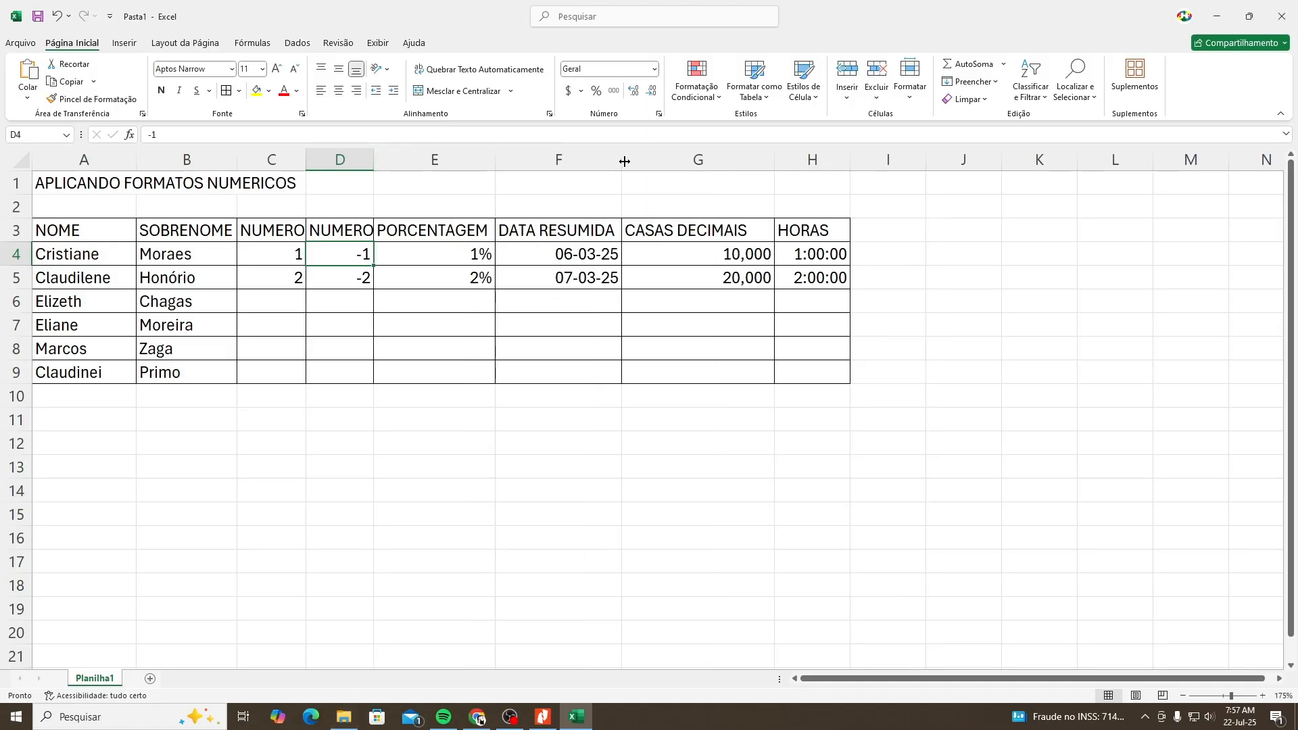
left_click_drag(625, 161, 580, 158)
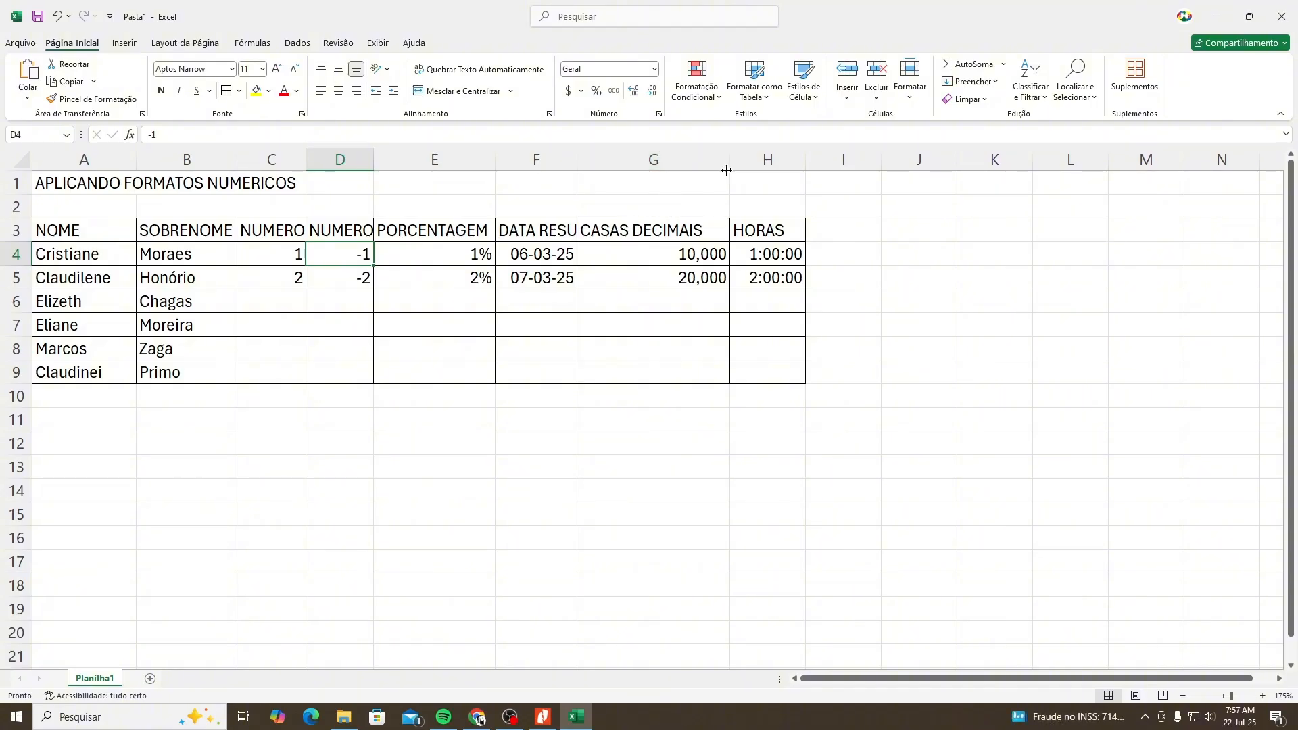
left_click_drag(728, 161, 650, 159)
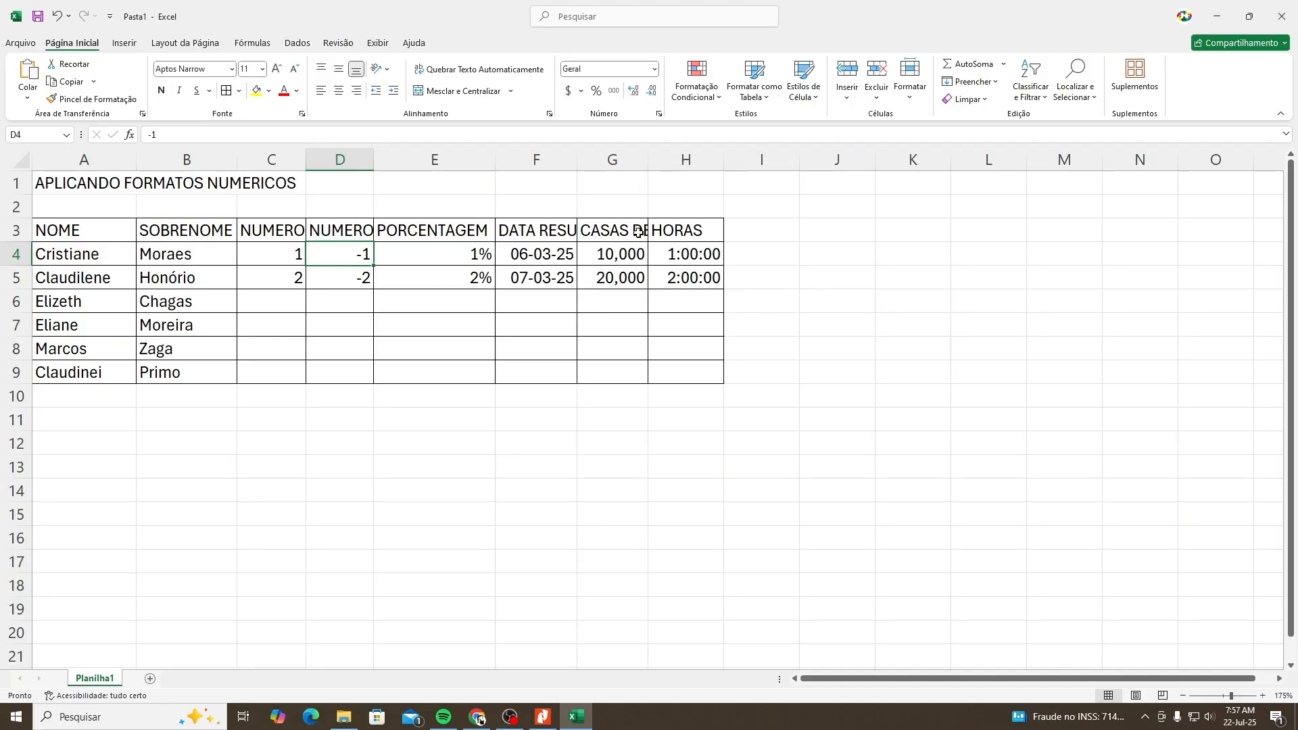
Increase the height of header row 3 to about two lines of text.
left_click(277, 208)
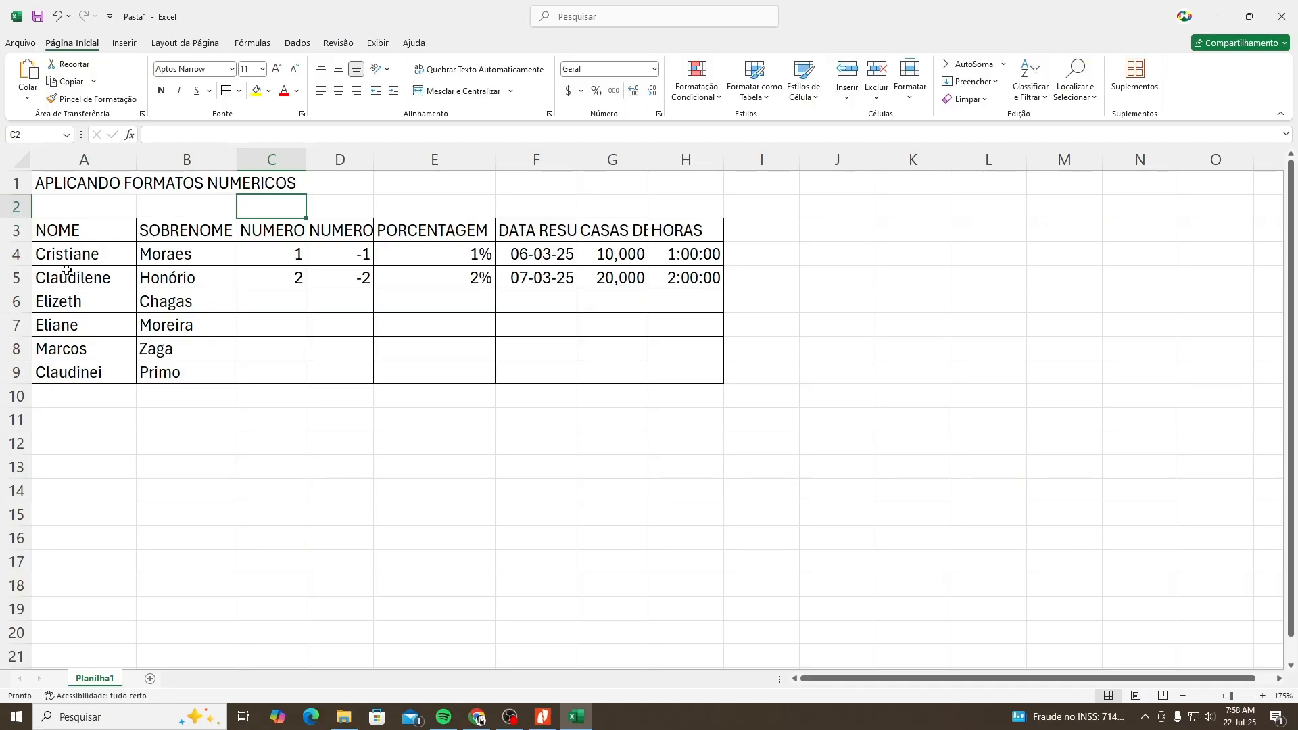
left_click(4, 228)
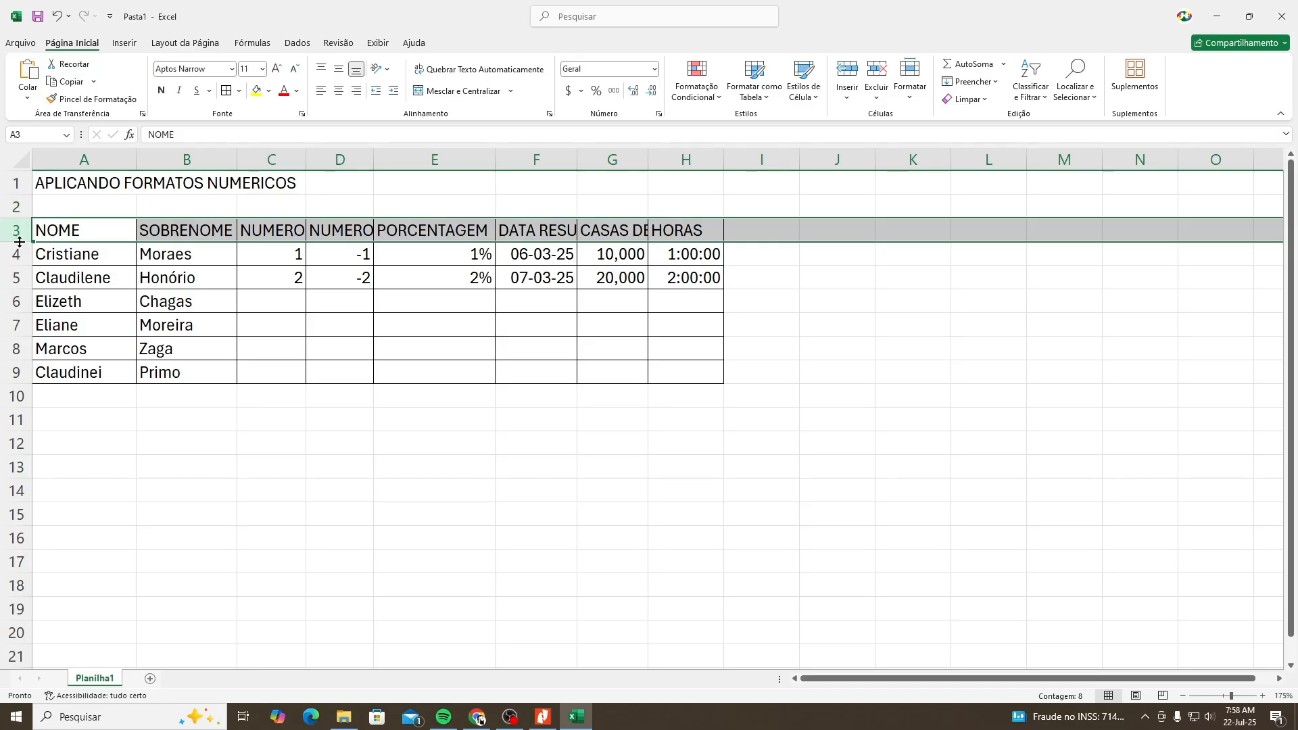
left_click_drag(20, 242, 11, 267)
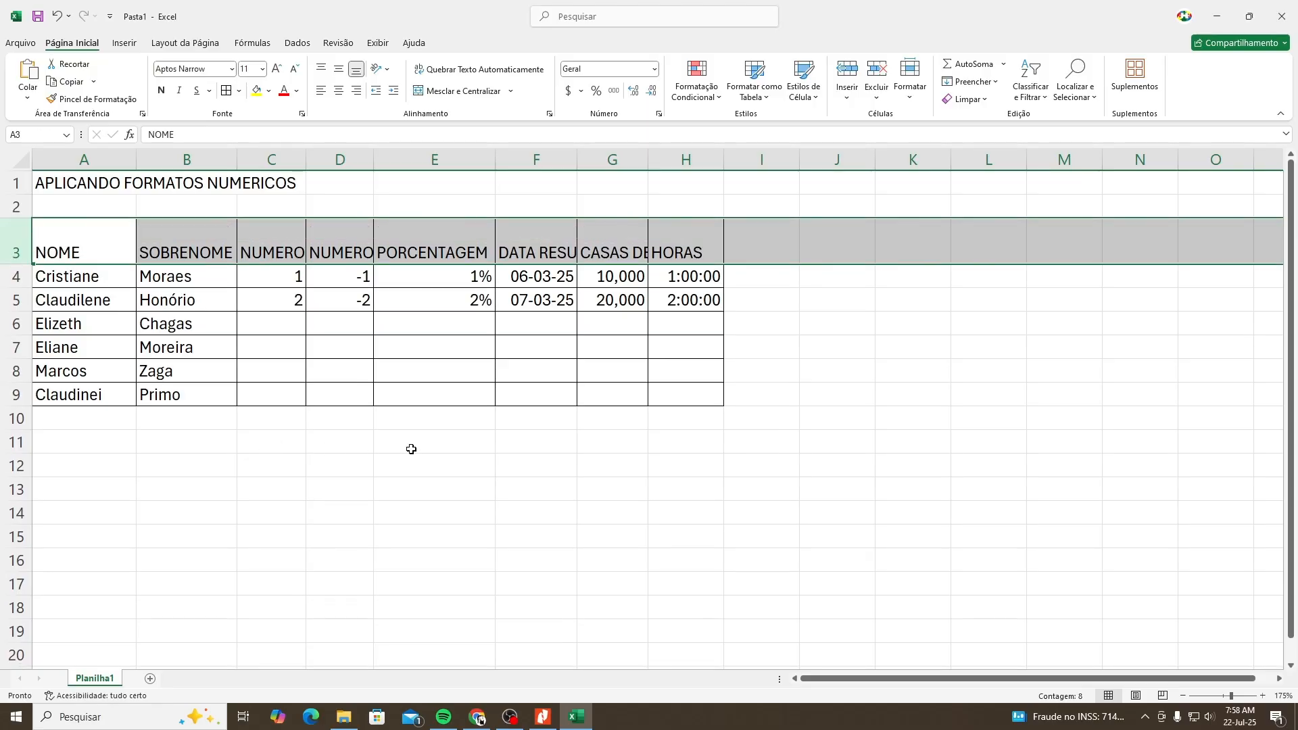
Apply automatic text wrapping (Quebrar Texto Automaticamente) to the headers in C3:G3.
left_click(277, 245)
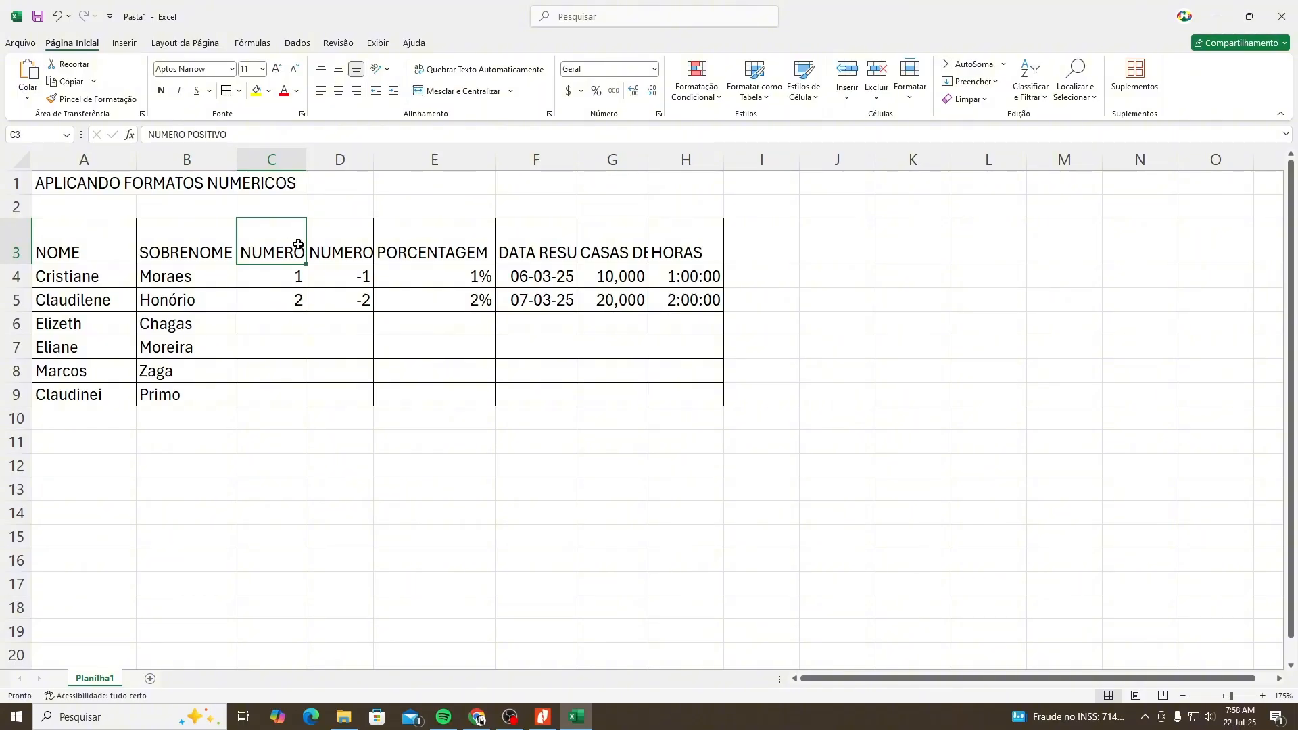
left_click_drag(296, 247, 597, 237)
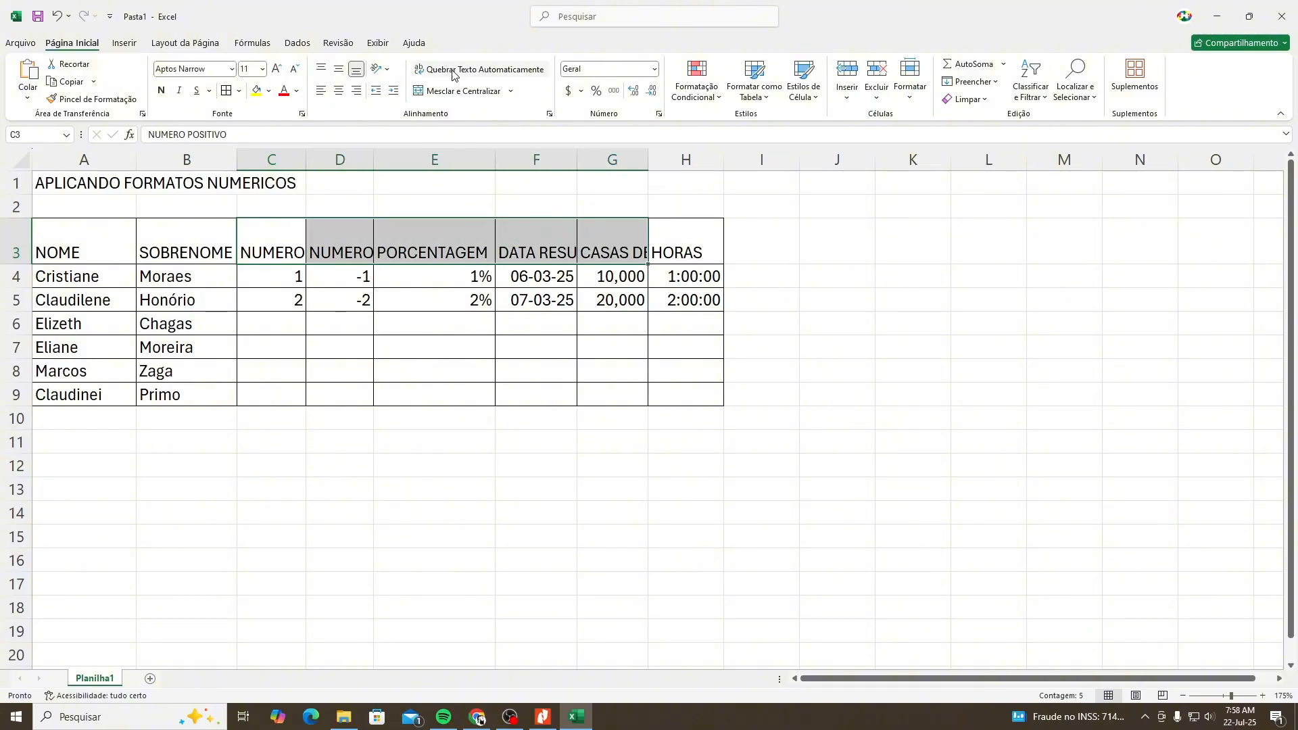
left_click(447, 75)
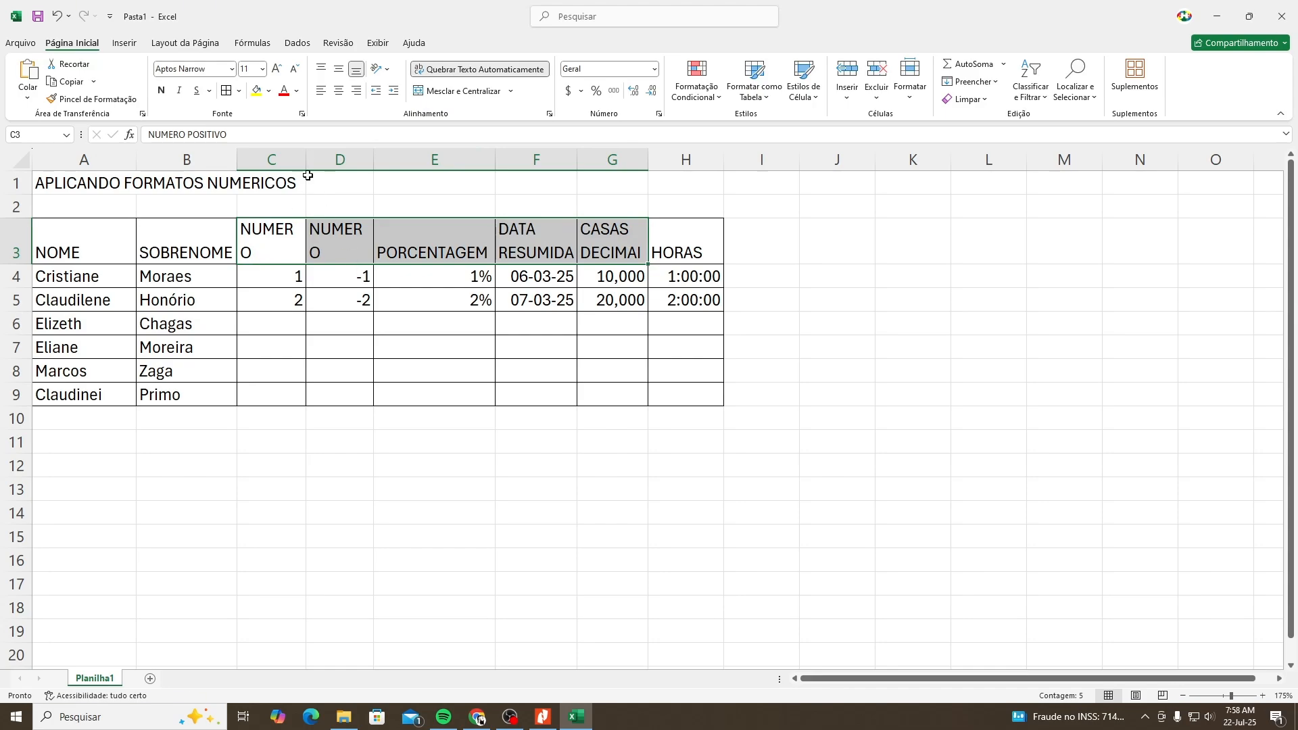
Widen columns C, D and G slightly so the words POSITIVO, NEGATIVO and DECIMAIS each fit on one line.
left_click(340, 323)
left_click_drag(300, 159, 316, 159)
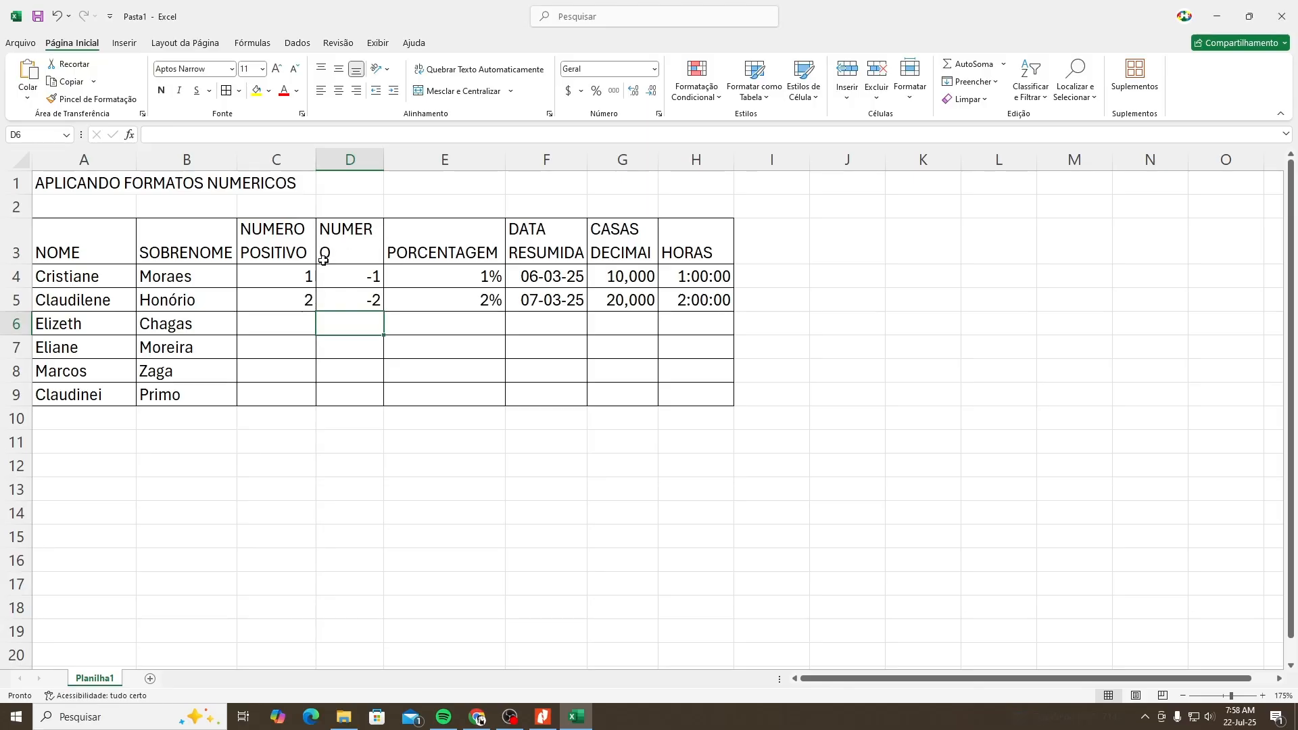
left_click_drag(384, 159, 404, 159)
left_click(286, 258)
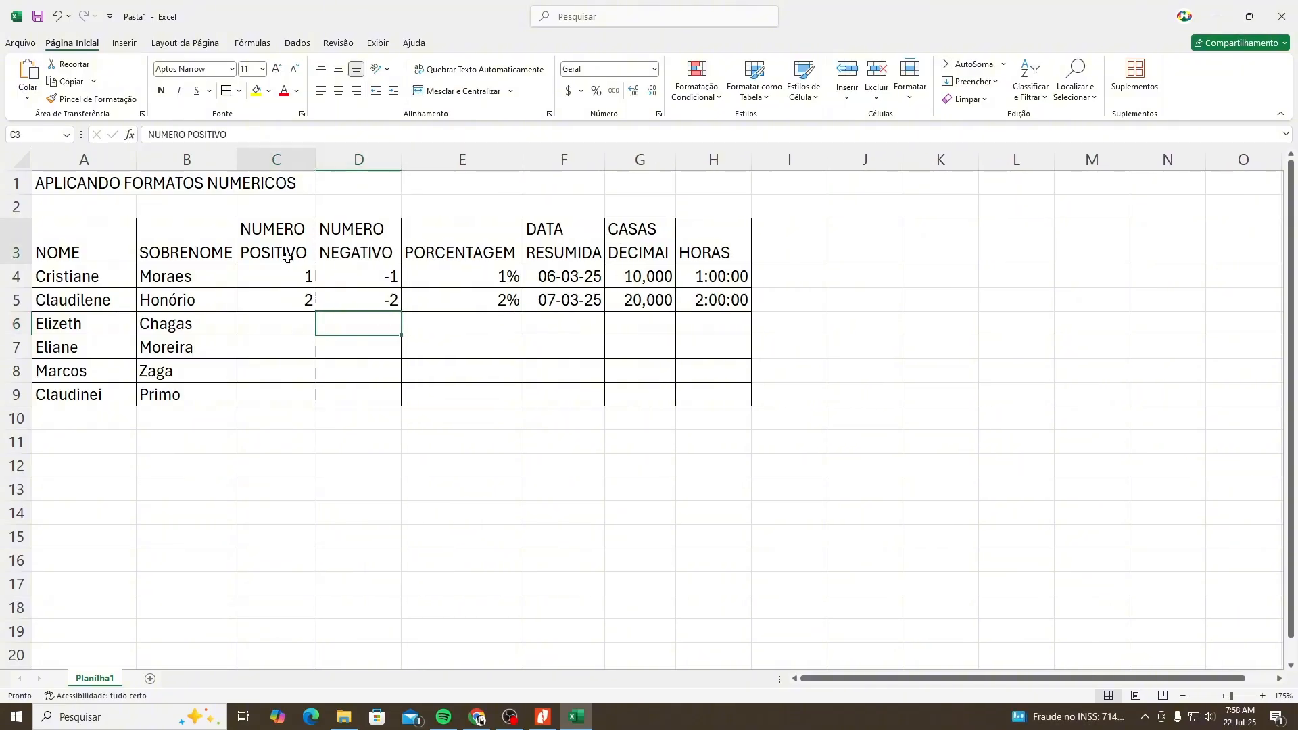
left_click(364, 250)
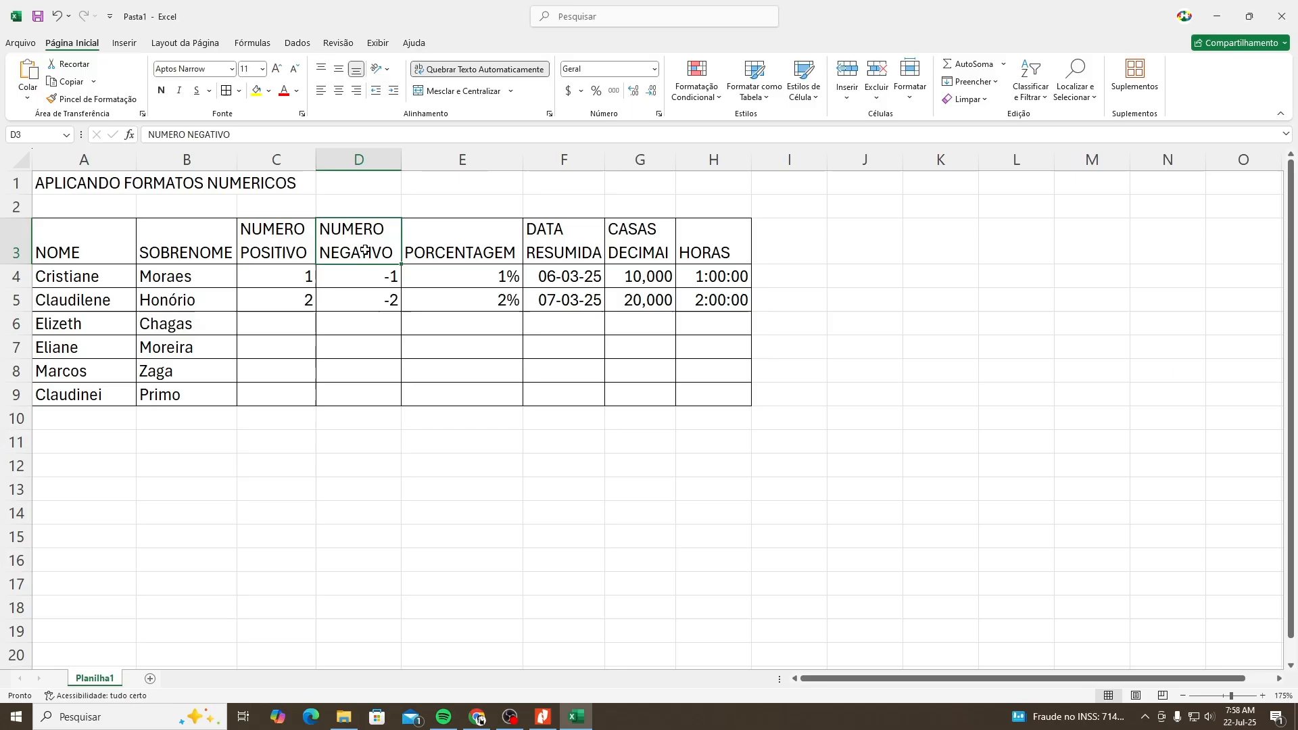
left_click(572, 247)
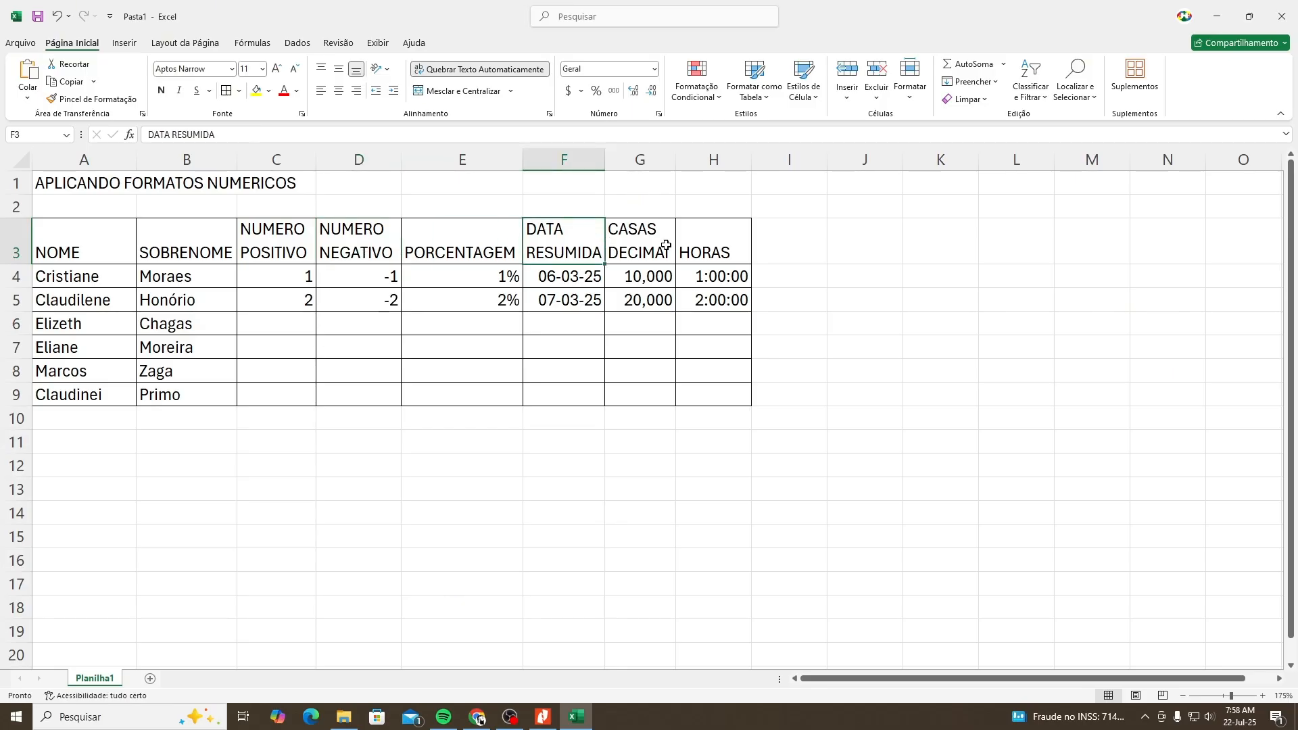
left_click_drag(679, 164, 686, 164)
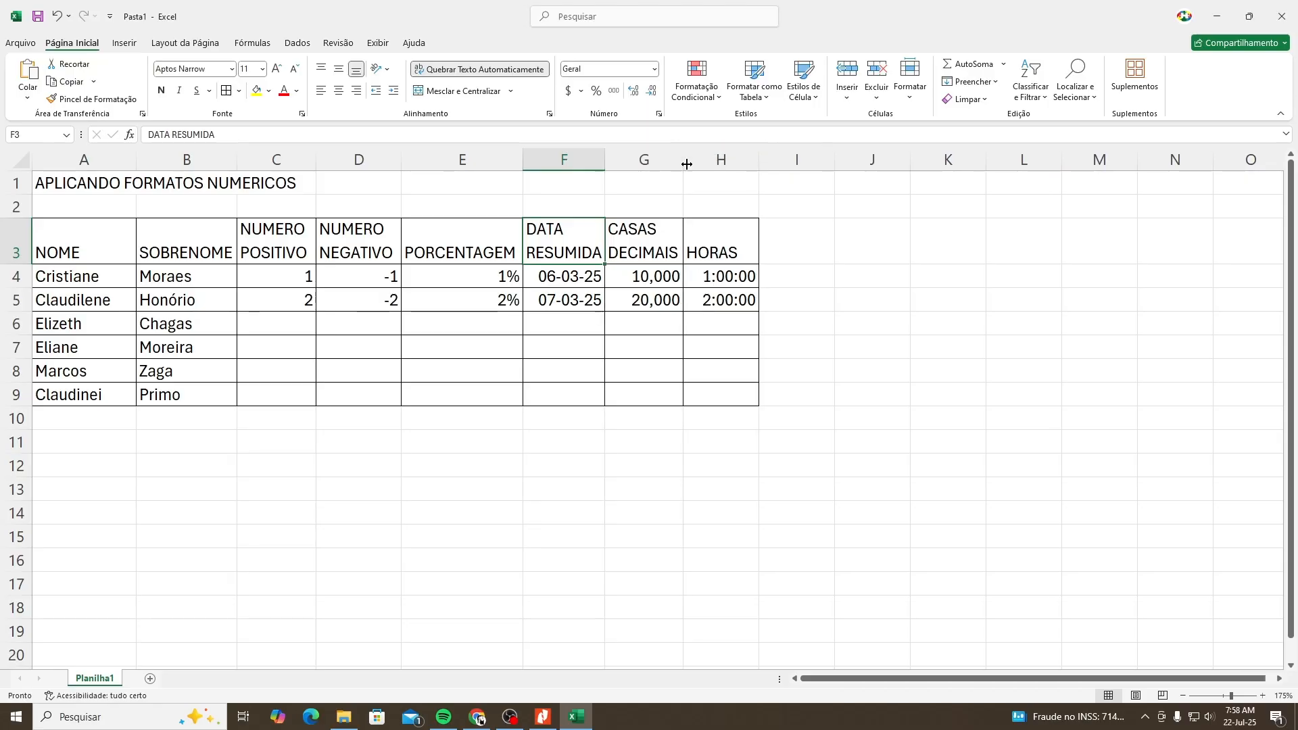
Go through the wrapped headers in row 3 and compare them with the single-line PORCENTAGEM header.
left_click(663, 238)
left_click(558, 245)
left_click(341, 233)
left_click(286, 252)
left_click(336, 246)
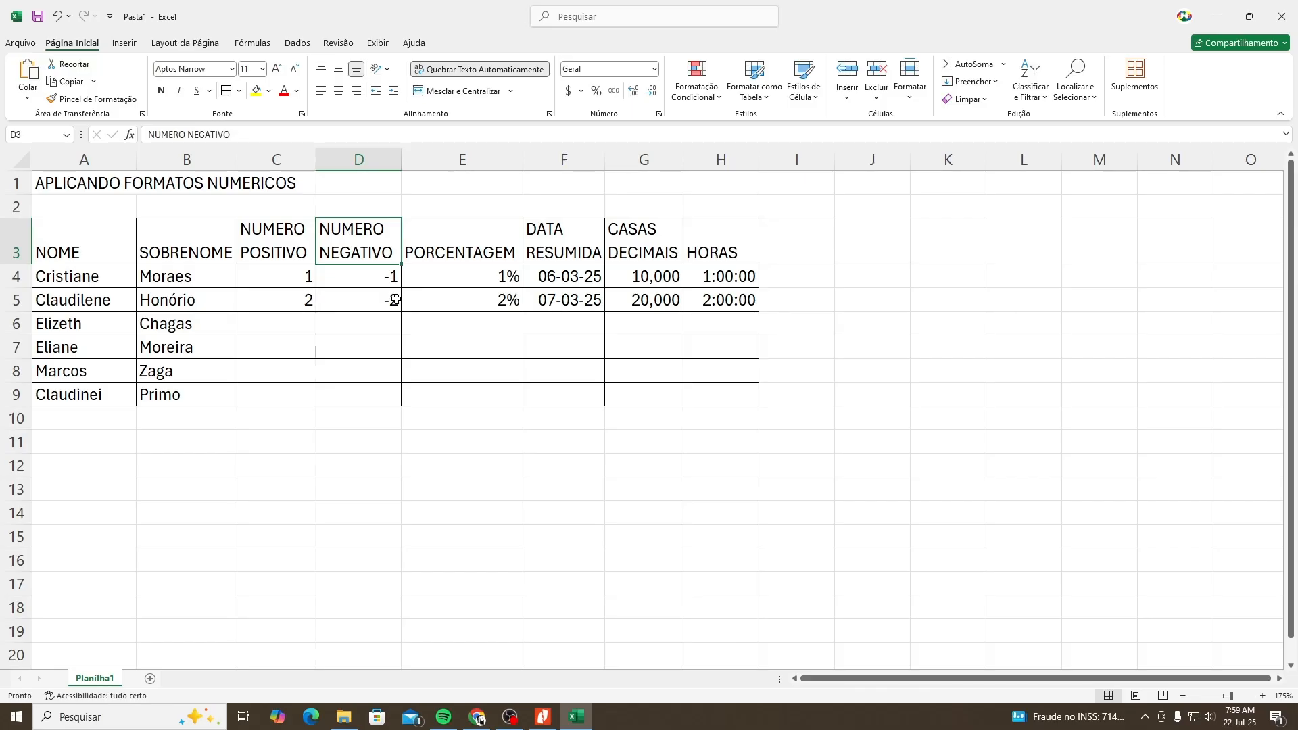
left_click(264, 250)
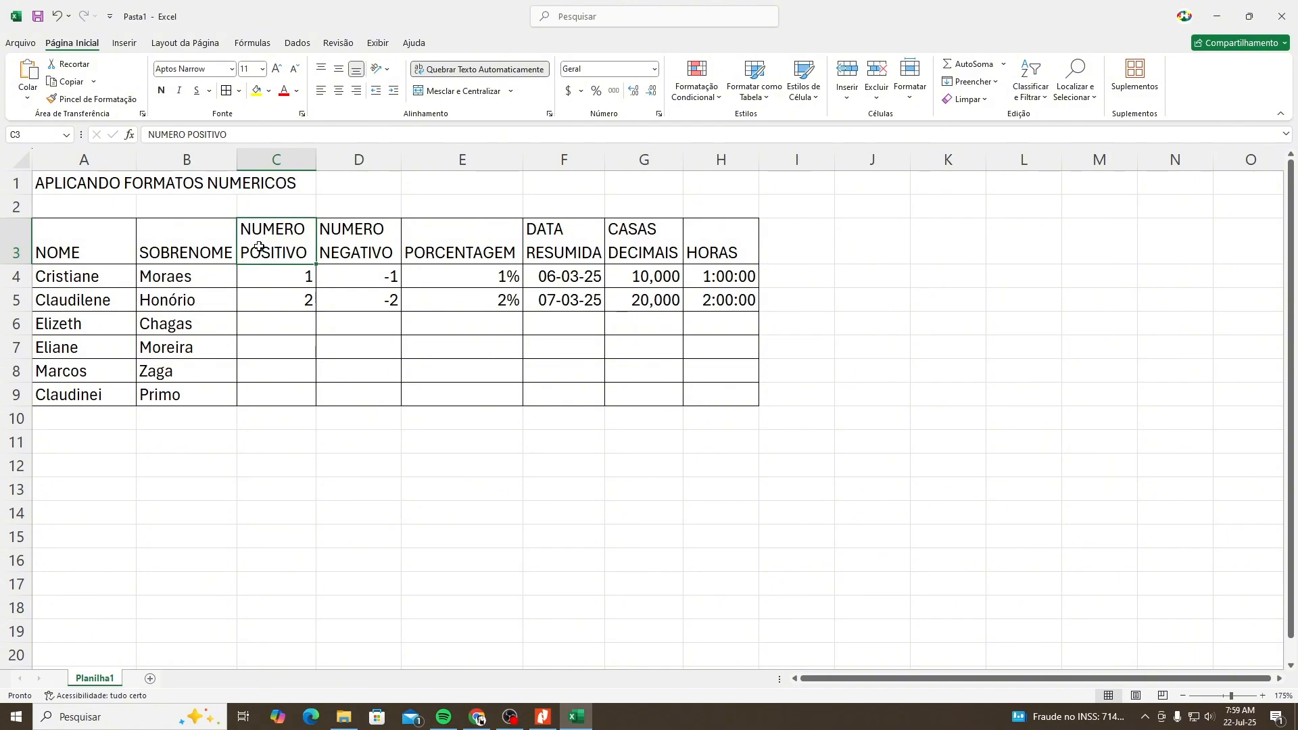
left_click(348, 244)
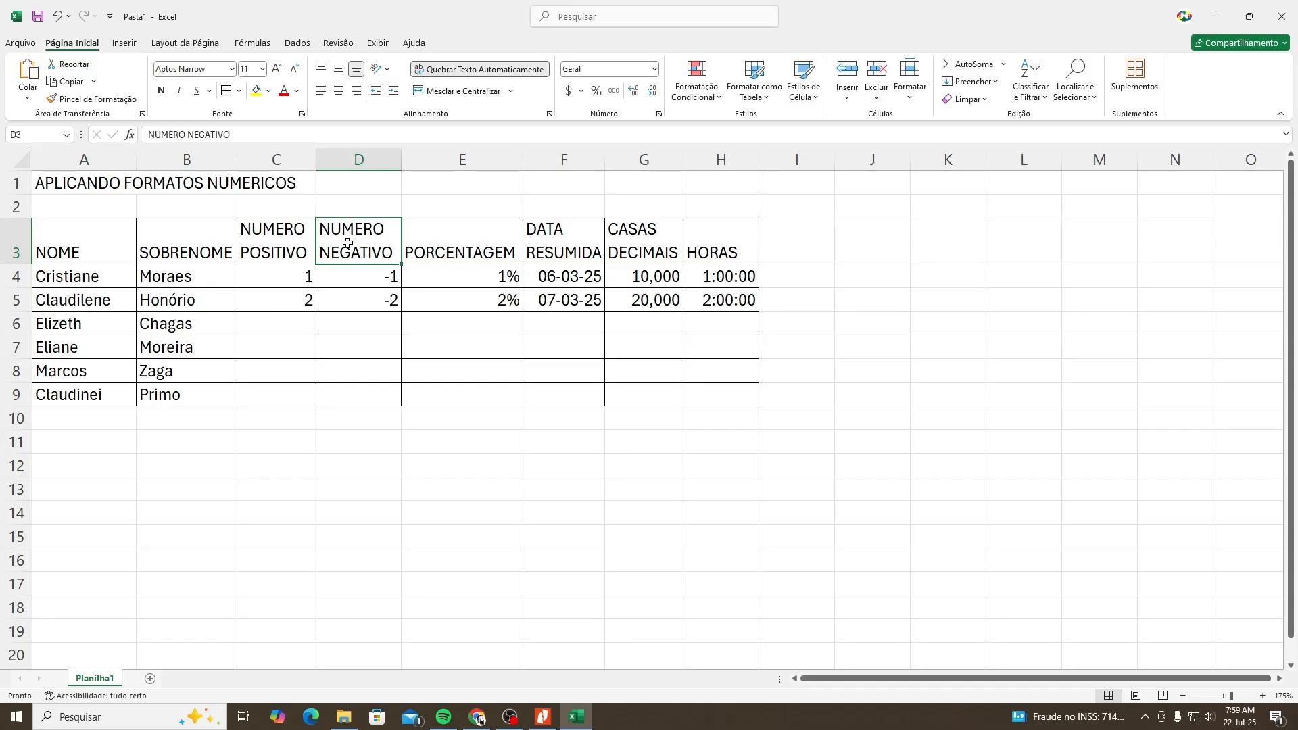
left_click(413, 240)
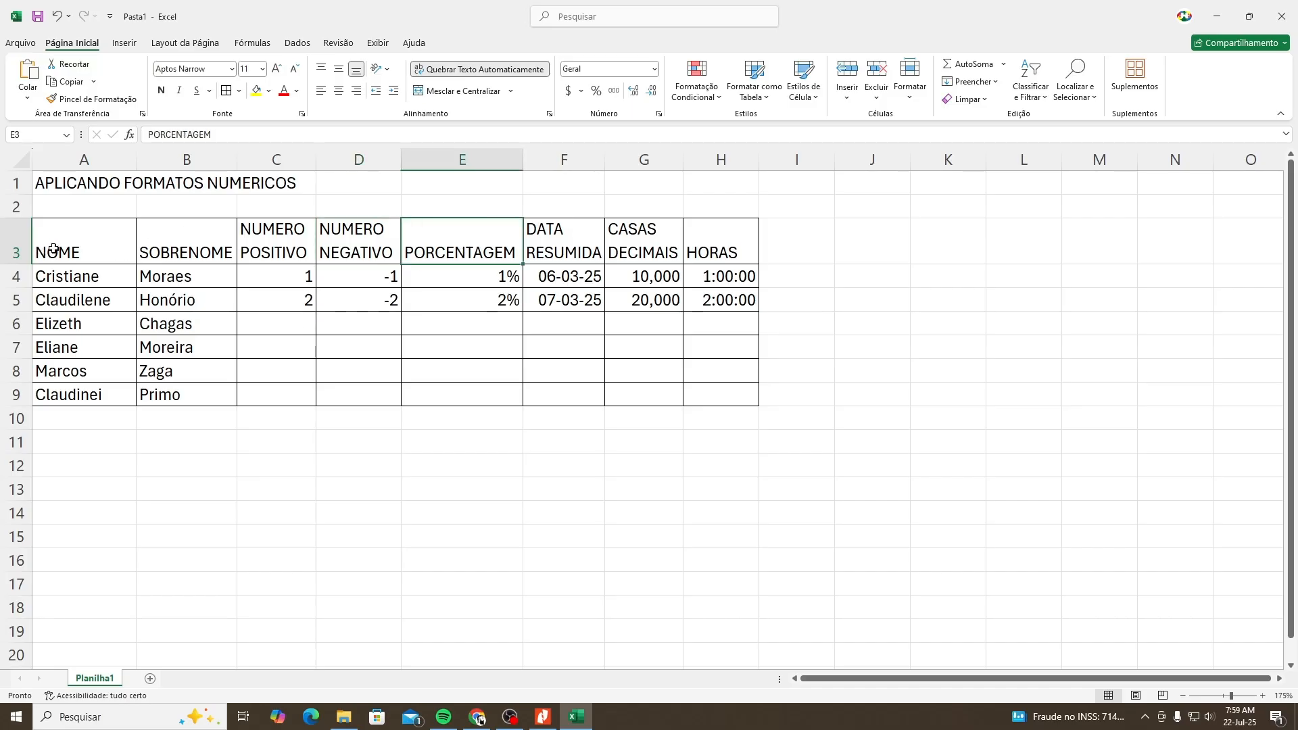
Top-align the single-line headers NOME, SOBRENOME, PORCENTAGEM and HORAS in row 3.
left_click_drag(53, 249, 177, 248)
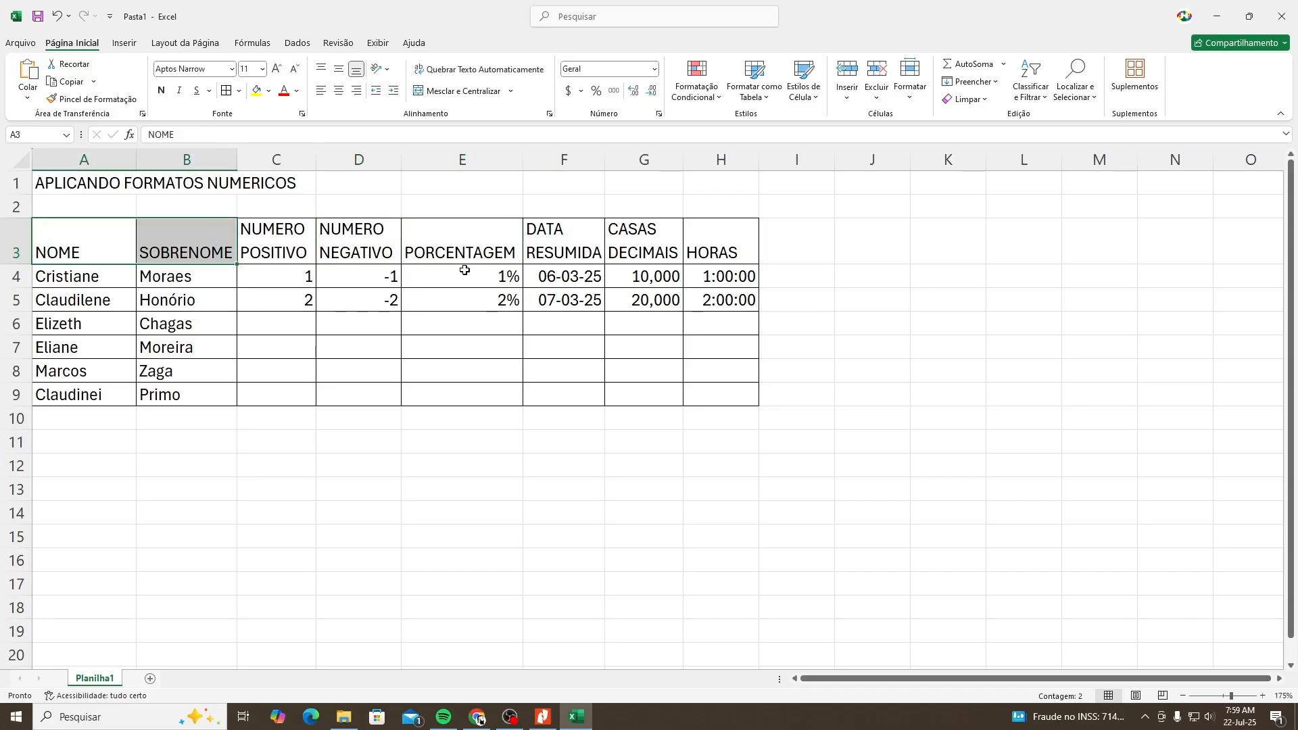
key("ctrl+q")
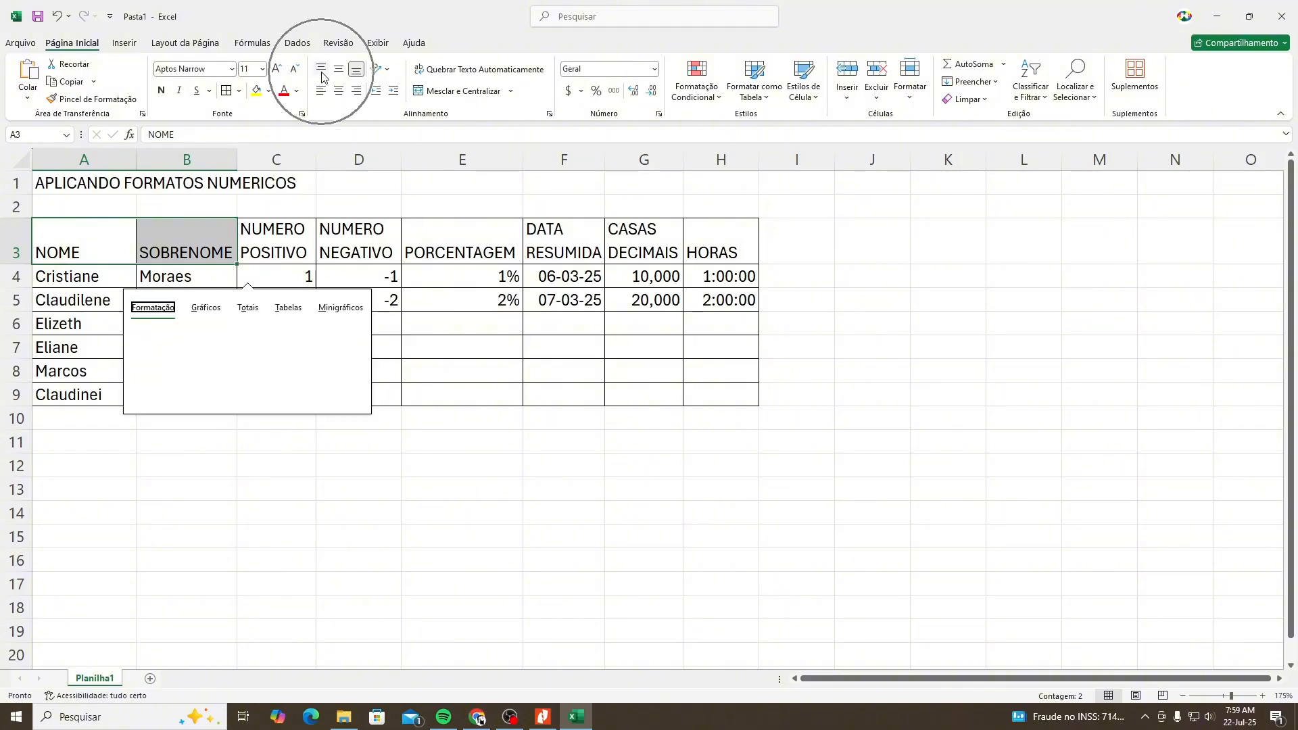
key("Escape")
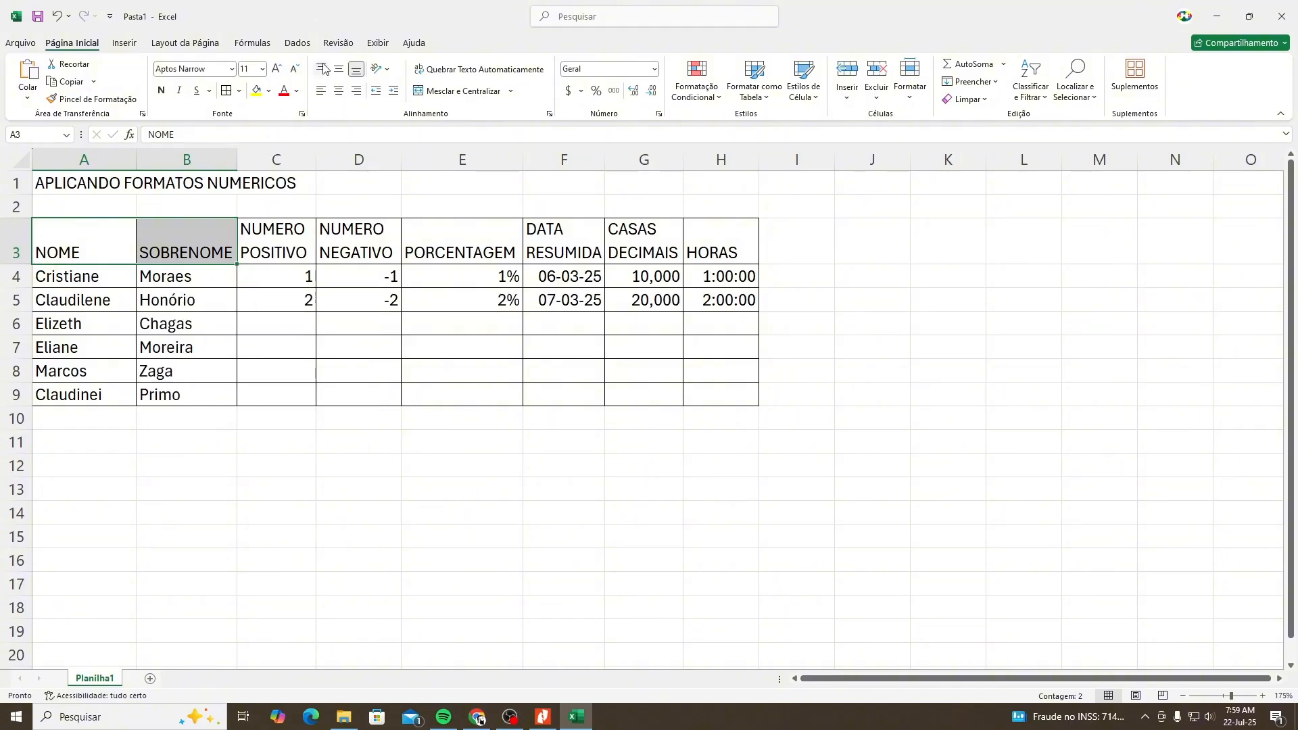
left_click(322, 68)
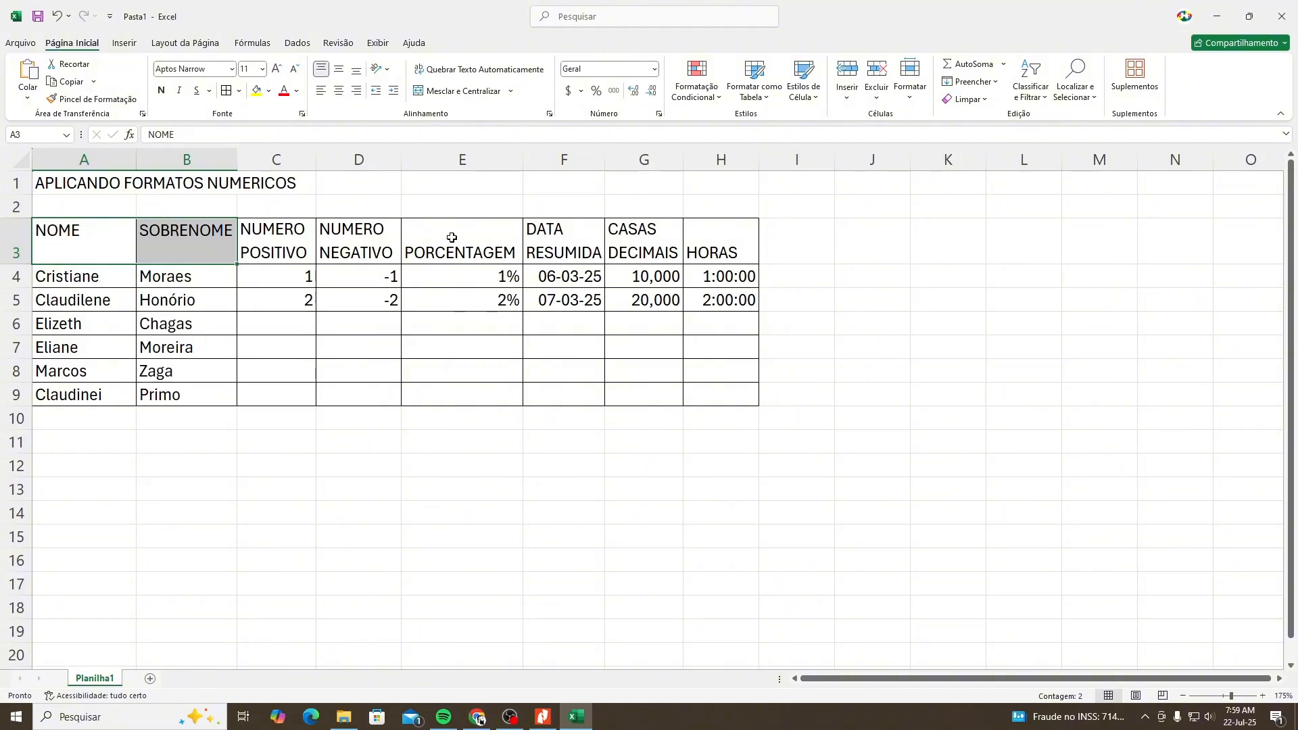
left_click(451, 237)
left_click(322, 68)
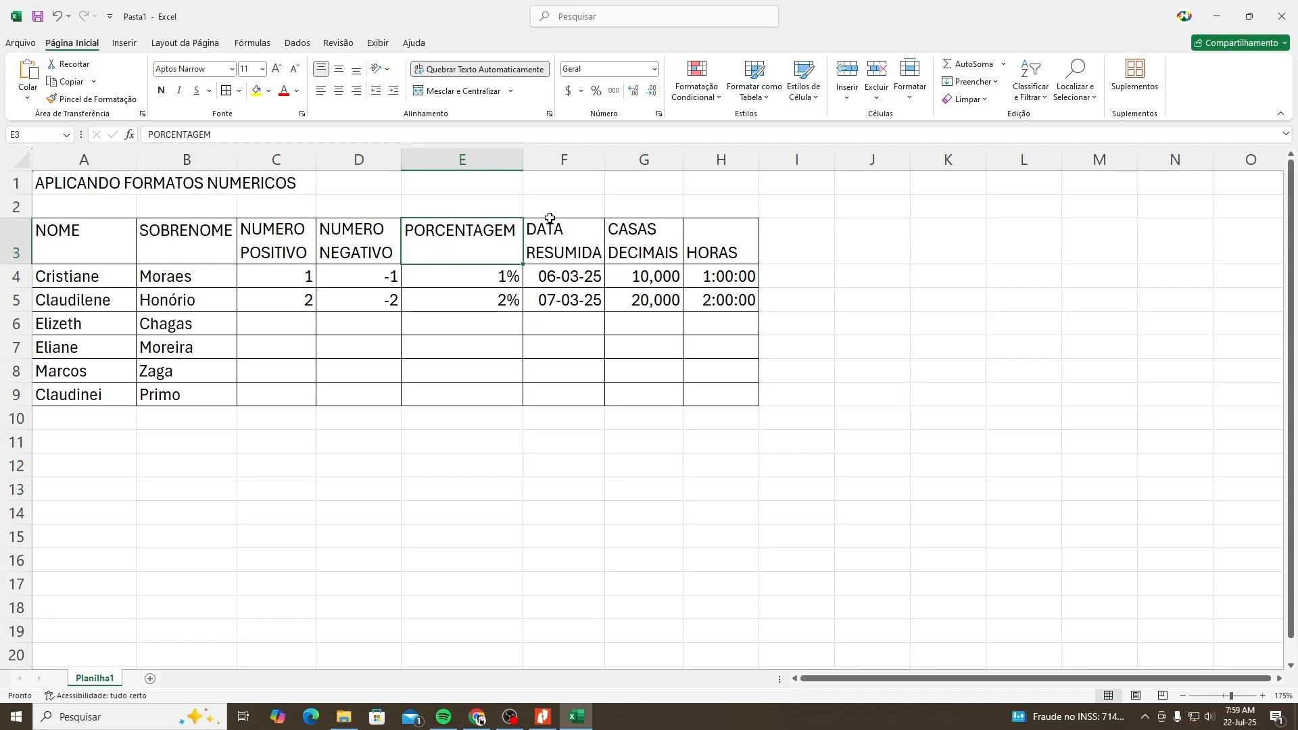
left_click(698, 237)
left_click(320, 70)
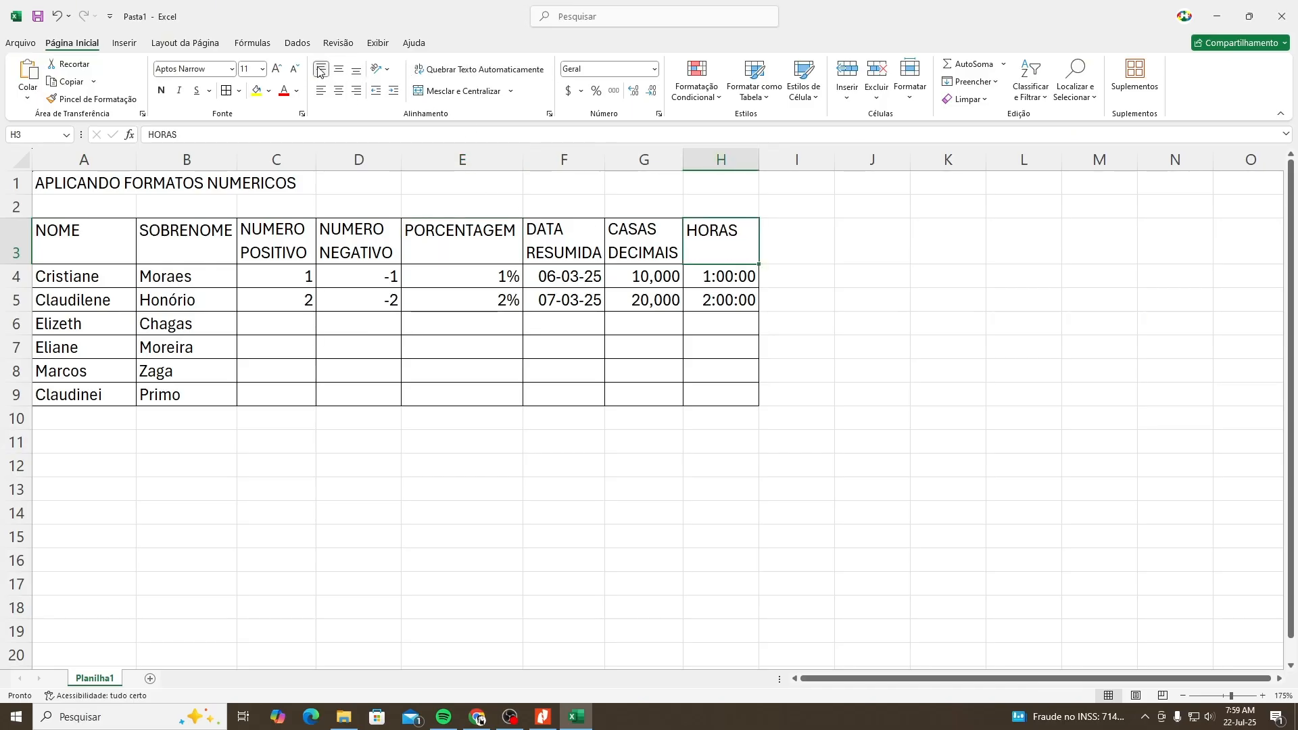
Bold the headers in A3:H3 and widen column F slightly so the word RESUMIDA fits on one line.
left_click(68, 251)
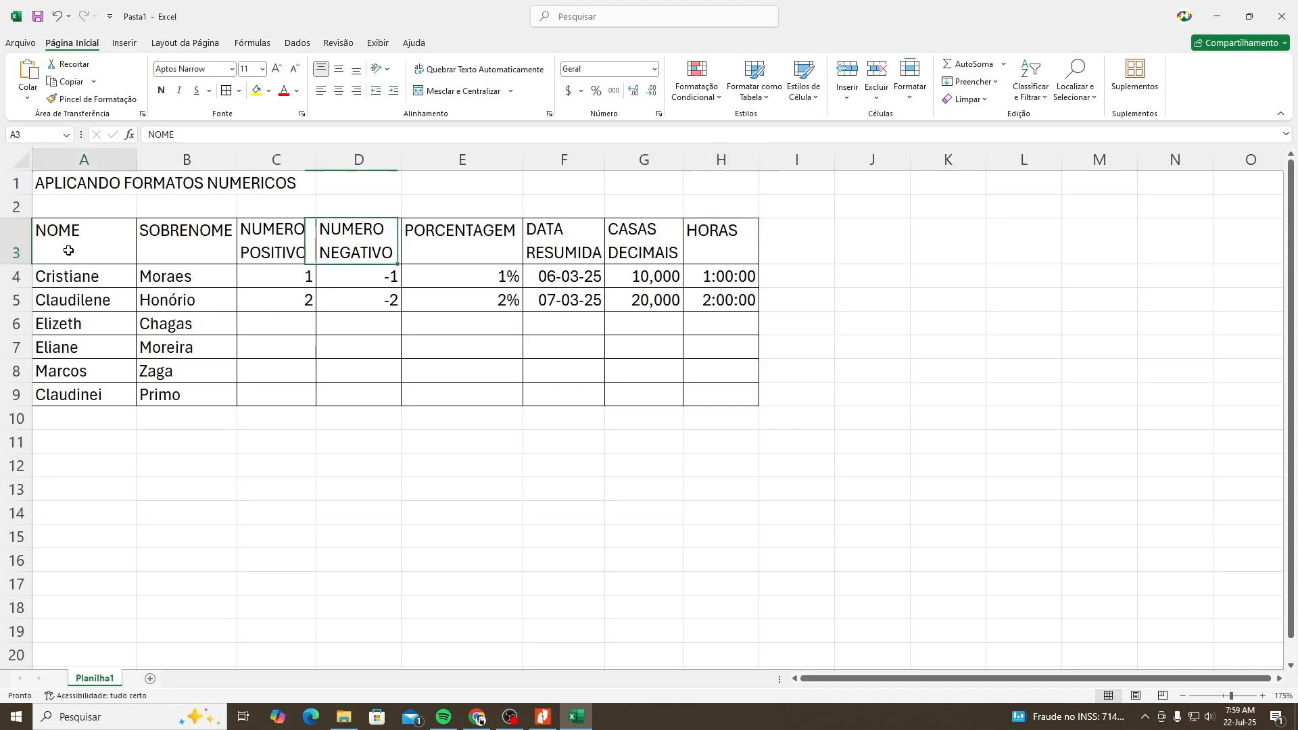
left_click_drag(68, 251, 700, 254)
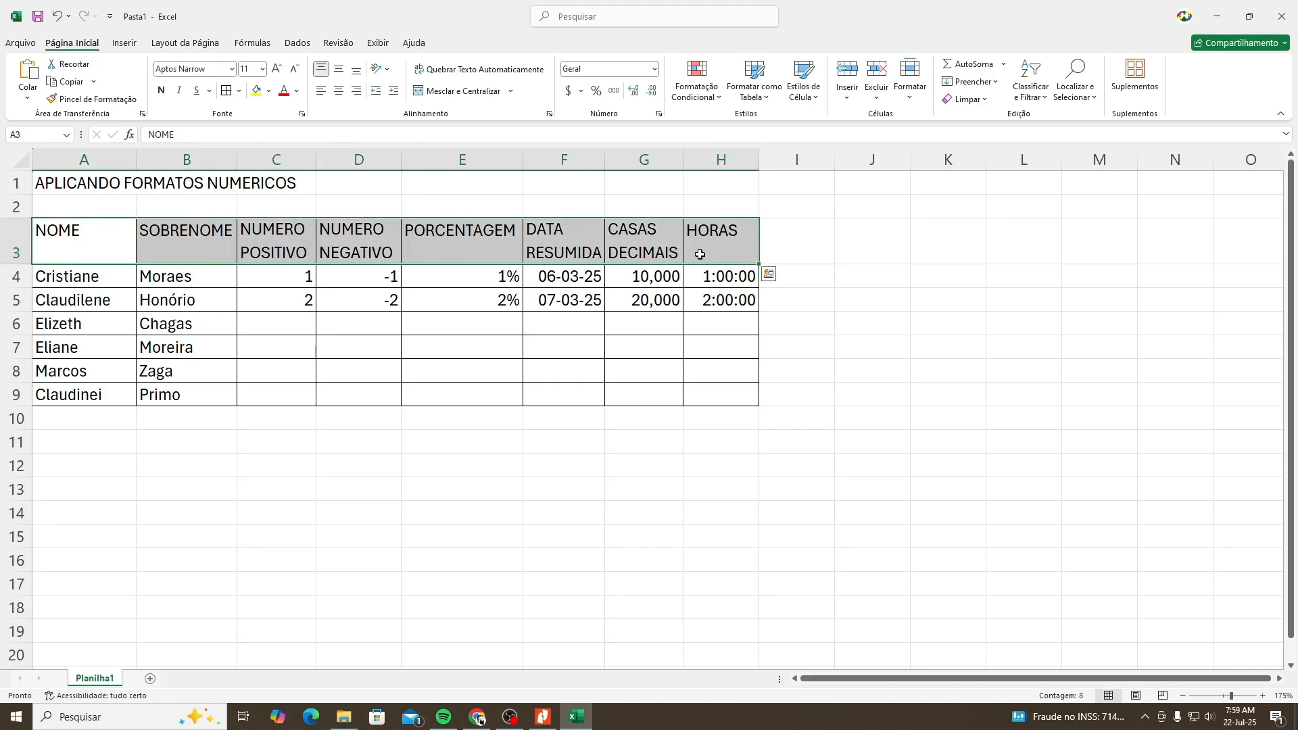
key("ctrl+q")
key("Escape")
left_click(162, 93)
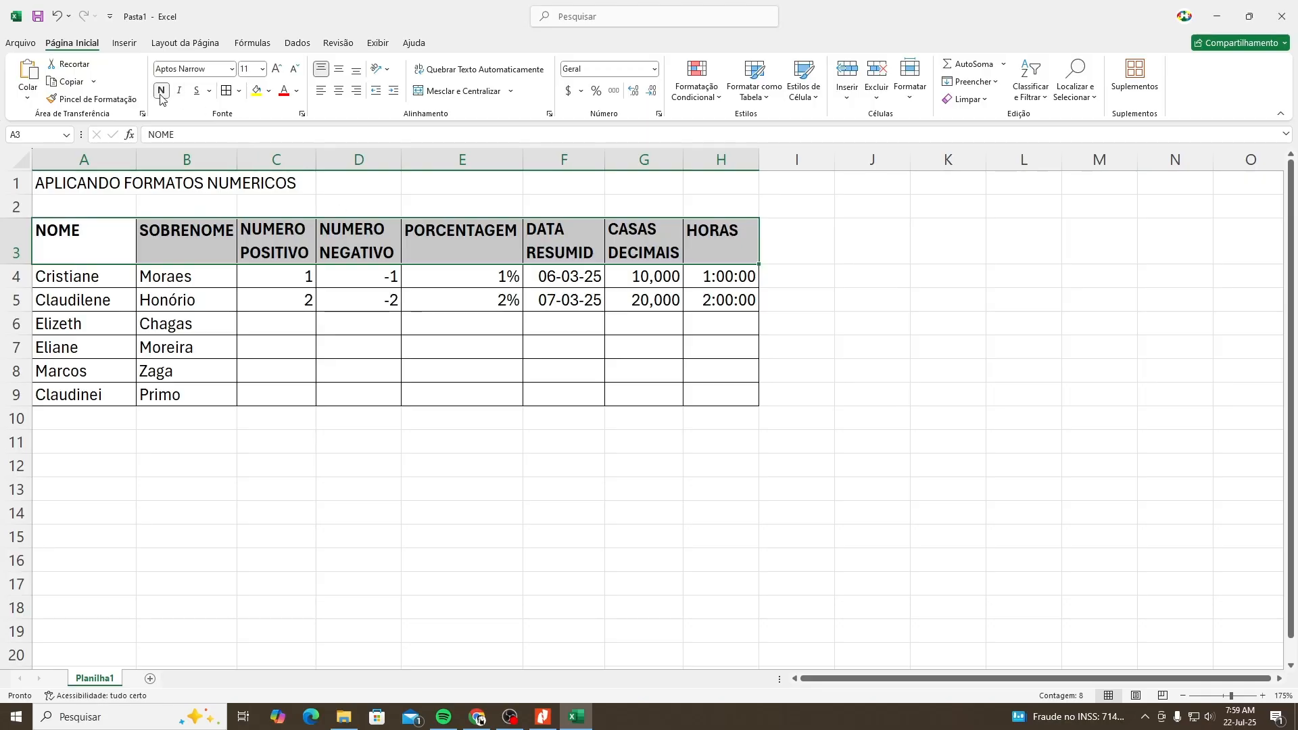
left_click(455, 350)
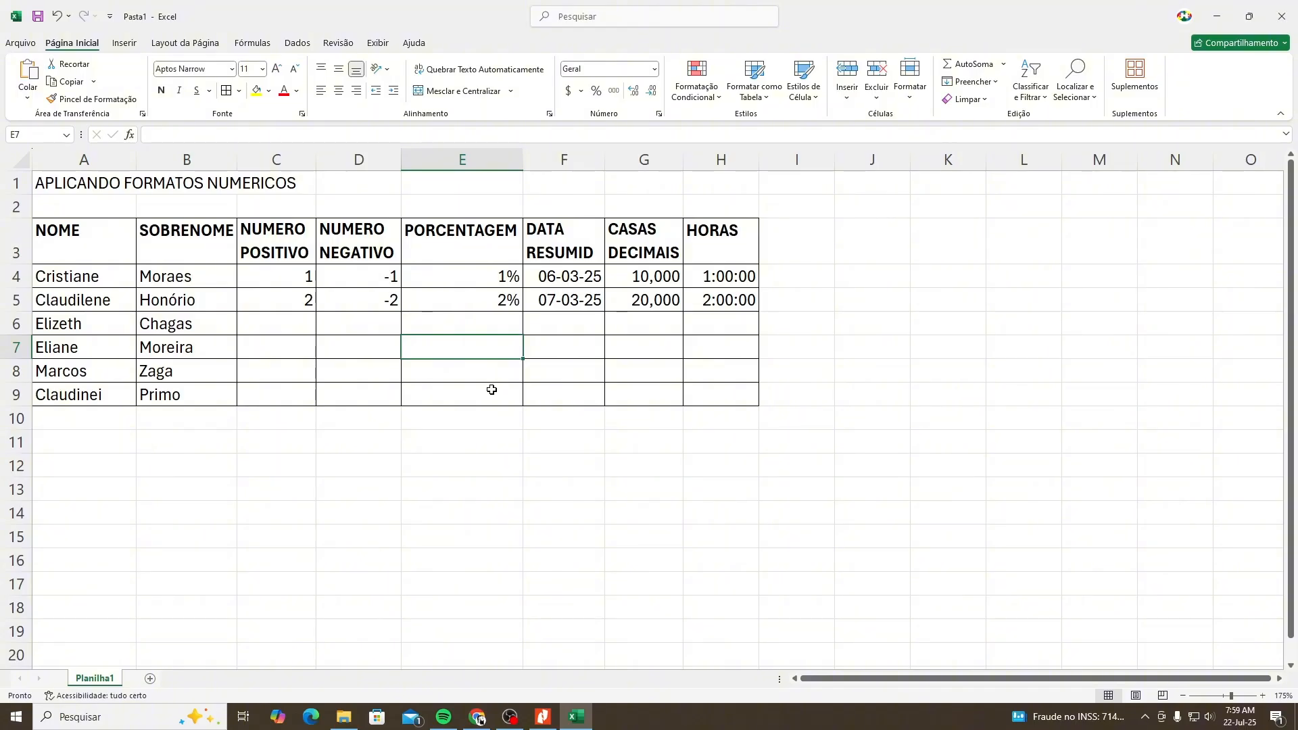
left_click(586, 248)
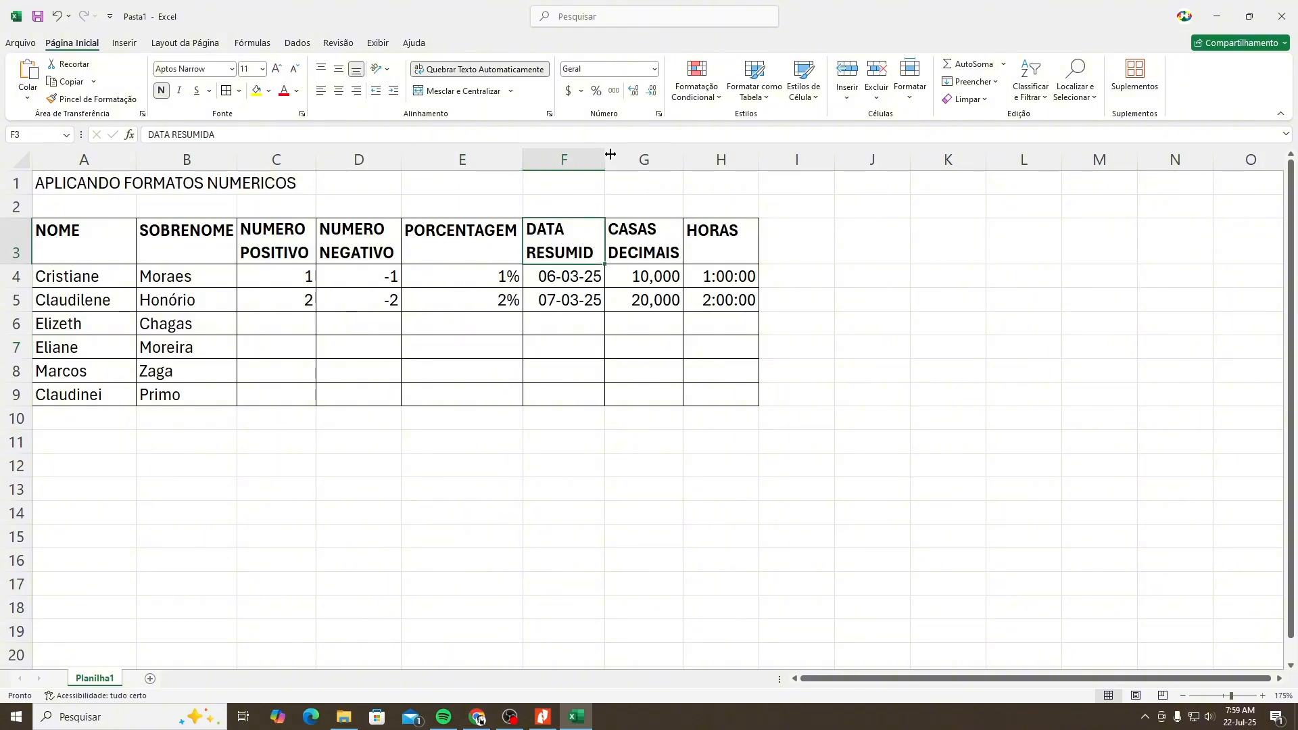
left_click_drag(605, 154, 609, 155)
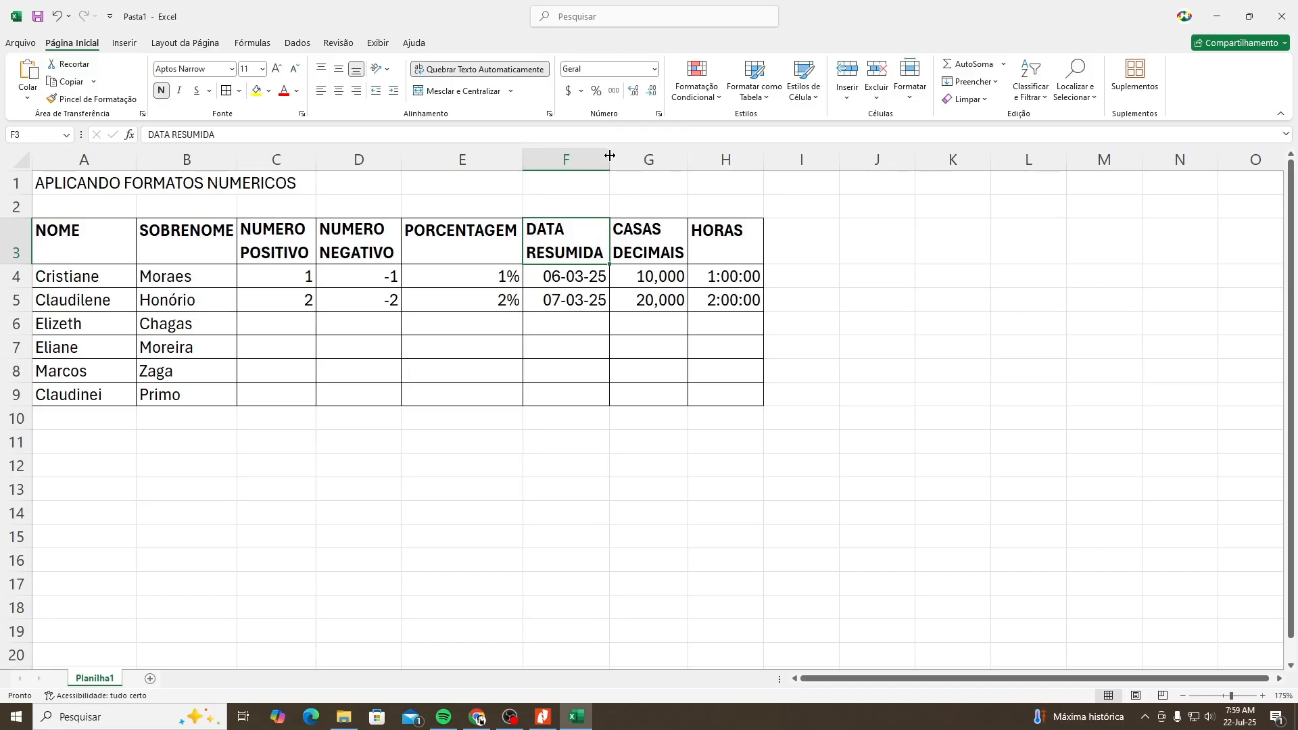
Center the headers in A3:H3 horizontally.
left_click_drag(108, 245, 744, 238)
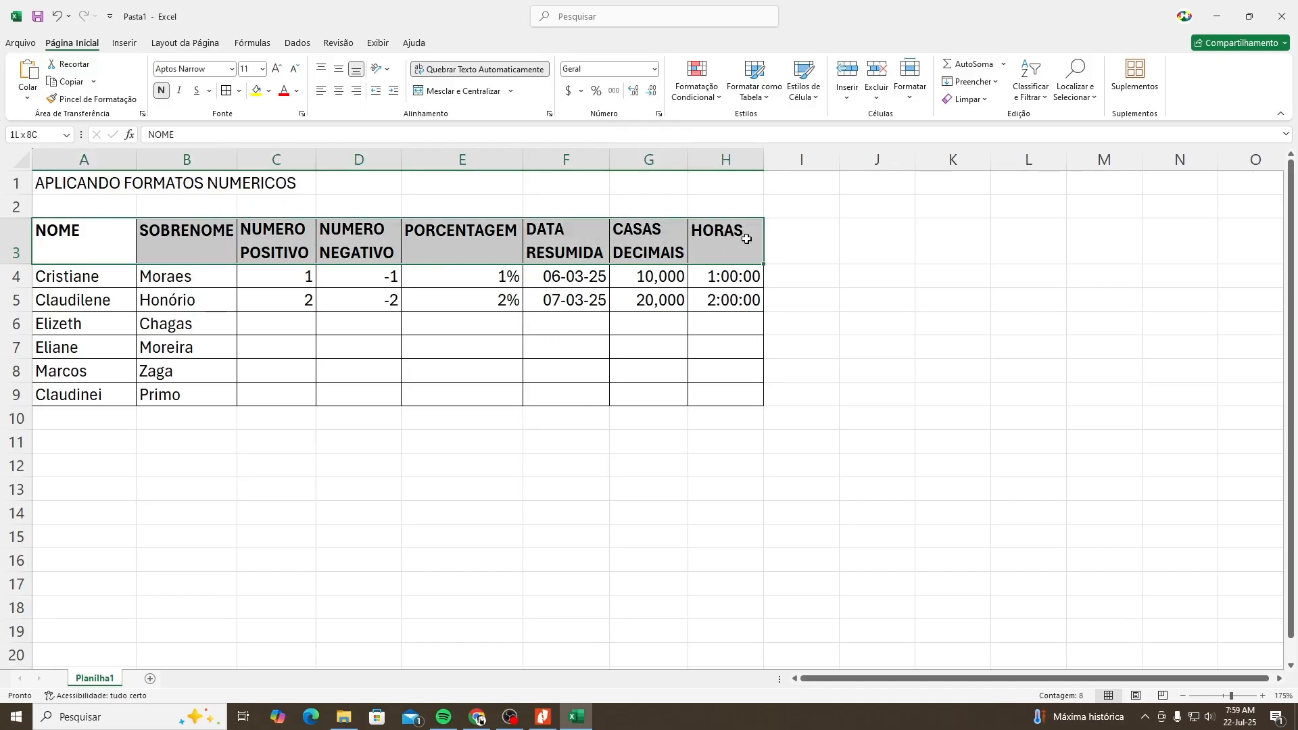
left_click(338, 91)
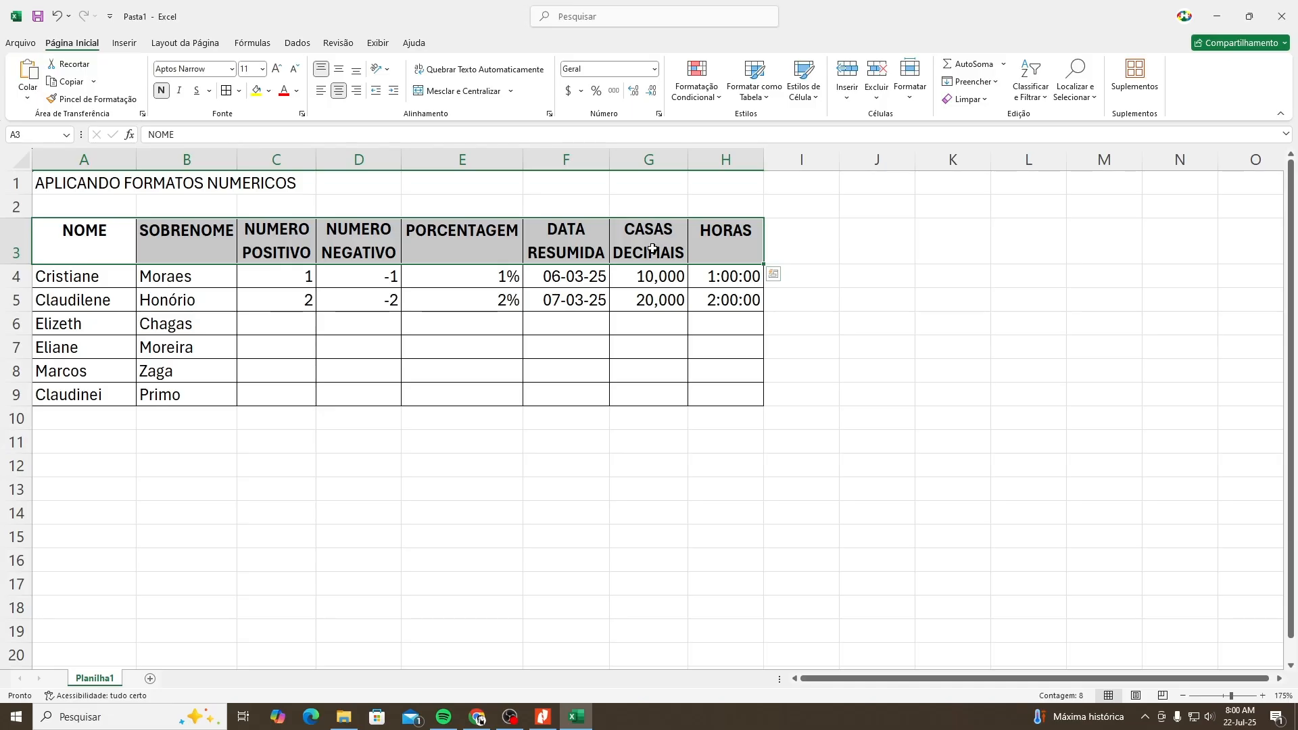
left_click(581, 247)
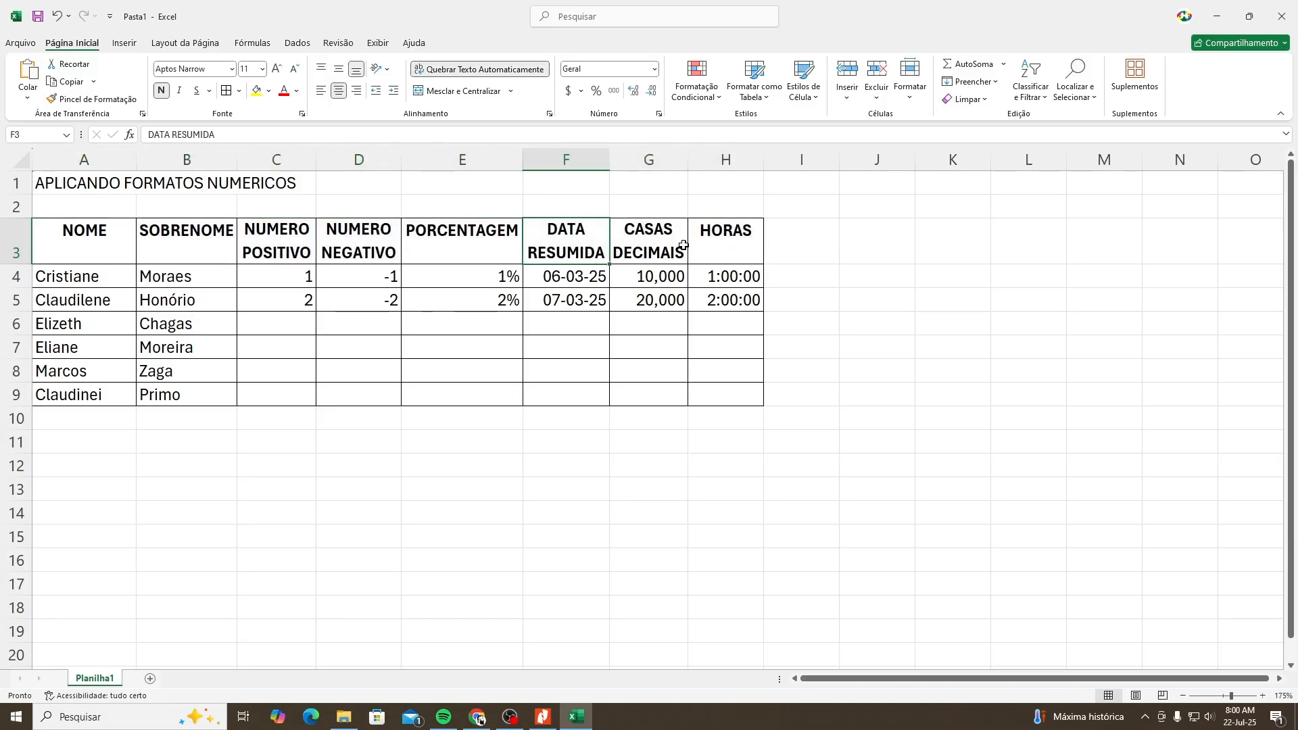
left_click(733, 233)
Left-align the NOME and SOBRENOME headers and widen column B well beyond its header text.
left_click_drag(89, 249, 187, 244)
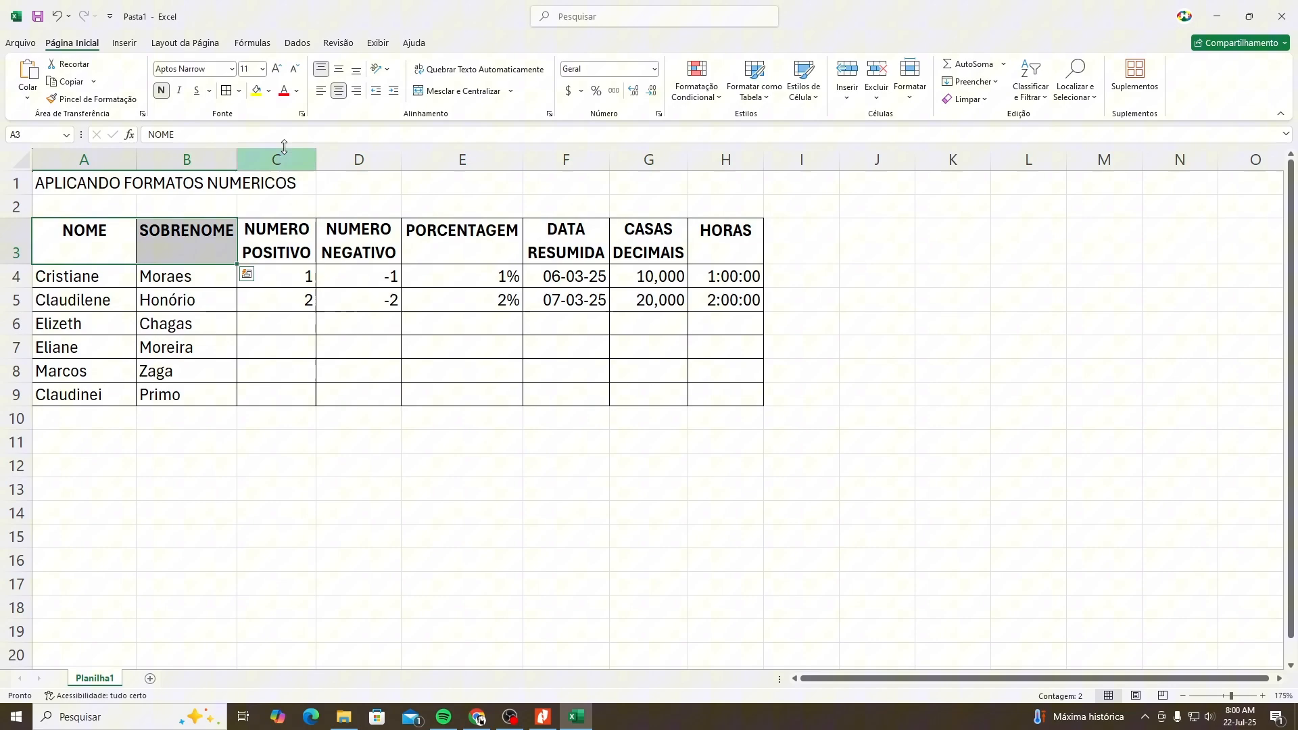
left_click(321, 91)
left_click(190, 250)
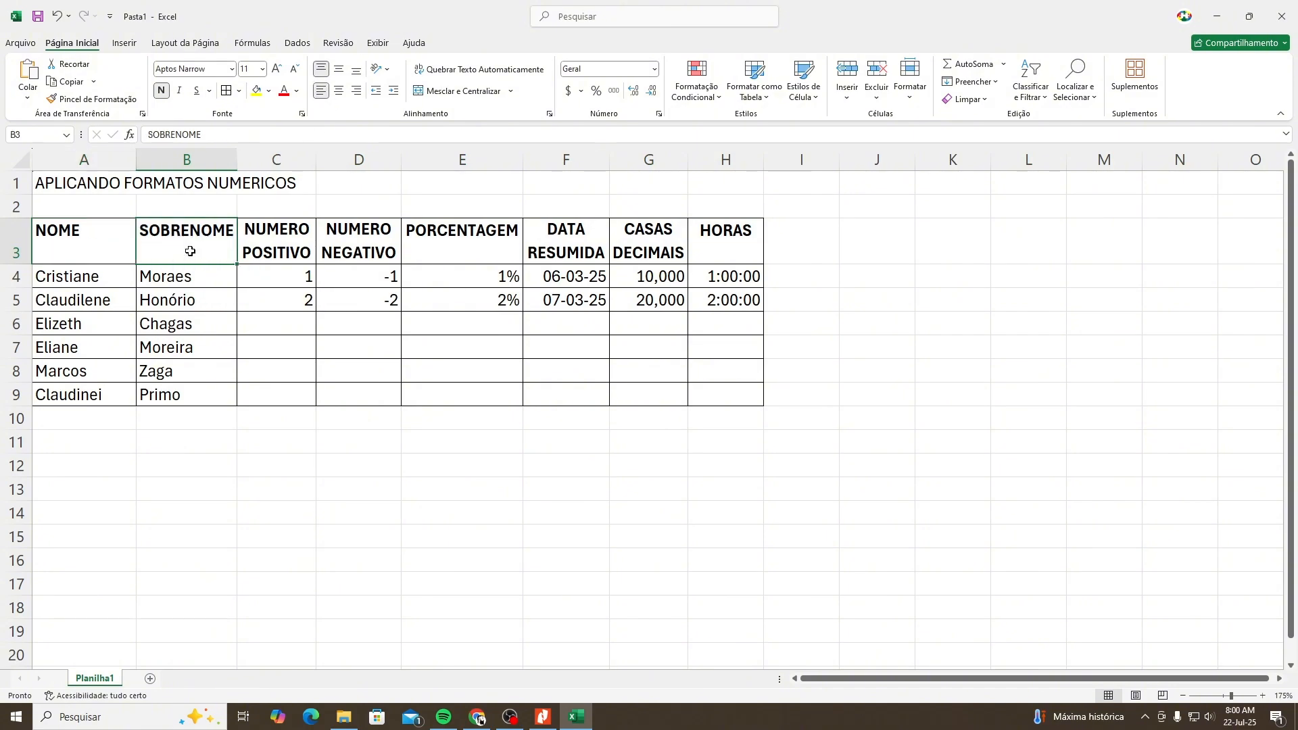
left_click_drag(240, 154, 305, 154)
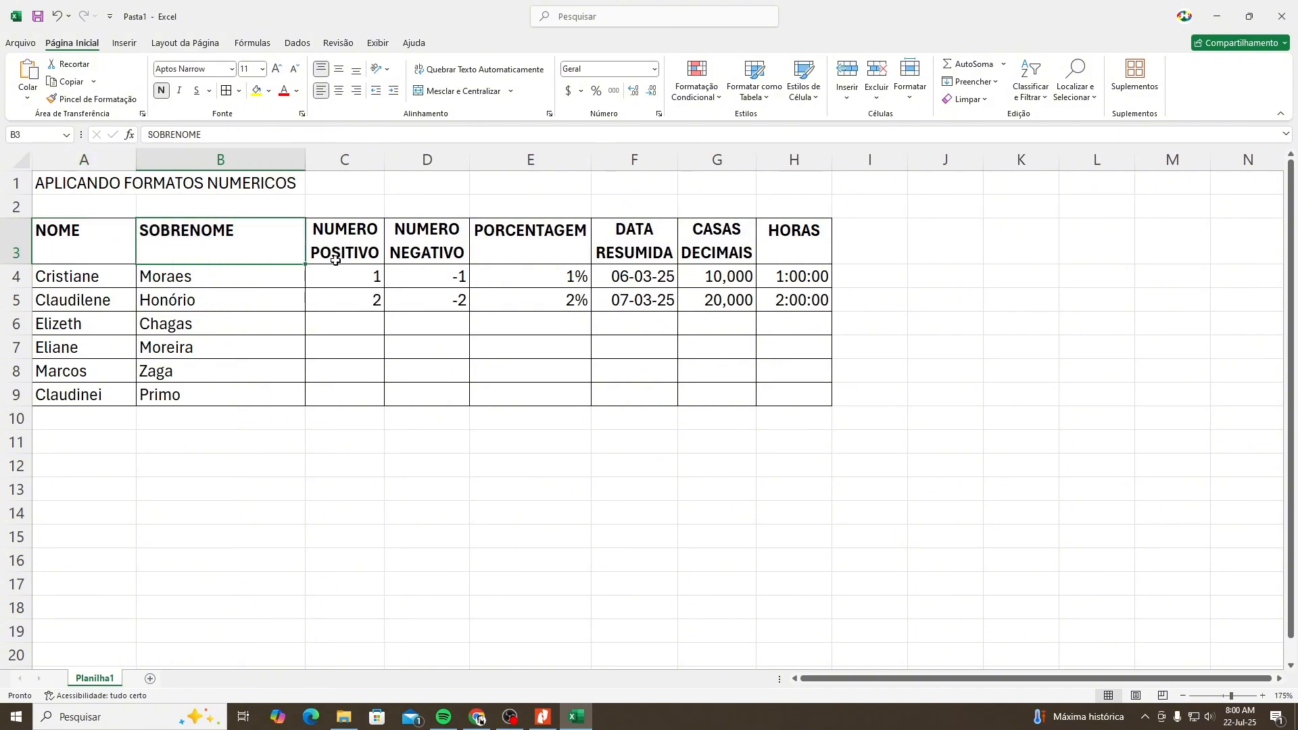
Bold the title APLICANDO FORMATOS NUMERICOS in A1 and set its font size to 12.
left_click(109, 186)
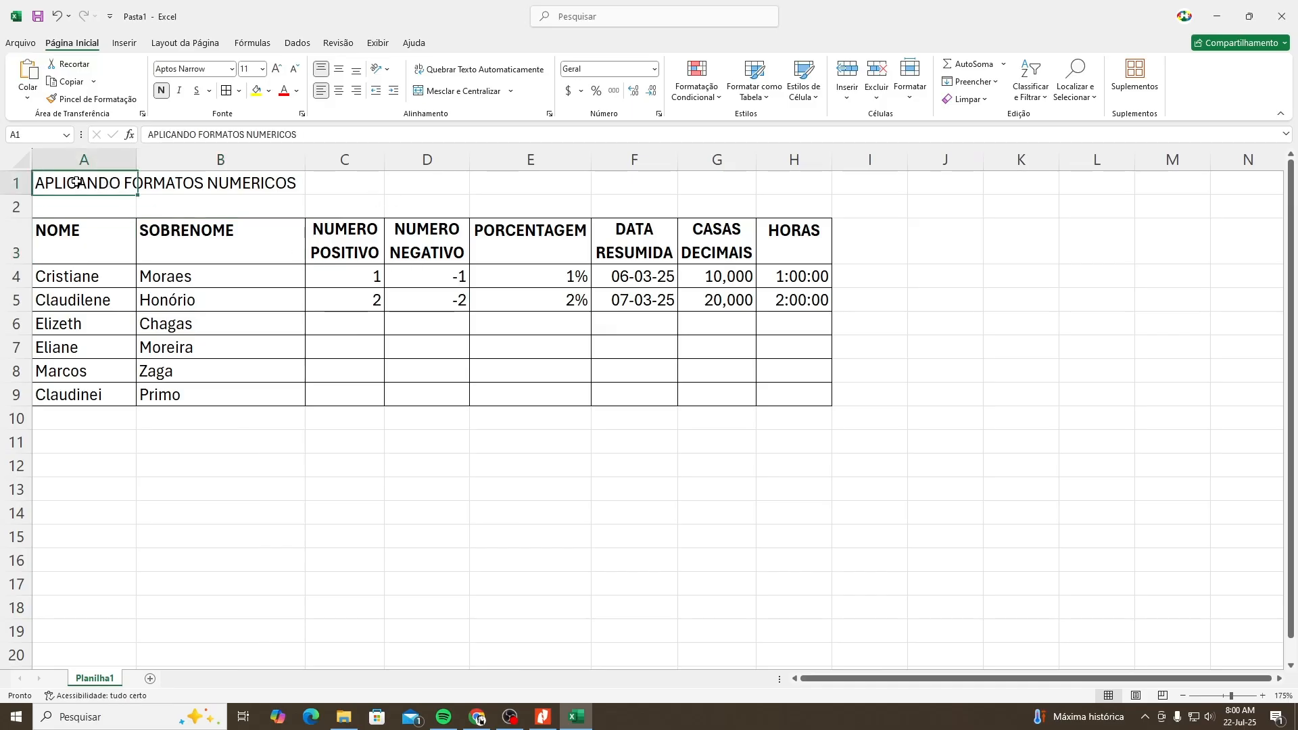
left_click(160, 91)
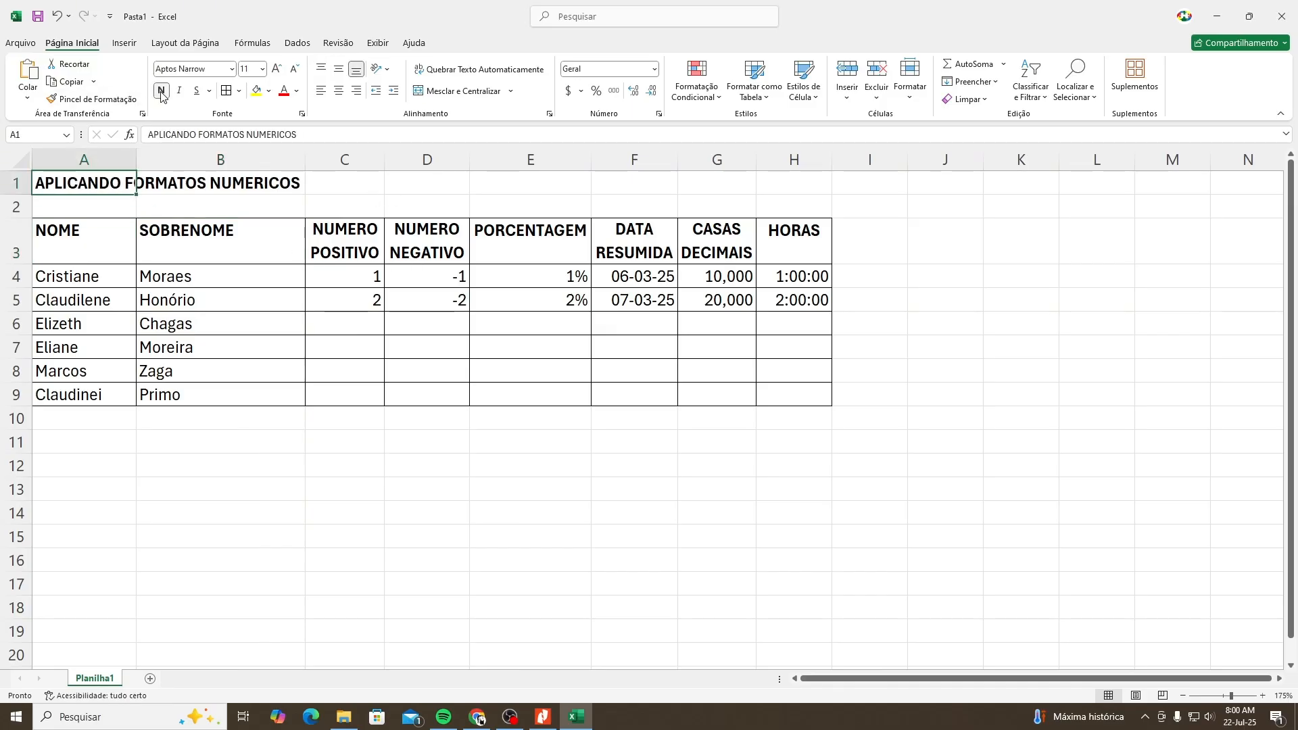
left_click(263, 69)
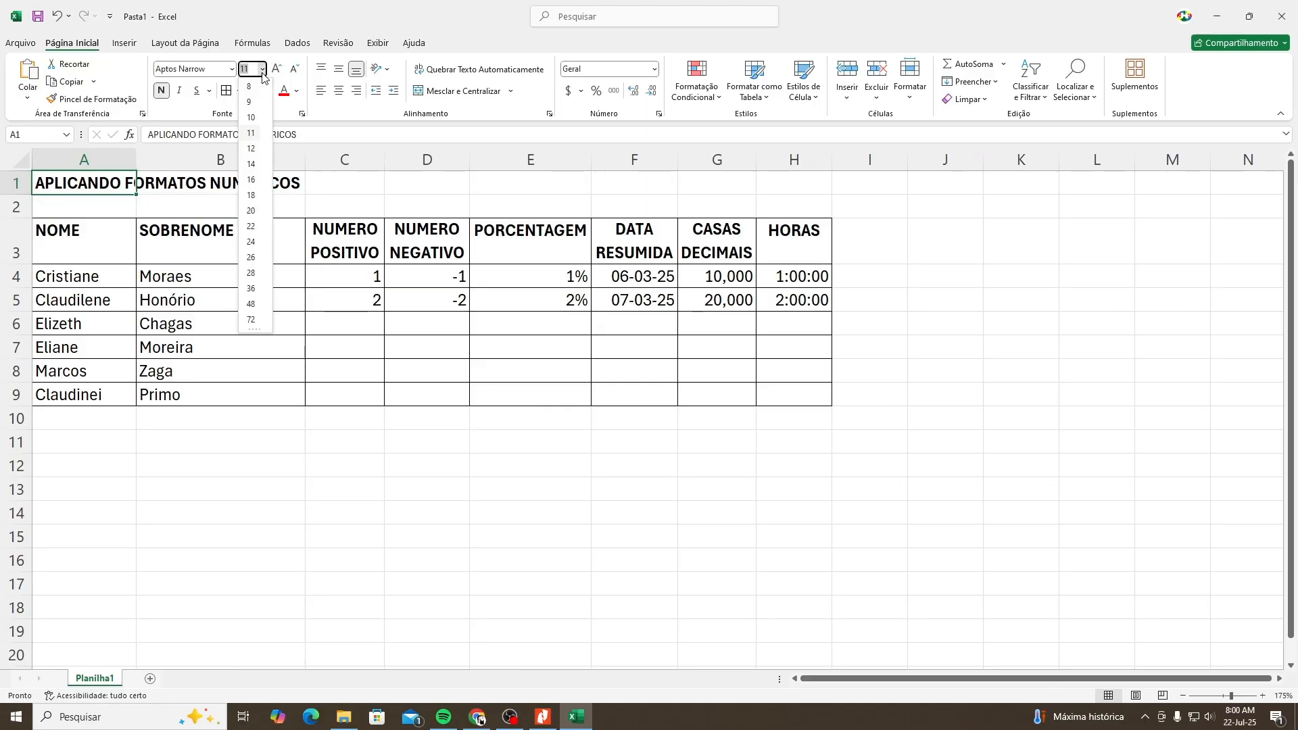
left_click(255, 156)
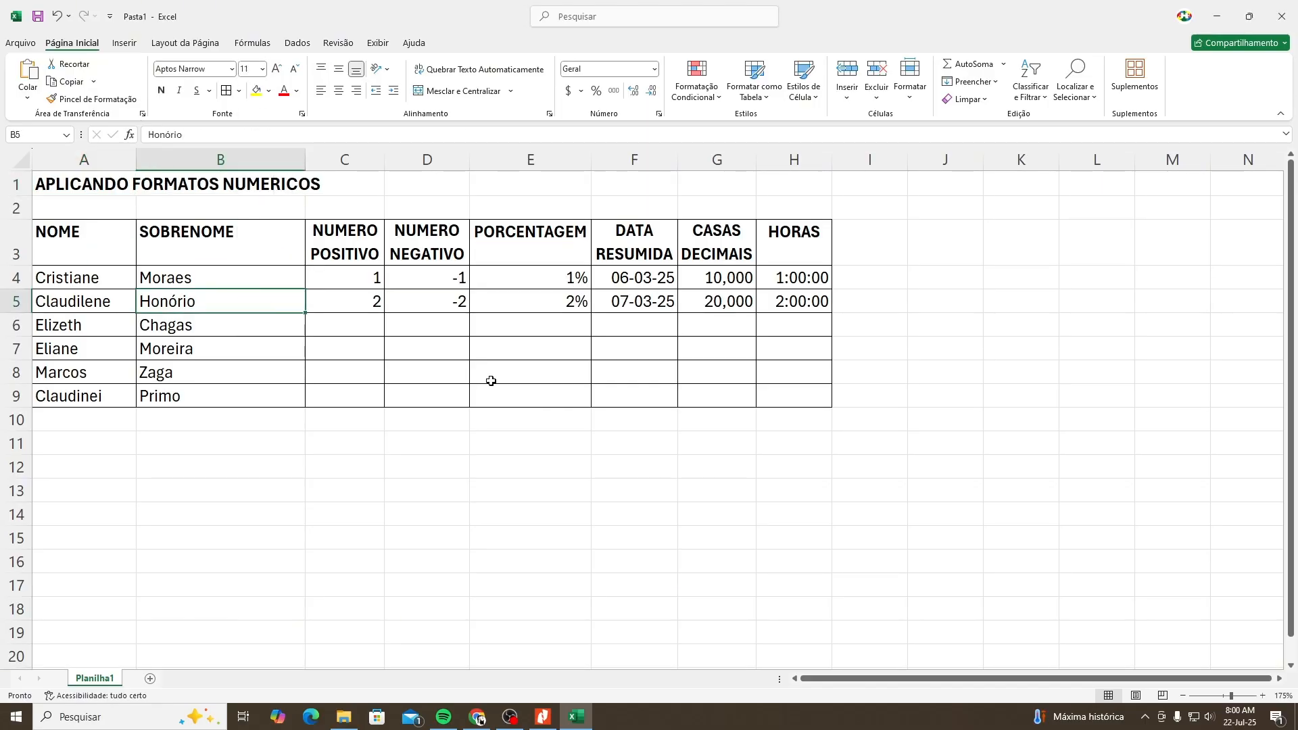
Go through the headers in row 3 from NOME to CASAS DECIMAIS and check their alignment.
left_click(115, 256)
left_click(219, 253)
left_click(436, 251)
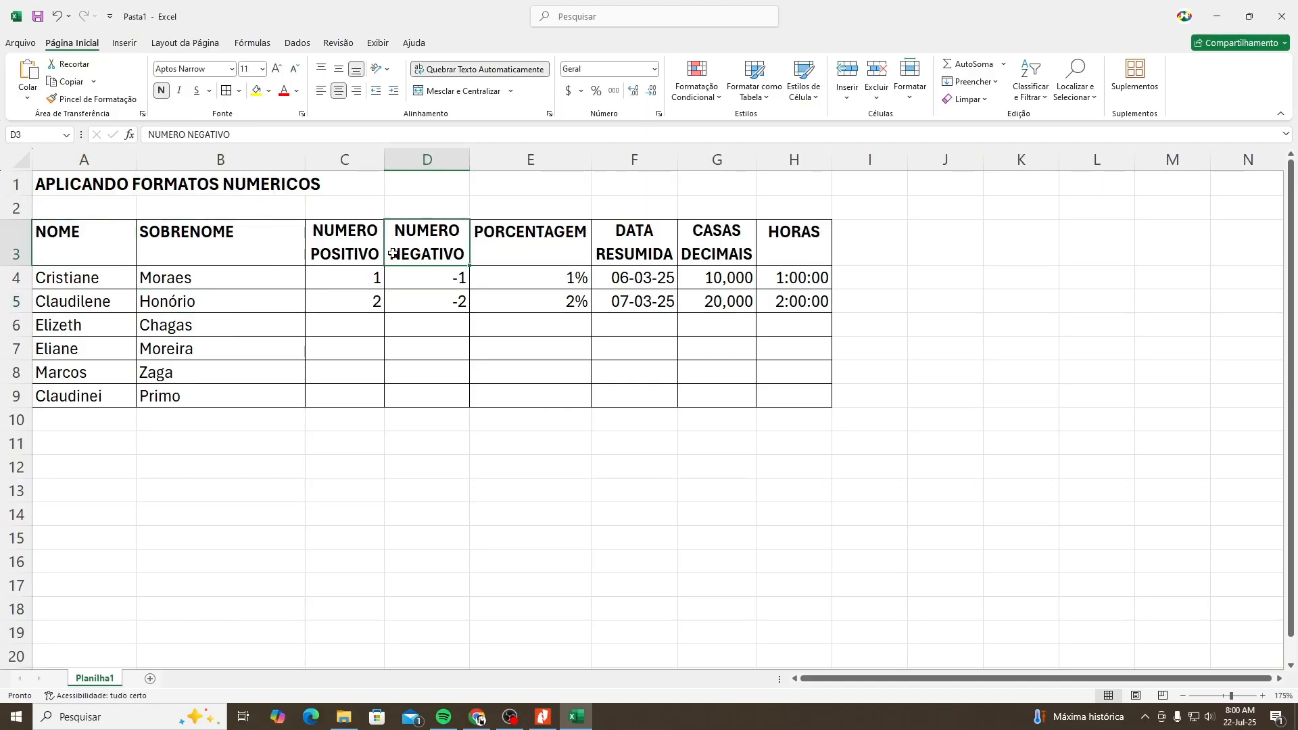
left_click(541, 248)
left_click(617, 246)
left_click(730, 244)
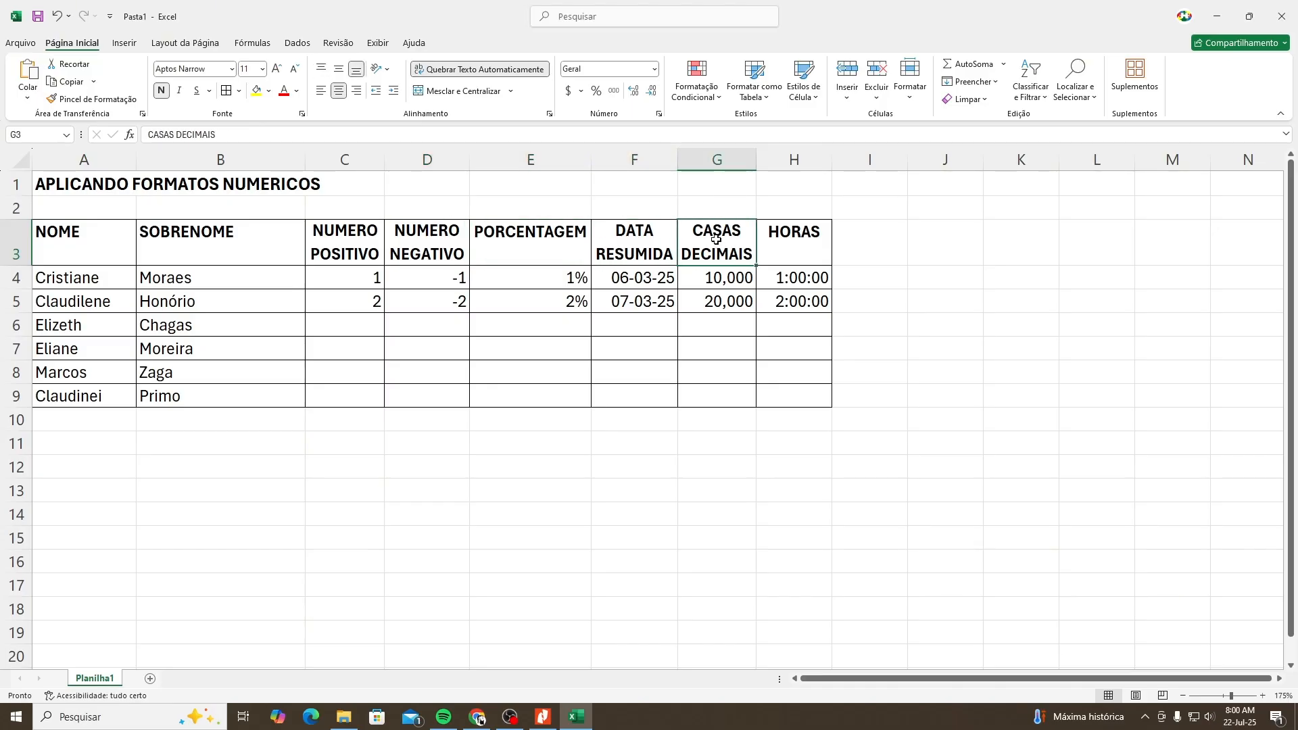